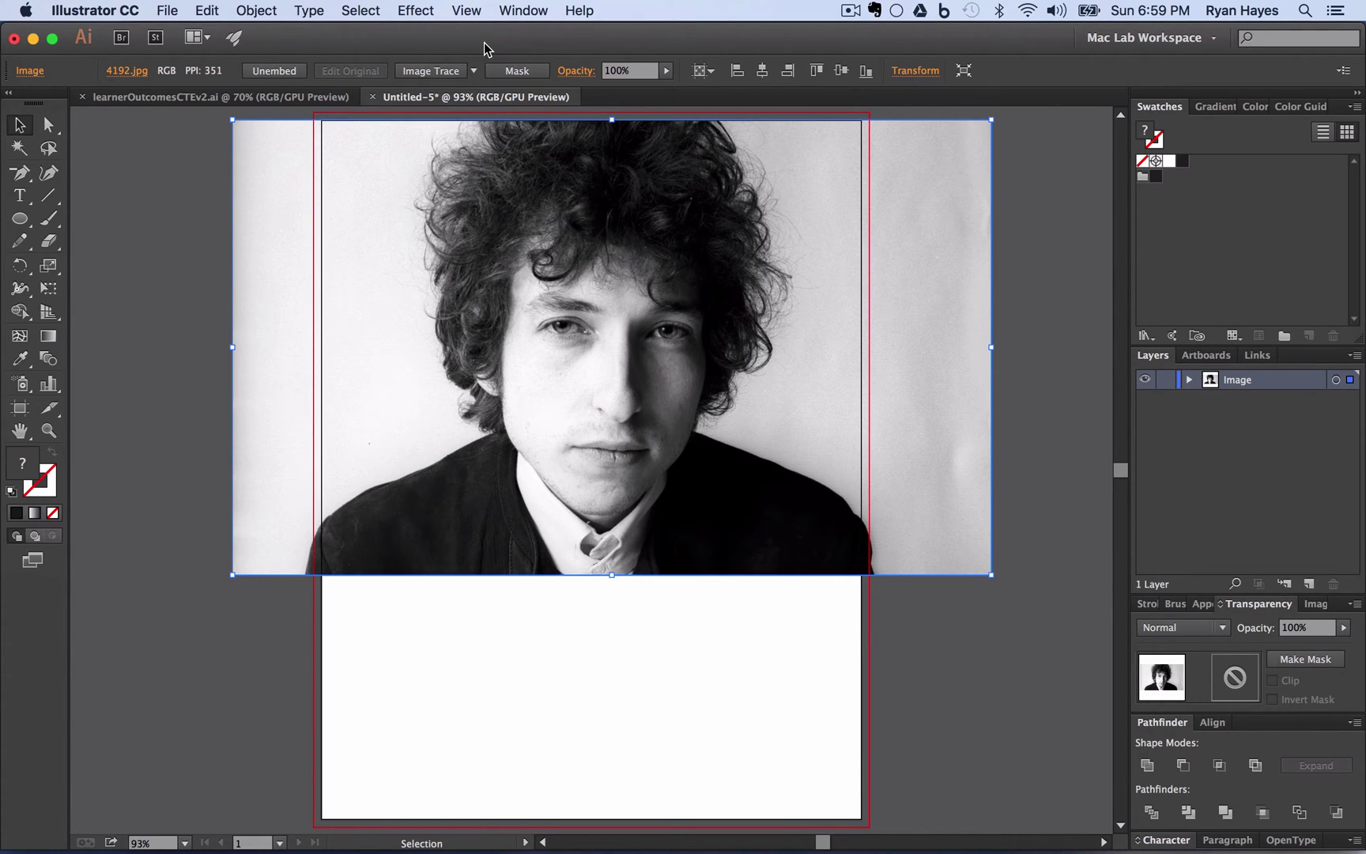
Trace the portrait photo with the 3 Colors Image Trace preset, accepting the large-image warning
{"action": "left_click", "coordinate": [473, 71]}
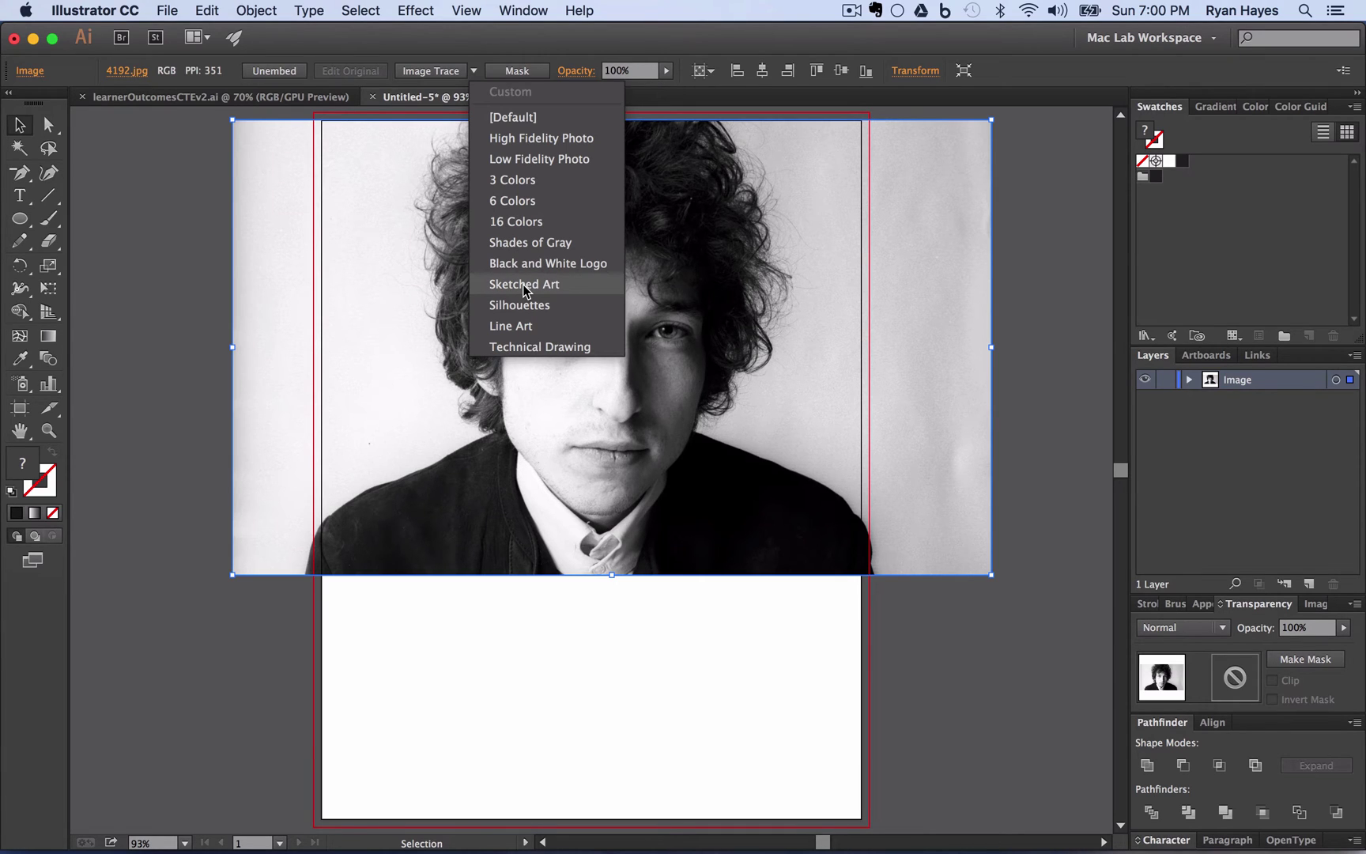
{"action": "left_click", "coordinate": [534, 180]}
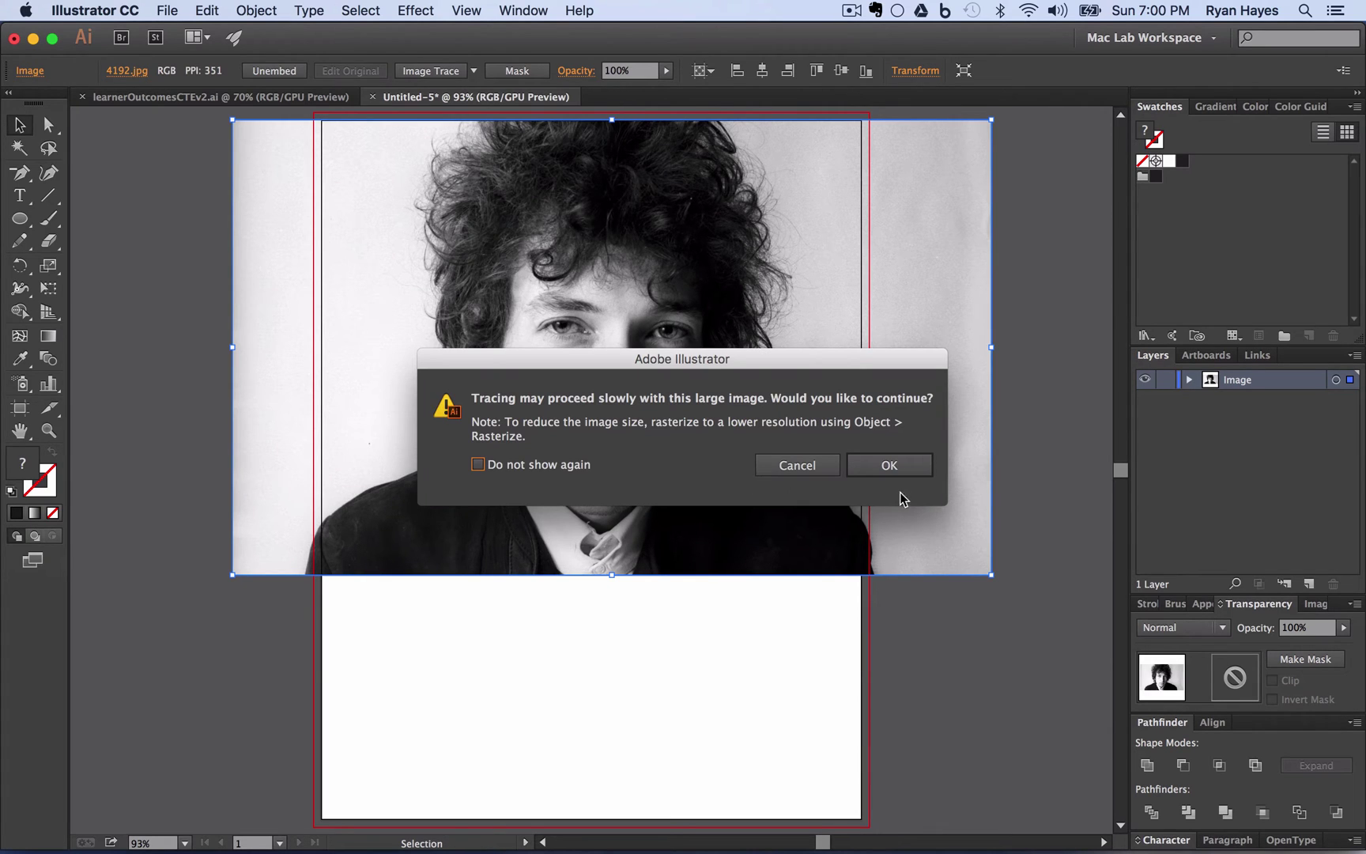
{"action": "left_click", "coordinate": [888, 468]}
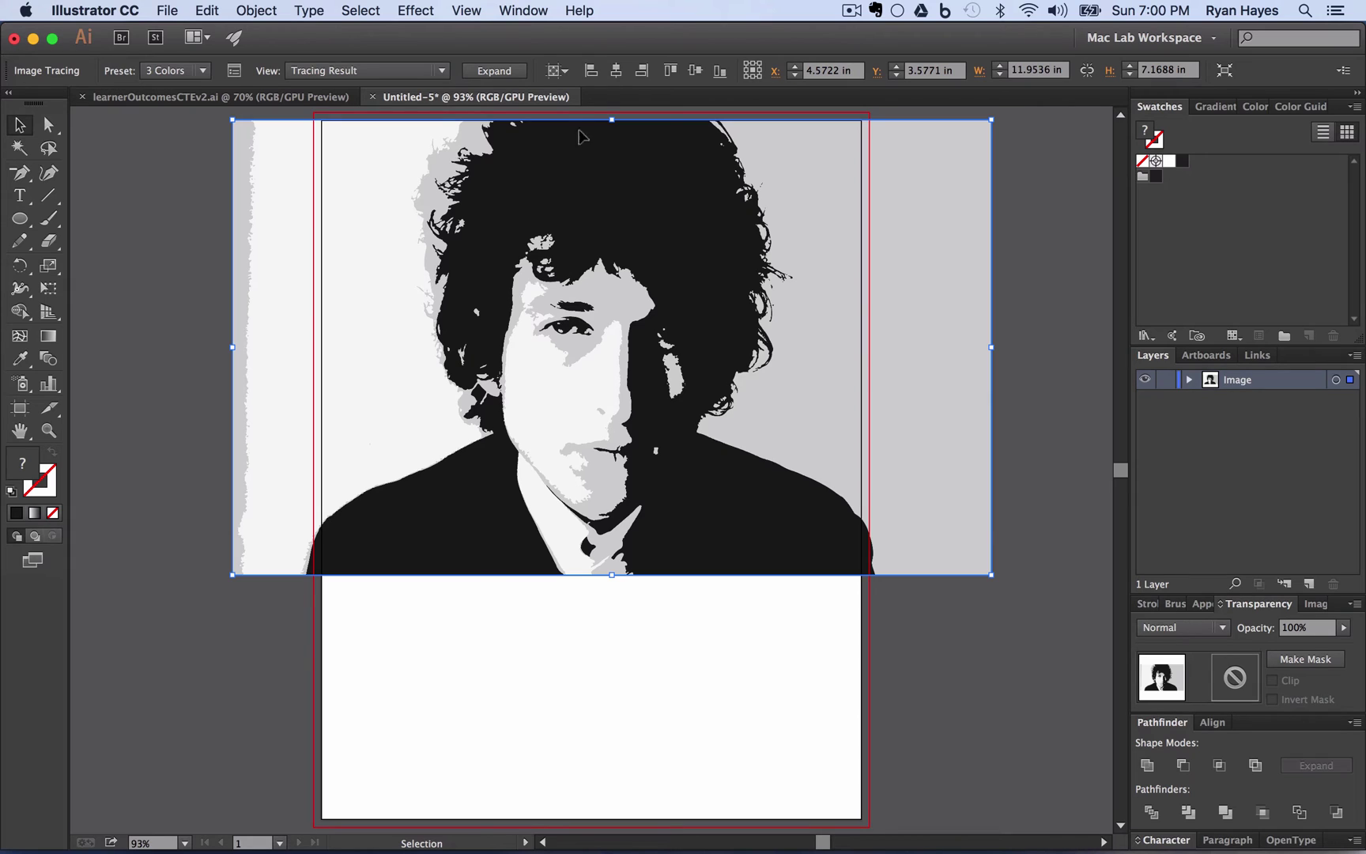
Expand the trace into editable shapes and delete the grey strip at the photo's left edge
{"action": "left_click", "coordinate": [495, 71]}
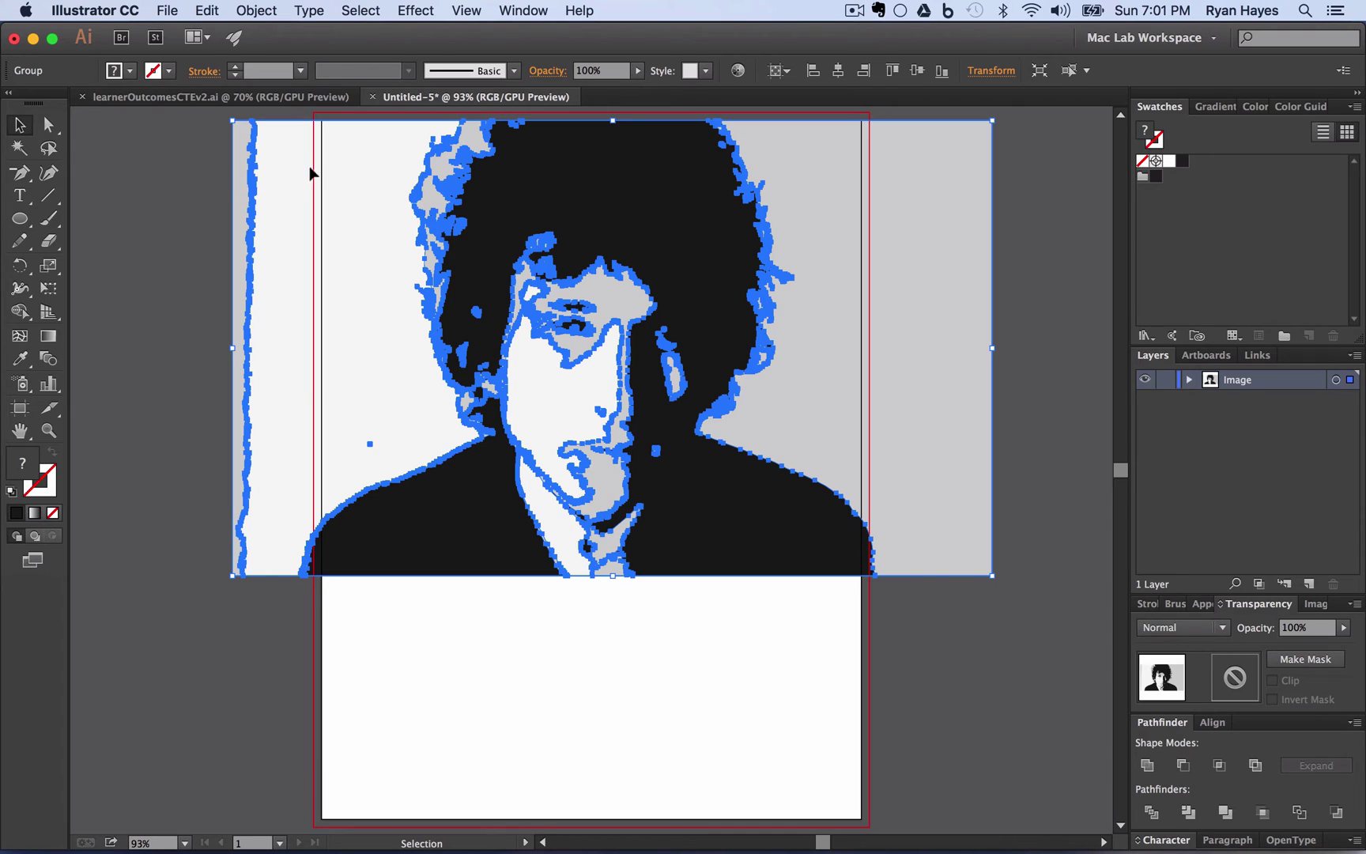
{"action": "left_click", "coordinate": [49, 127]}
{"action": "left_click", "coordinate": [125, 226]}
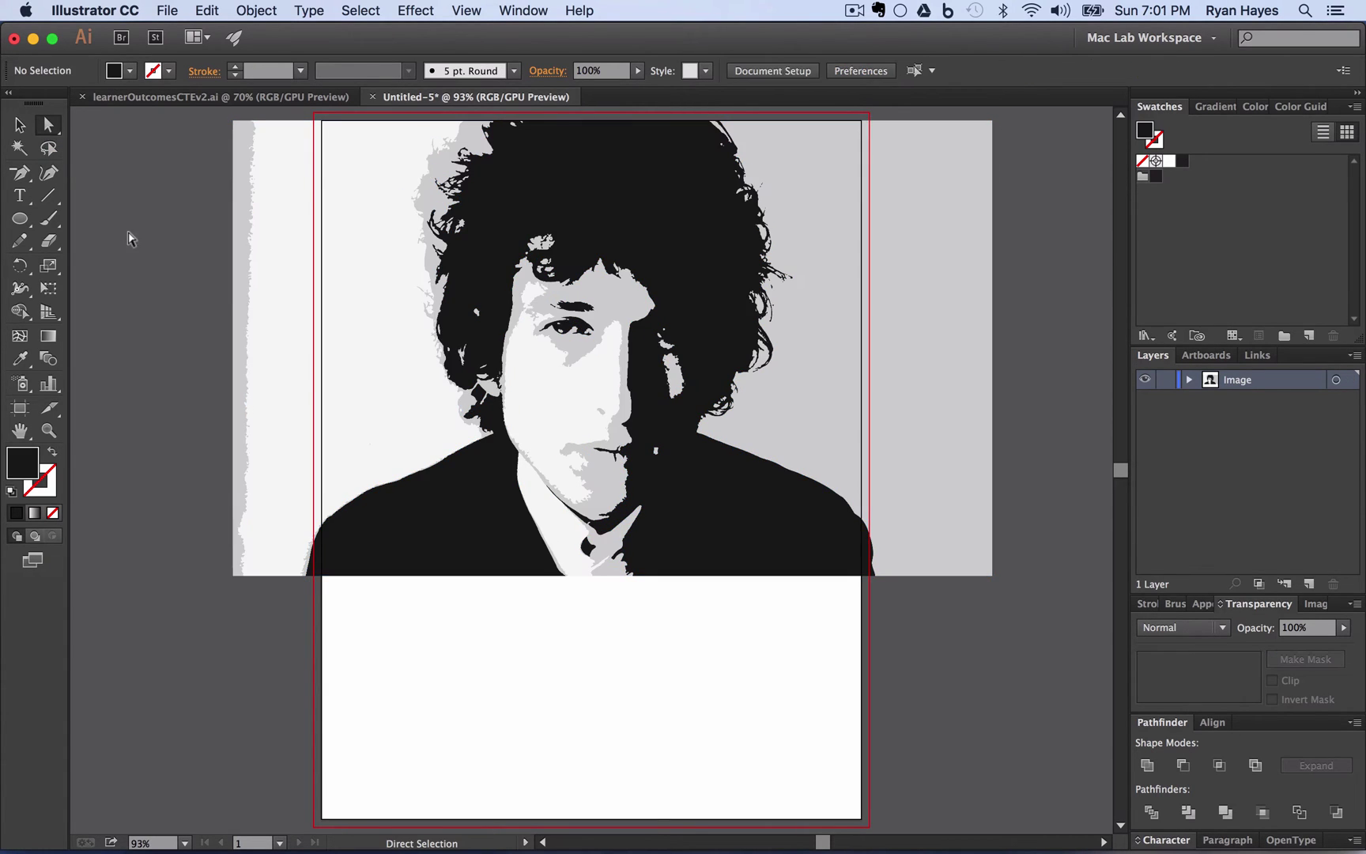
{"action": "left_click", "coordinate": [237, 202]}
{"action": "left_click", "coordinate": [238, 202]}
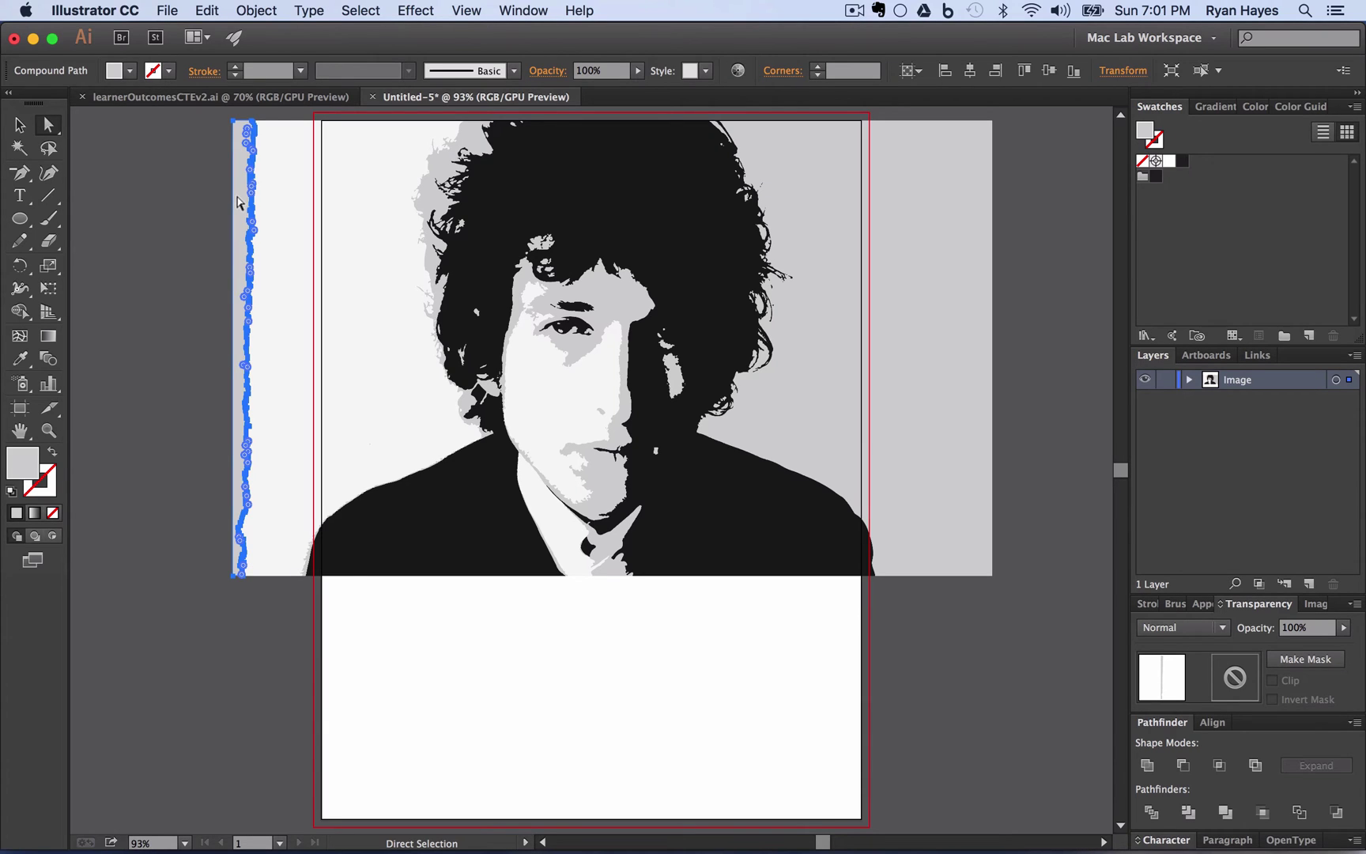
{"action": "key", "text": "Delete"}
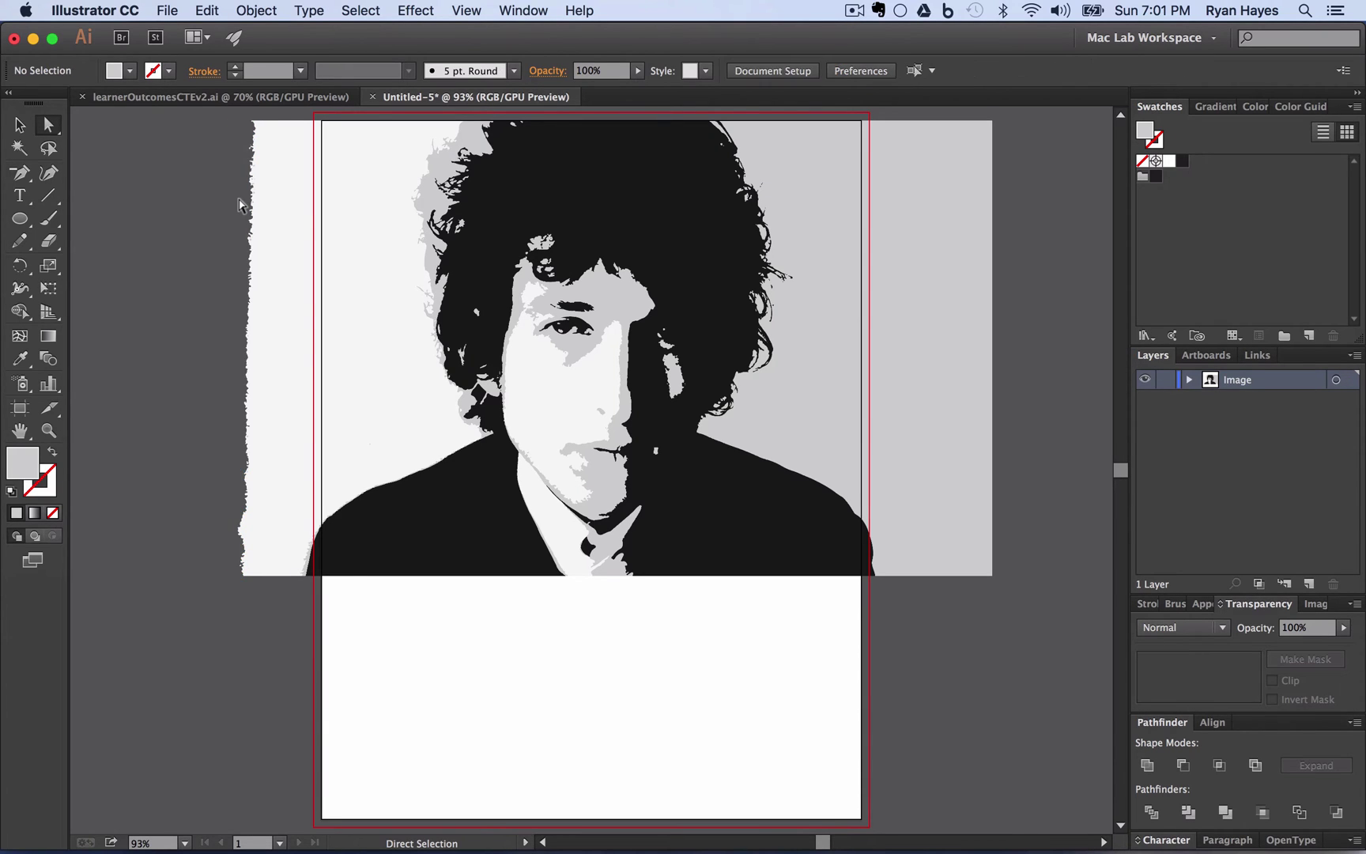
Delete the light background left of the portrait, stray points, and the grey background on the right
{"action": "left_click", "coordinate": [265, 213]}
{"action": "key", "text": "plus"}
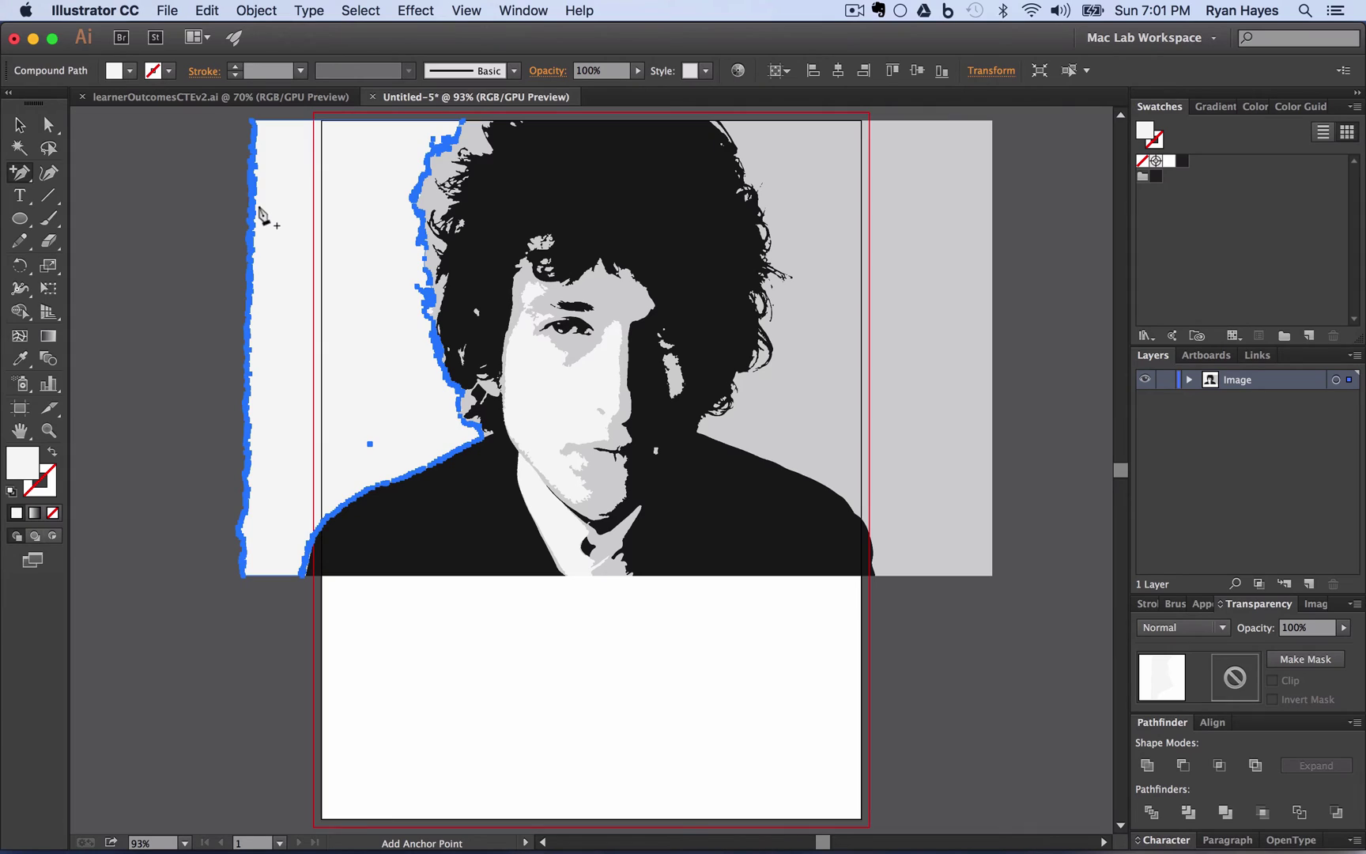
{"action": "key", "text": "Delete"}
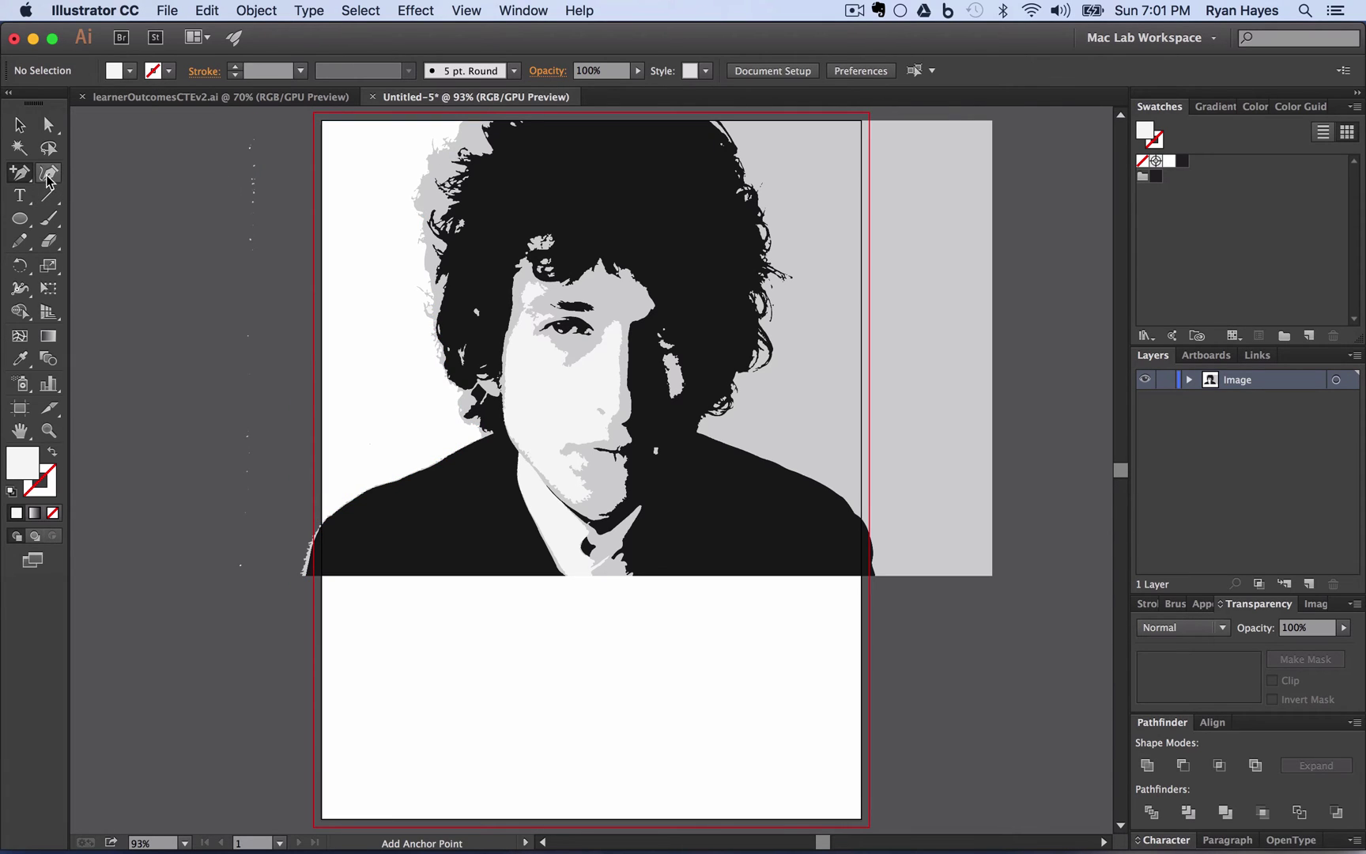
{"action": "left_click", "coordinate": [52, 128]}
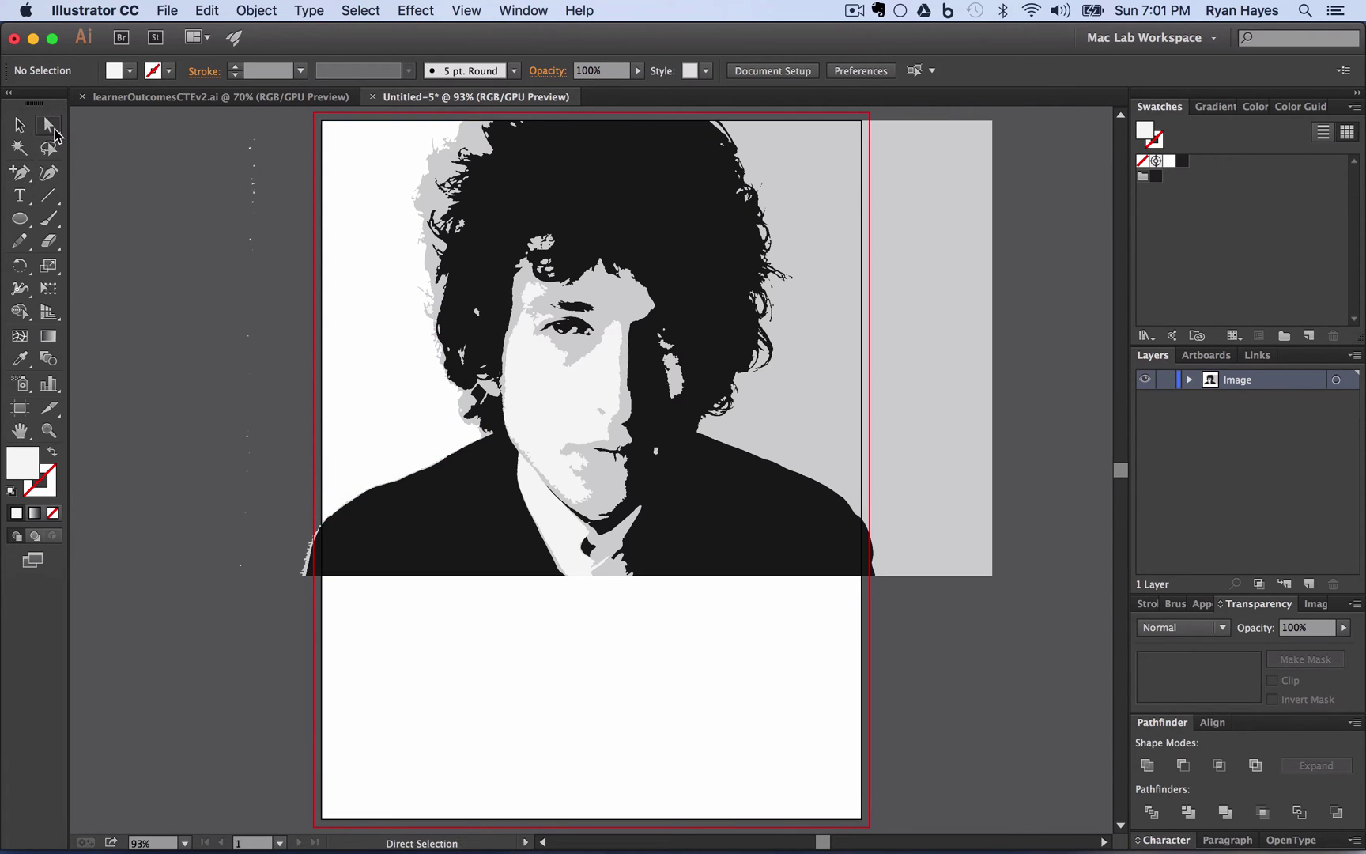
{"action": "left_click_drag", "start_coordinate": [223, 136], "coordinate": [278, 594]}
{"action": "key", "text": "Delete"}
{"action": "left_click", "coordinate": [925, 378]}
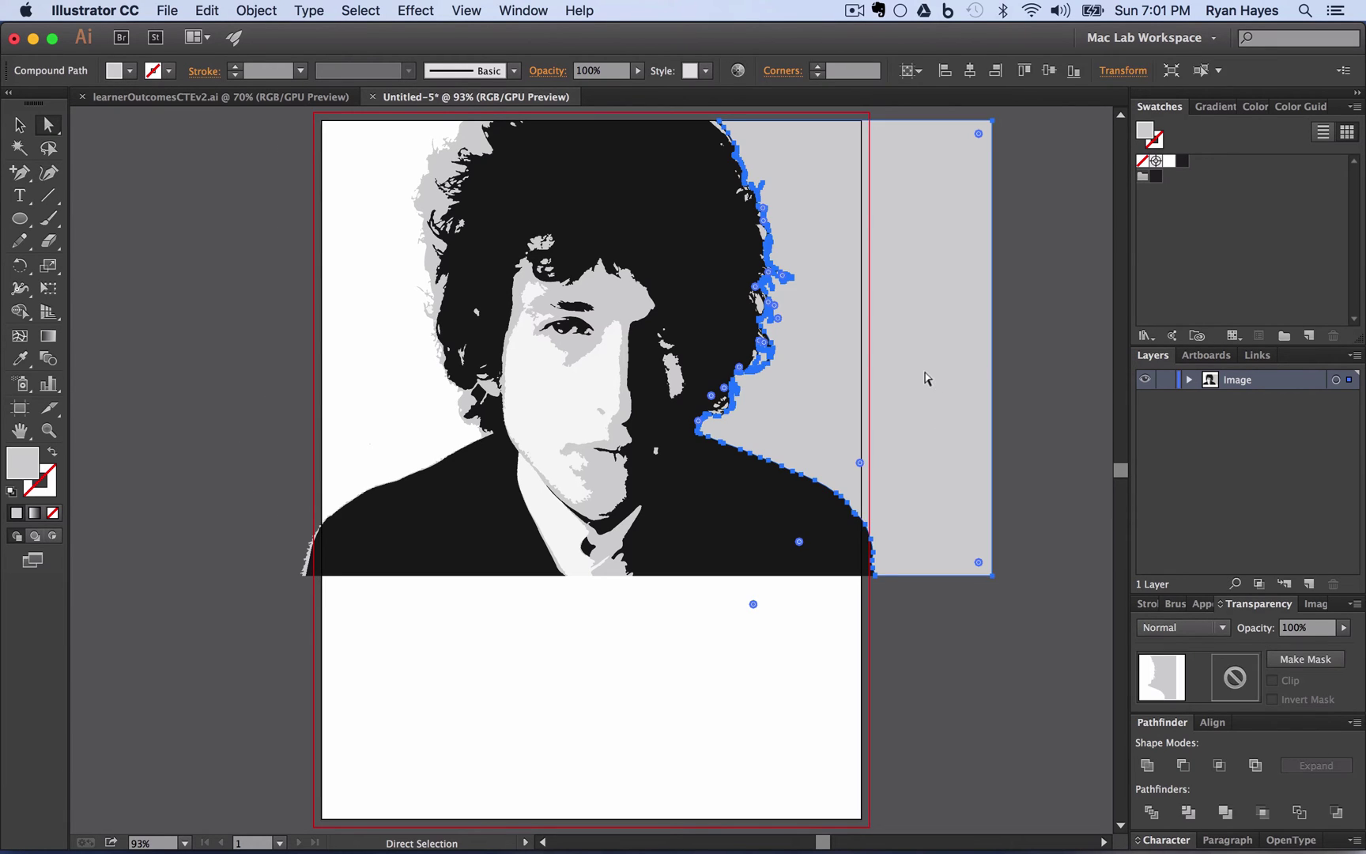
{"action": "key", "text": "Delete"}
Delete stray points on the artboard's left edge and the grey shape and points beside the hair
{"action": "left_click", "coordinate": [305, 549]}
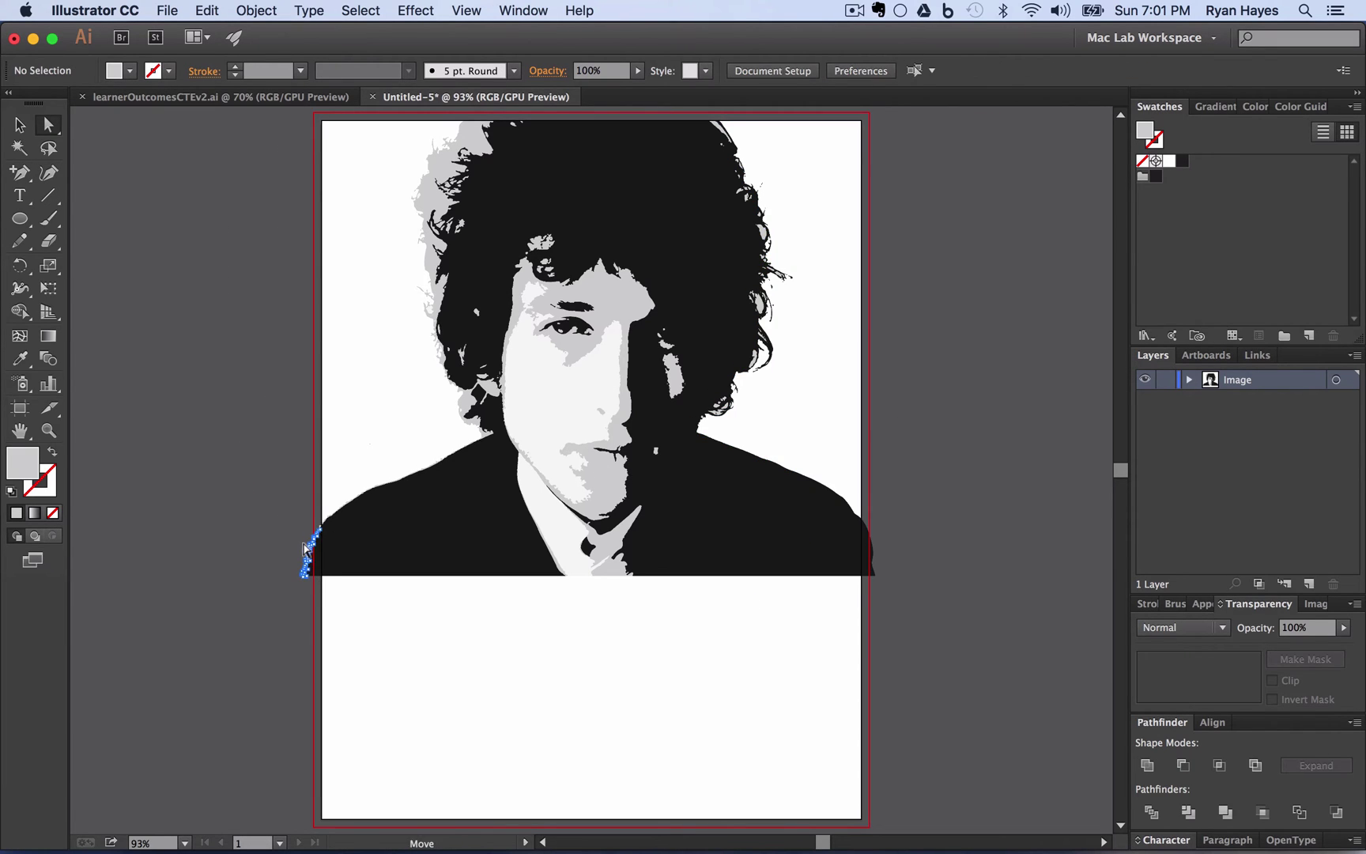
{"action": "key", "text": "Delete"}
{"action": "left_click", "coordinate": [465, 136]}
{"action": "key", "text": "Delete"}
{"action": "left_click_drag", "start_coordinate": [345, 126], "coordinate": [425, 396]}
{"action": "key", "text": "Delete"}
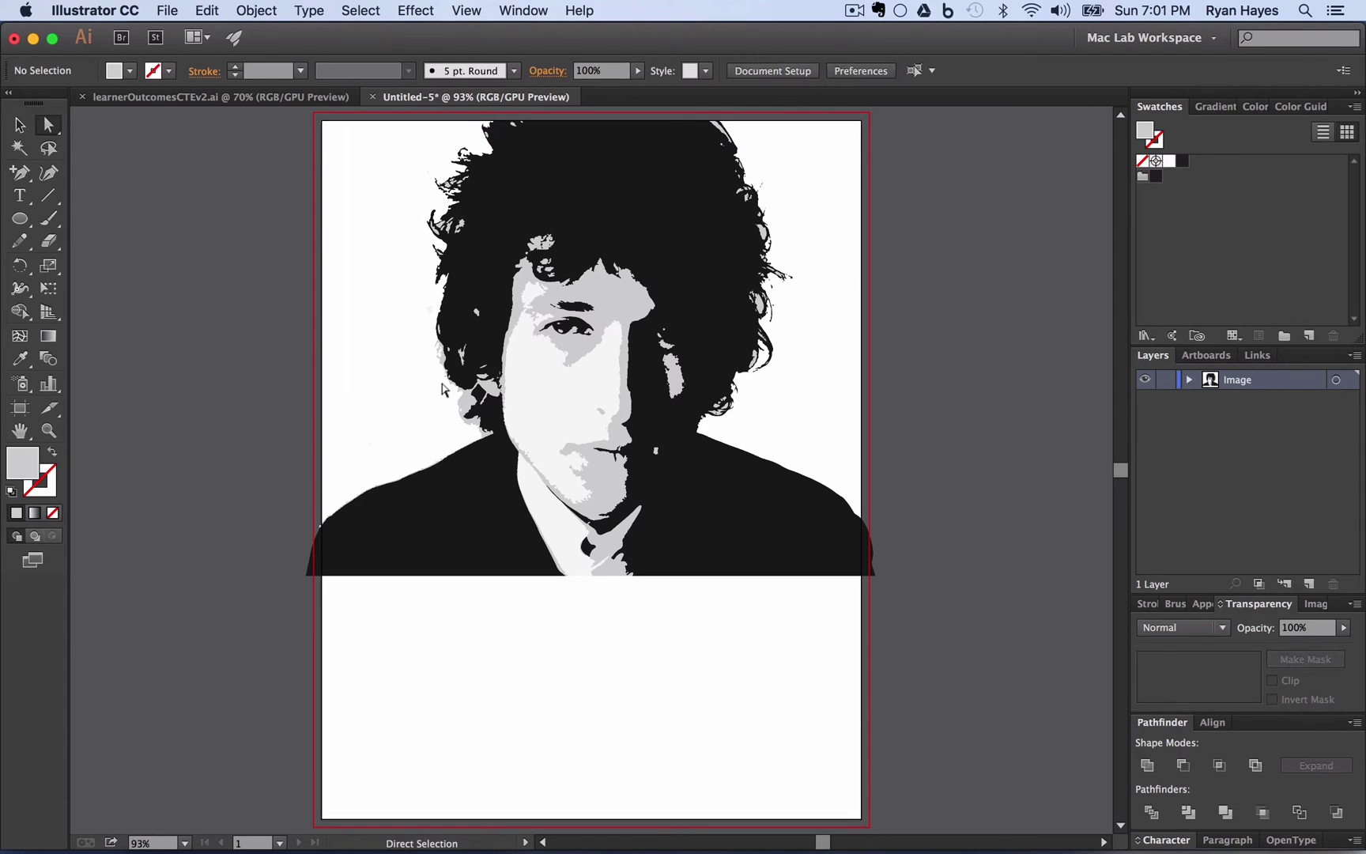
Remove the small speck near the hair and neck and check leftover bits along the hair edge
{"action": "left_click", "coordinate": [728, 402]}
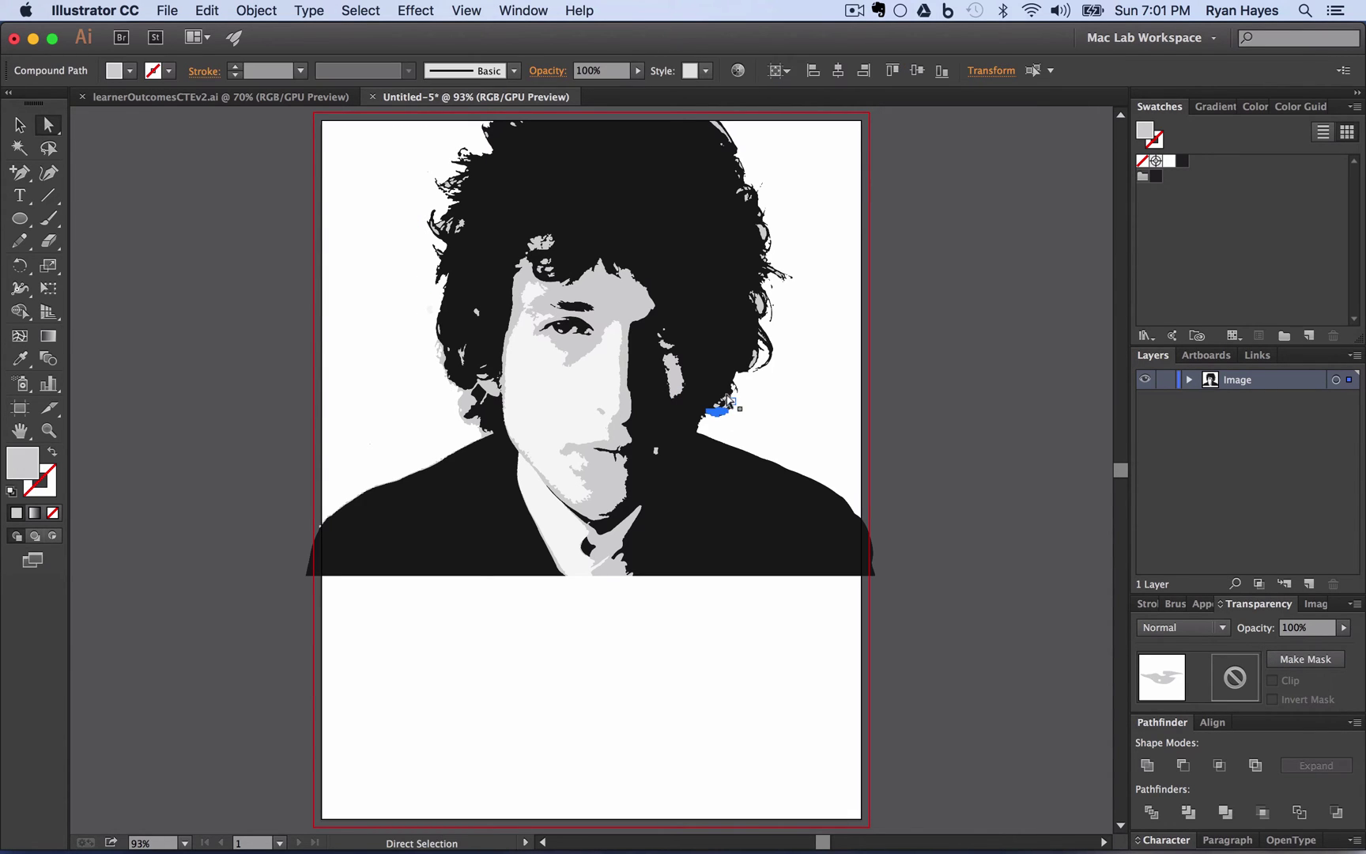
{"action": "left_click", "coordinate": [714, 407]}
{"action": "left_click", "coordinate": [715, 409]}
{"action": "left_click", "coordinate": [712, 406]}
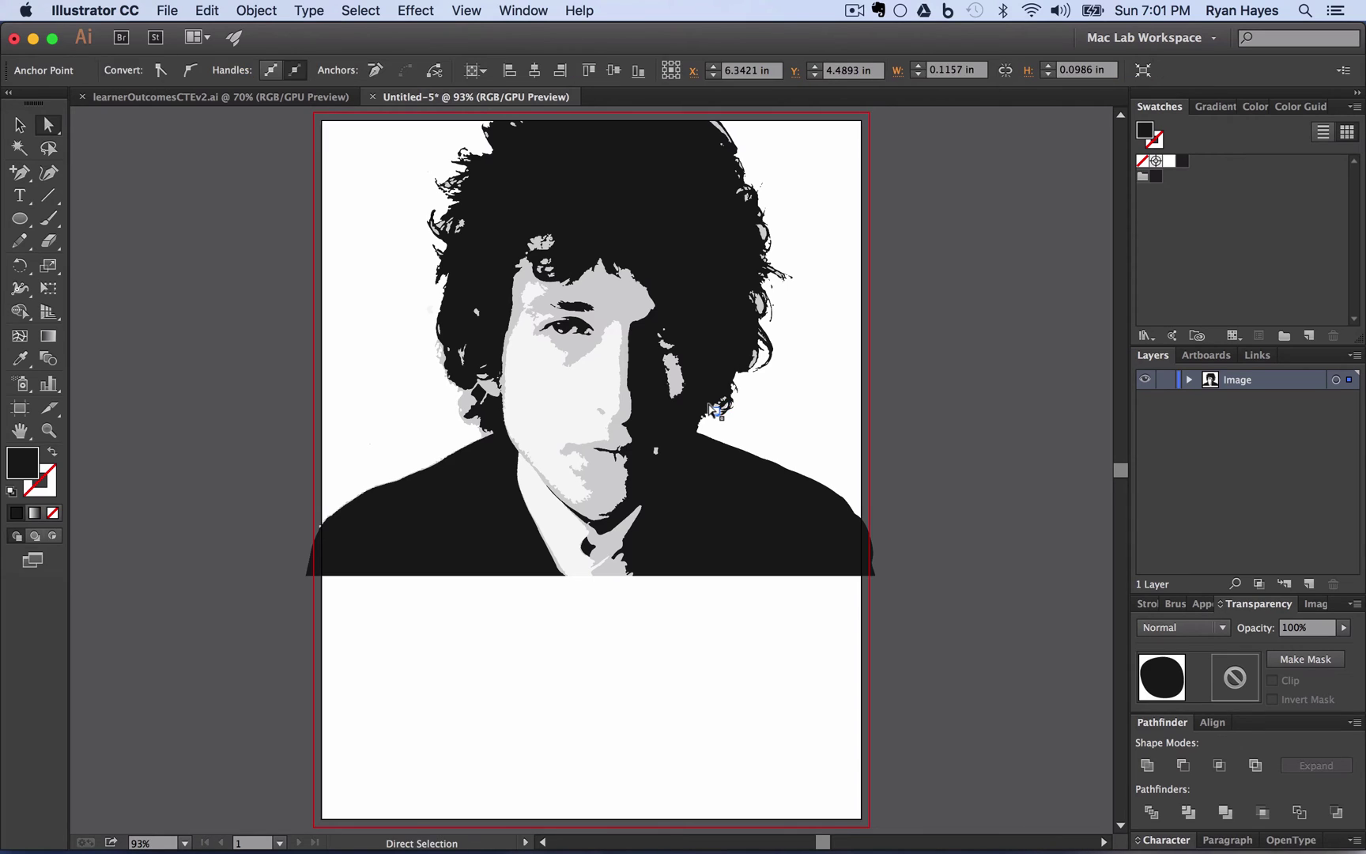
{"action": "key", "text": "Delete"}
{"action": "key", "text": "Delete"}
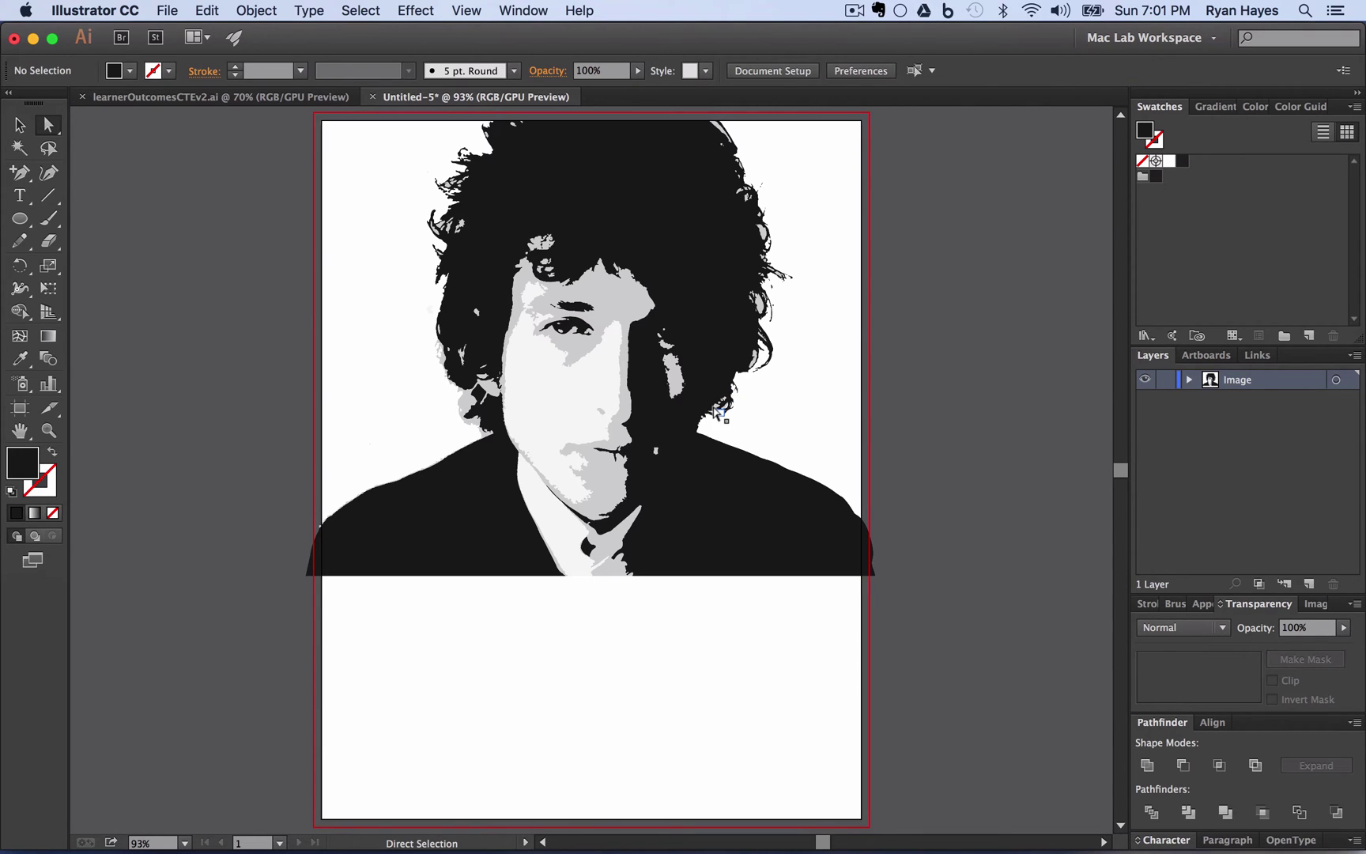
{"action": "left_click", "coordinate": [726, 413]}
{"action": "left_click", "coordinate": [729, 413]}
{"action": "left_click", "coordinate": [751, 353]}
{"action": "left_click", "coordinate": [752, 354]}
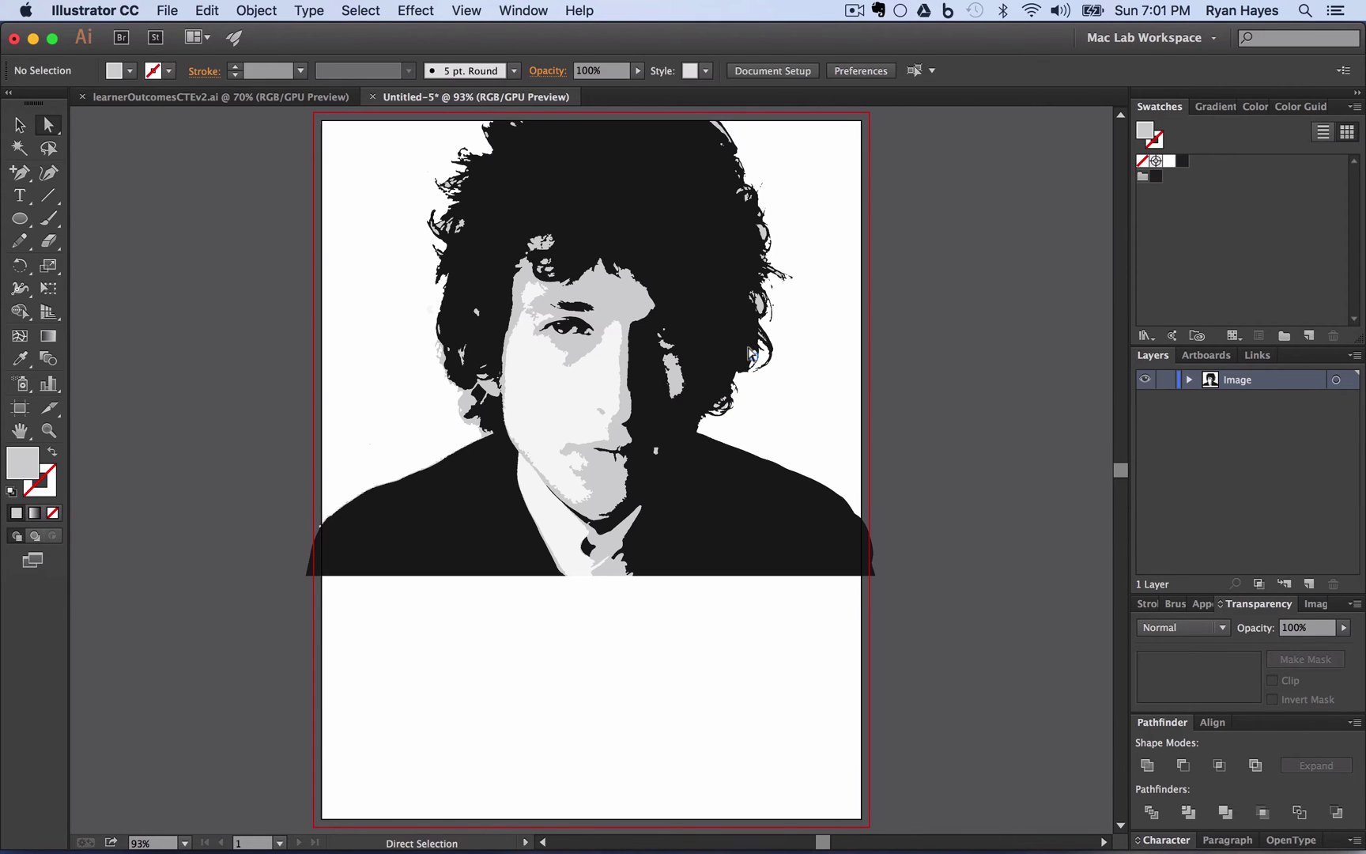
Inspect the remaining stray fragments on the hair edge and the face shape, leaving nothing selected
{"action": "left_click", "coordinate": [762, 298]}
{"action": "left_click", "coordinate": [761, 298]}
{"action": "left_click", "coordinate": [761, 231]}
{"action": "left_click", "coordinate": [761, 232]}
{"action": "left_click", "coordinate": [775, 273]}
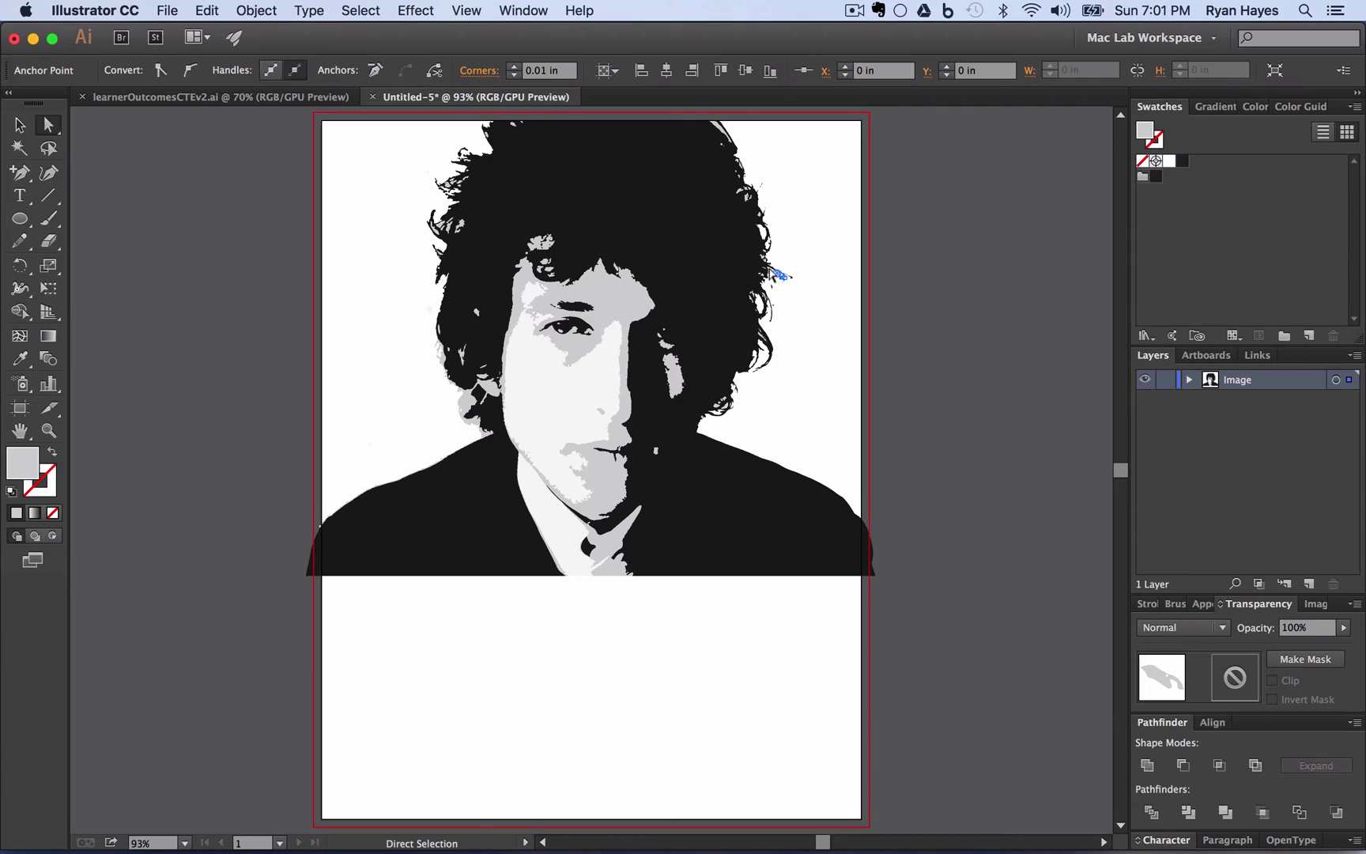
{"action": "left_click", "coordinate": [141, 269]}
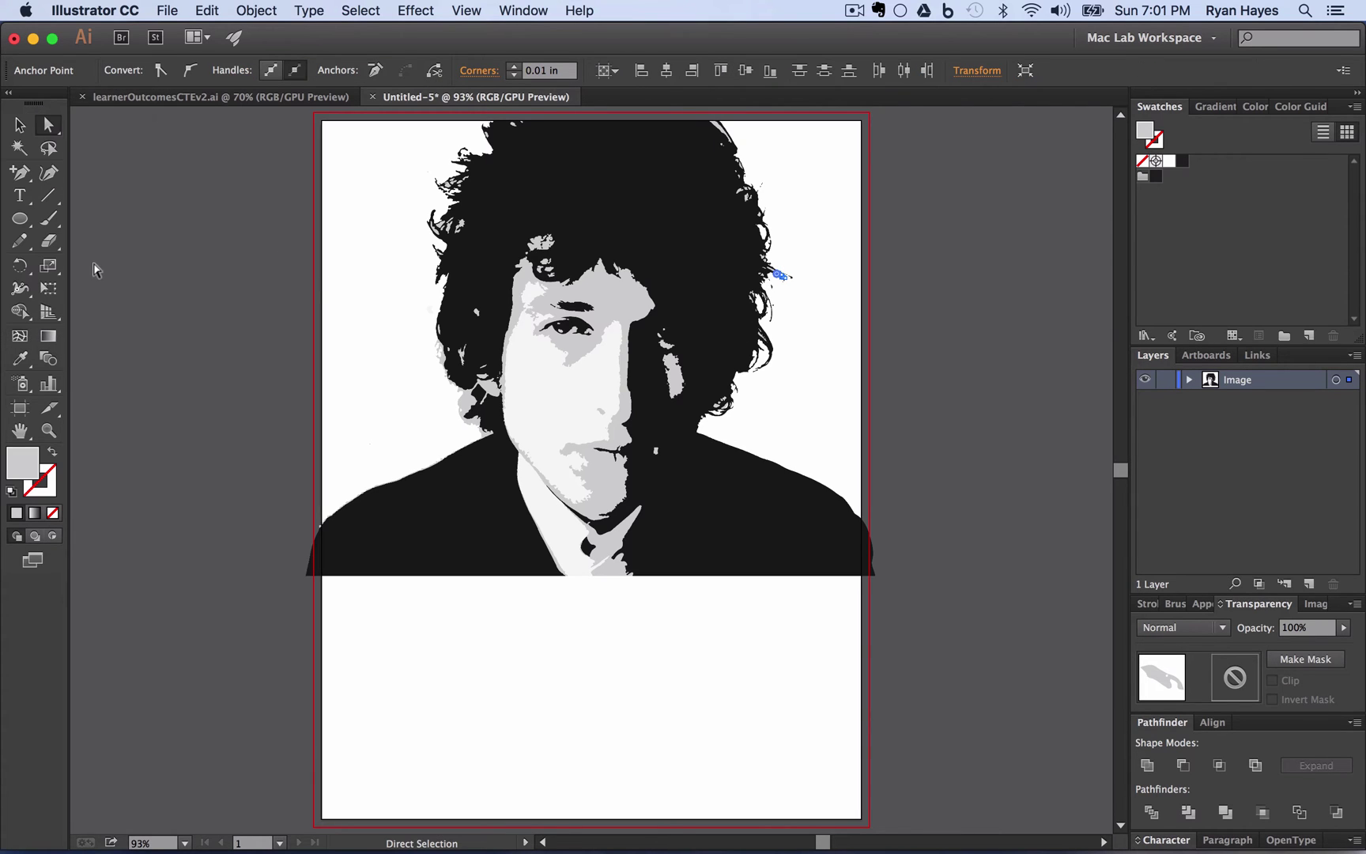
{"action": "left_click", "coordinate": [370, 310]}
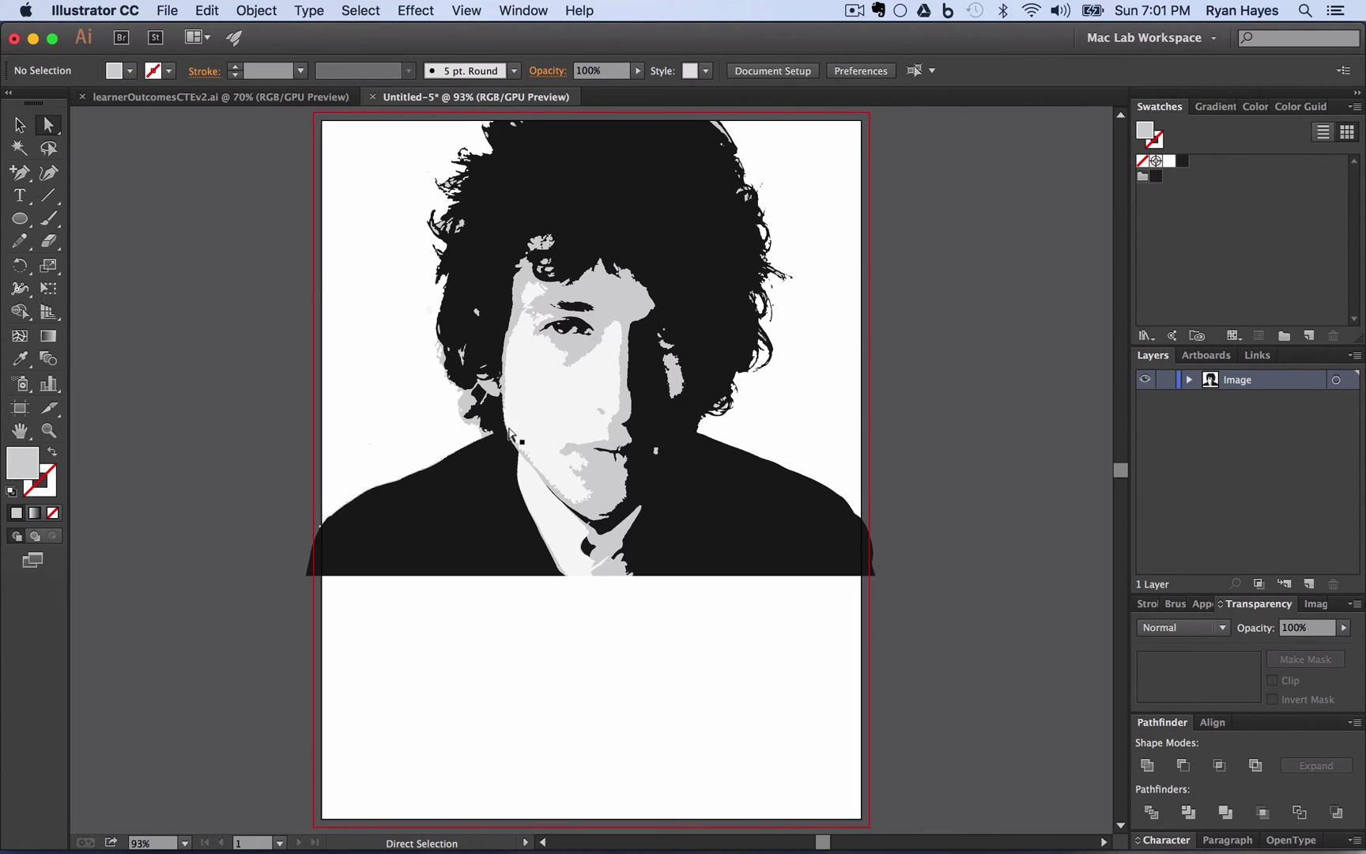
{"action": "left_click", "coordinate": [467, 409]}
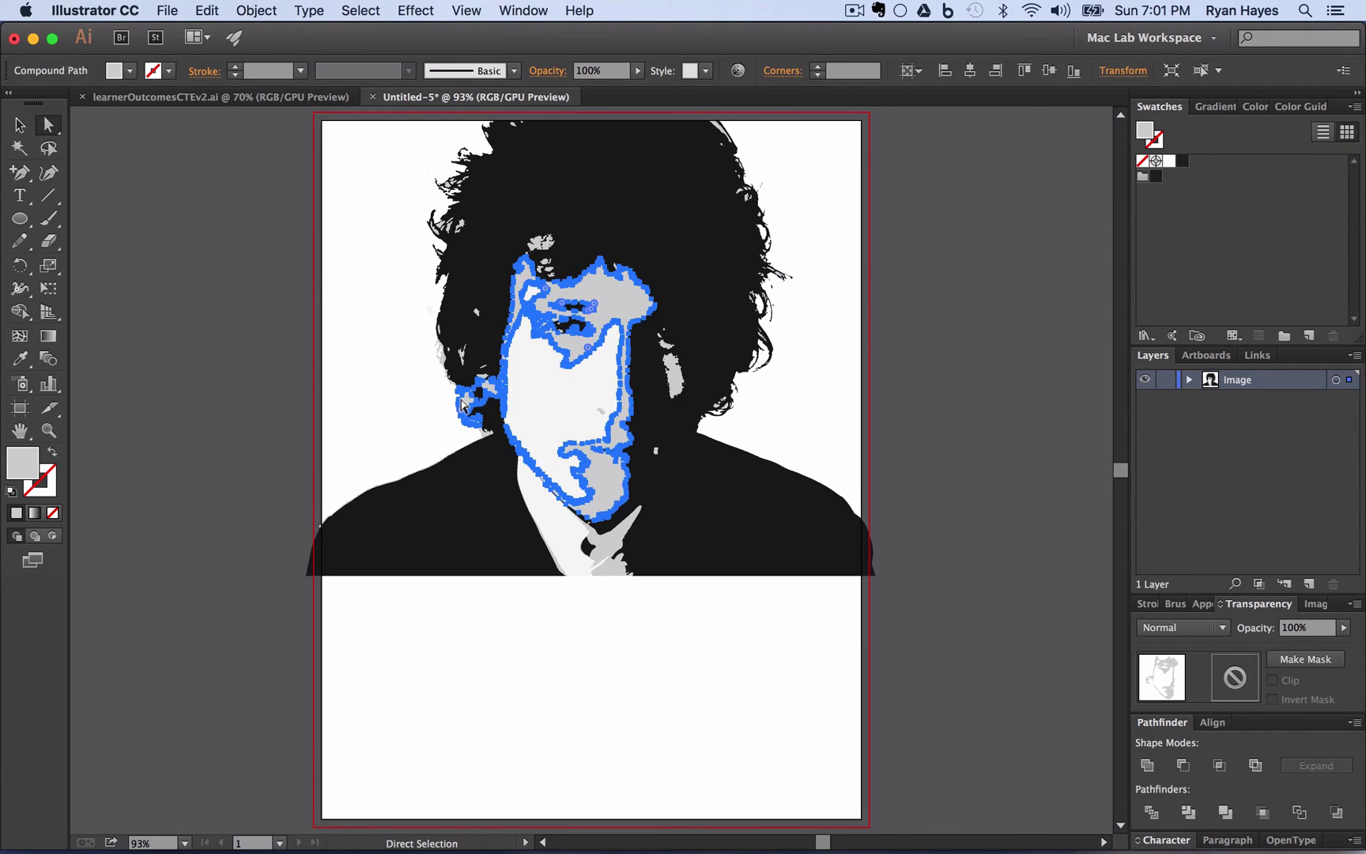
{"action": "left_click", "coordinate": [400, 418]}
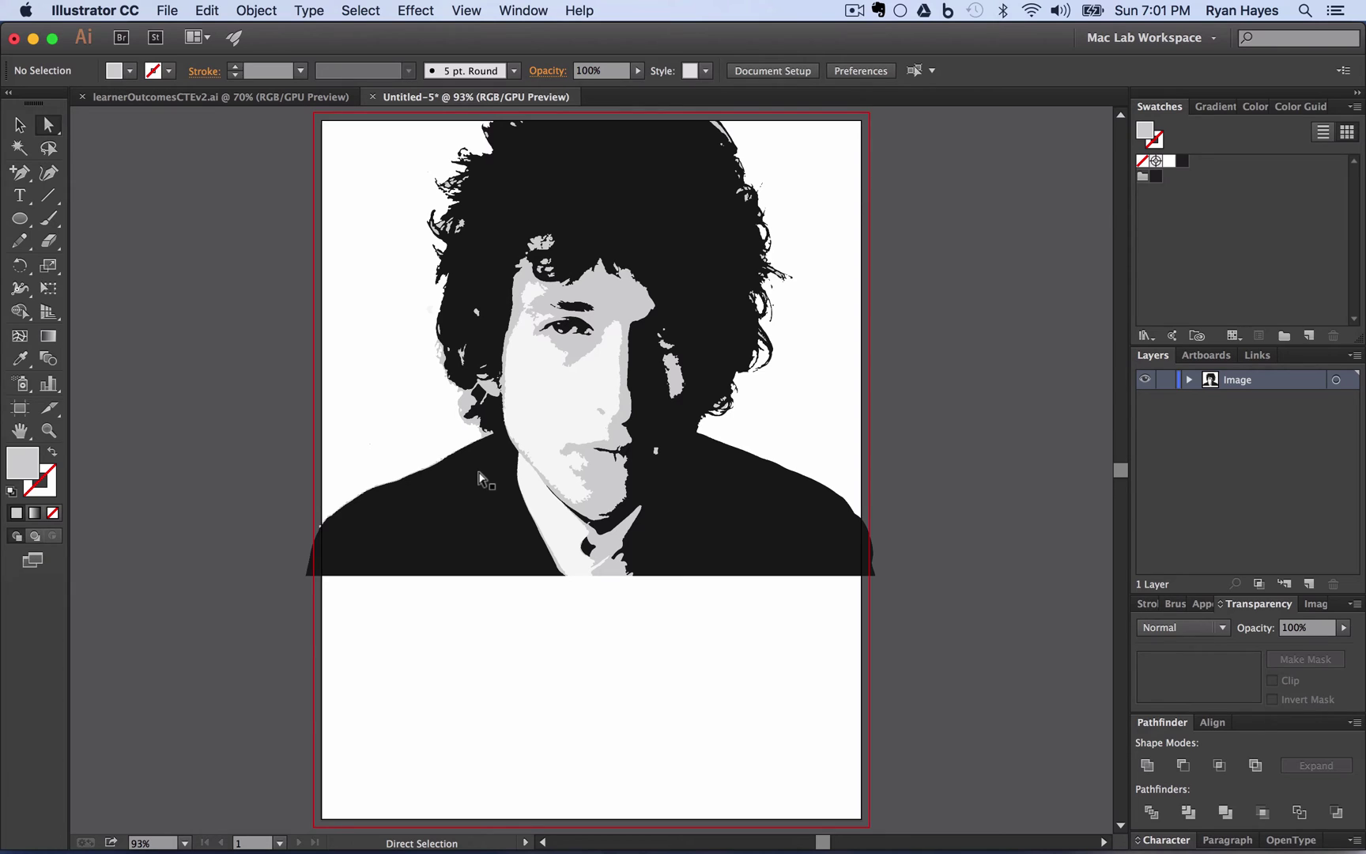
Fill the black hair and shoulder shape with a bright orange from the Color Picker
{"action": "left_click", "coordinate": [676, 238]}
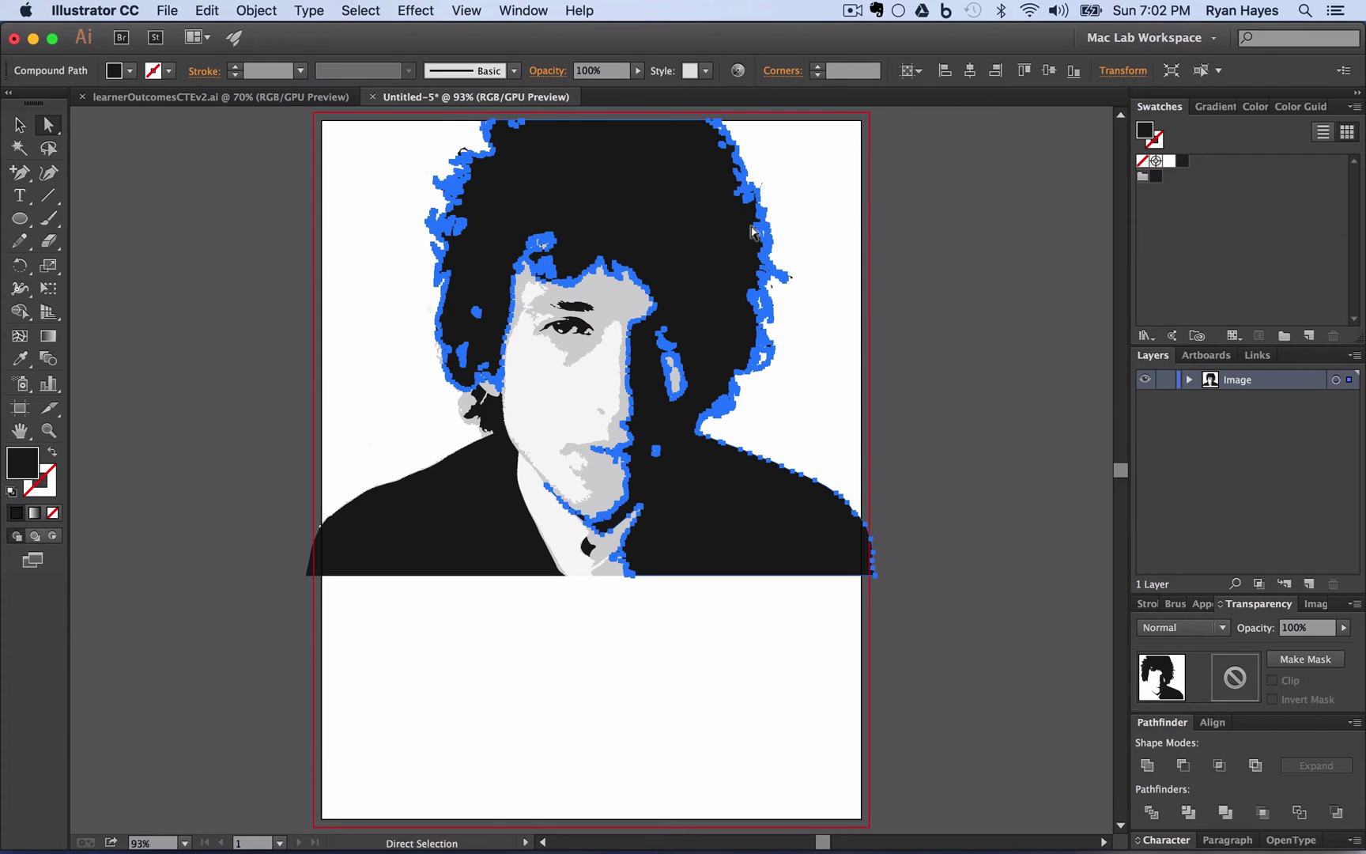
{"action": "double_click", "coordinate": [1148, 136]}
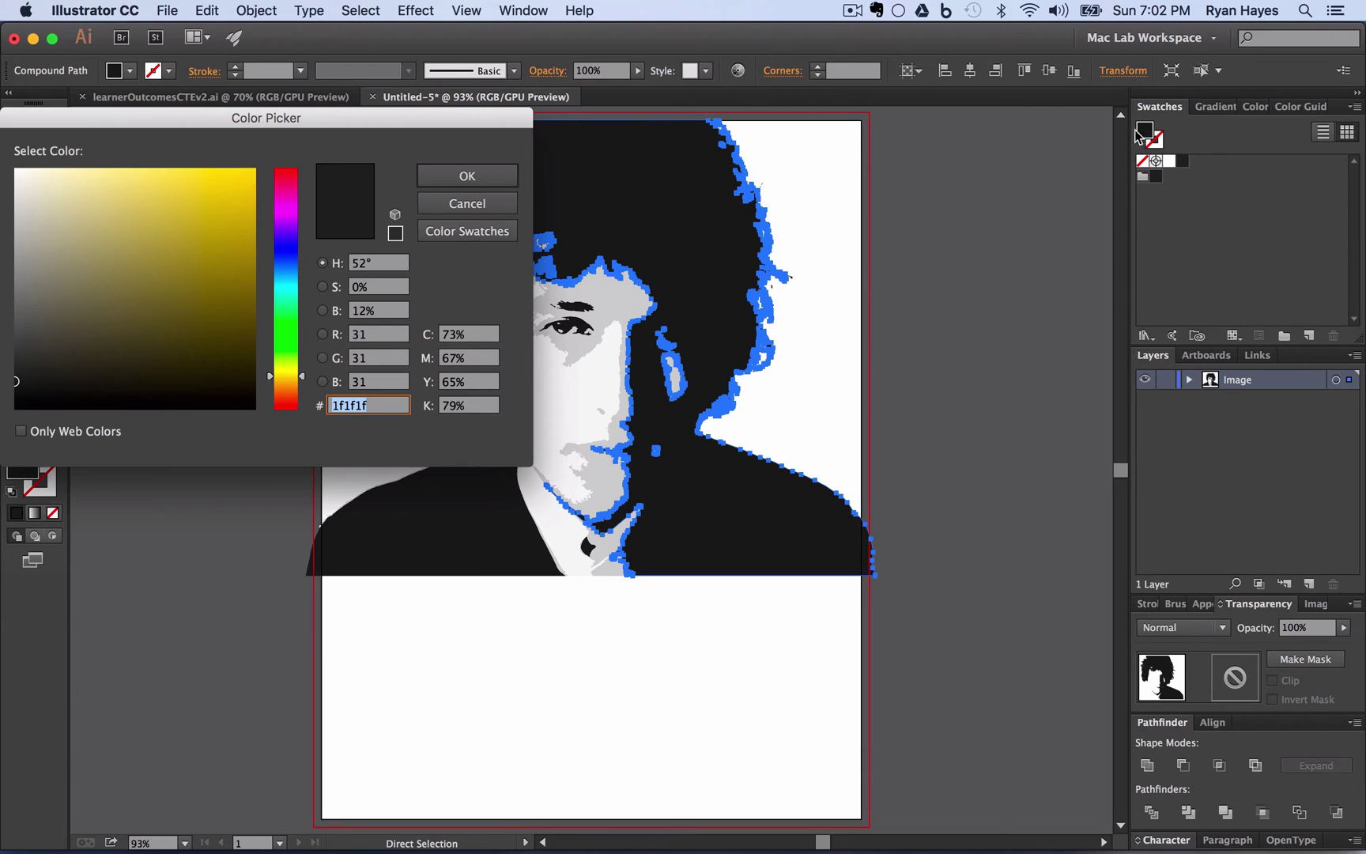
{"action": "left_click_drag", "start_coordinate": [290, 366], "coordinate": [290, 398]}
{"action": "left_click", "coordinate": [219, 223]}
{"action": "left_click", "coordinate": [203, 202]}
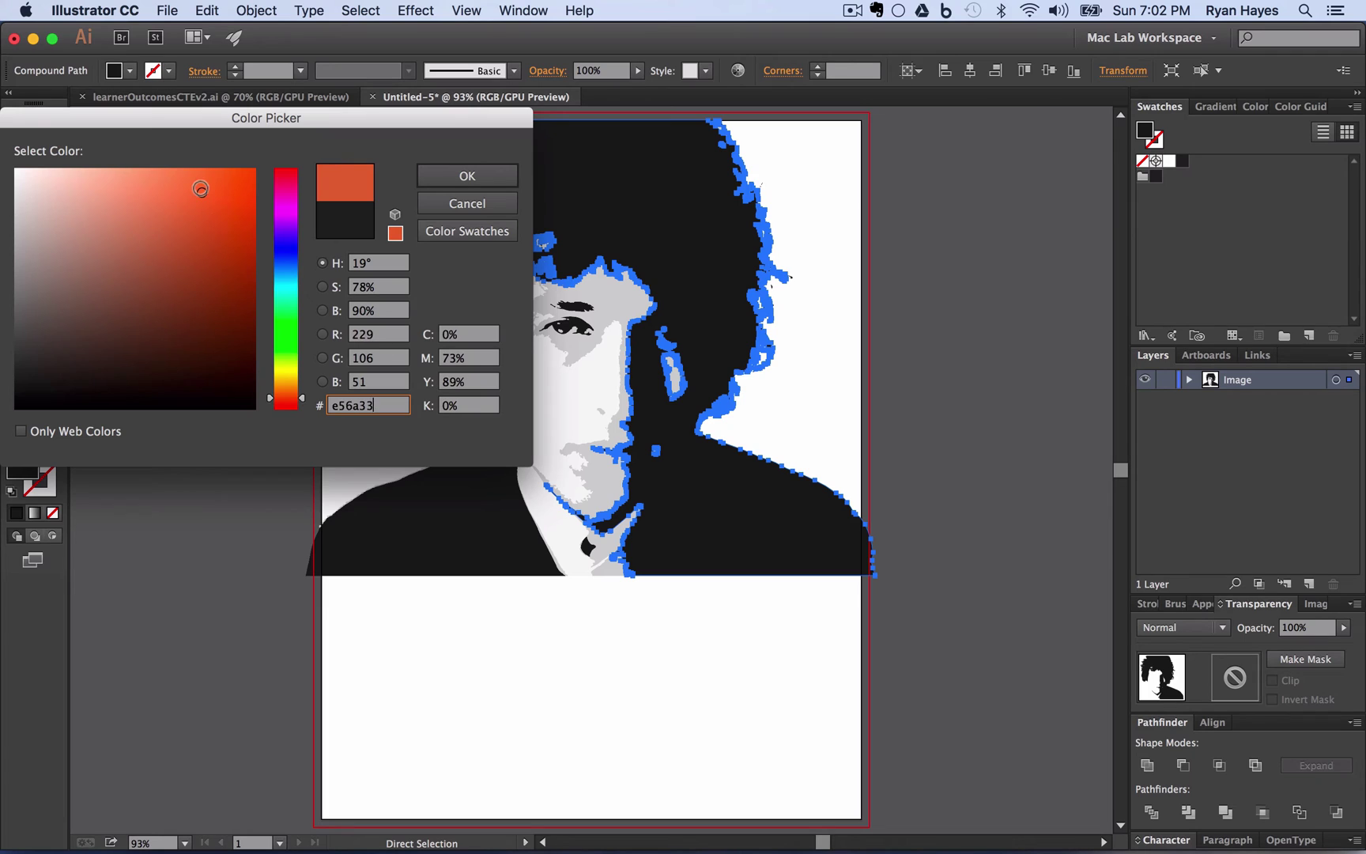
{"action": "left_click", "coordinate": [467, 176]}
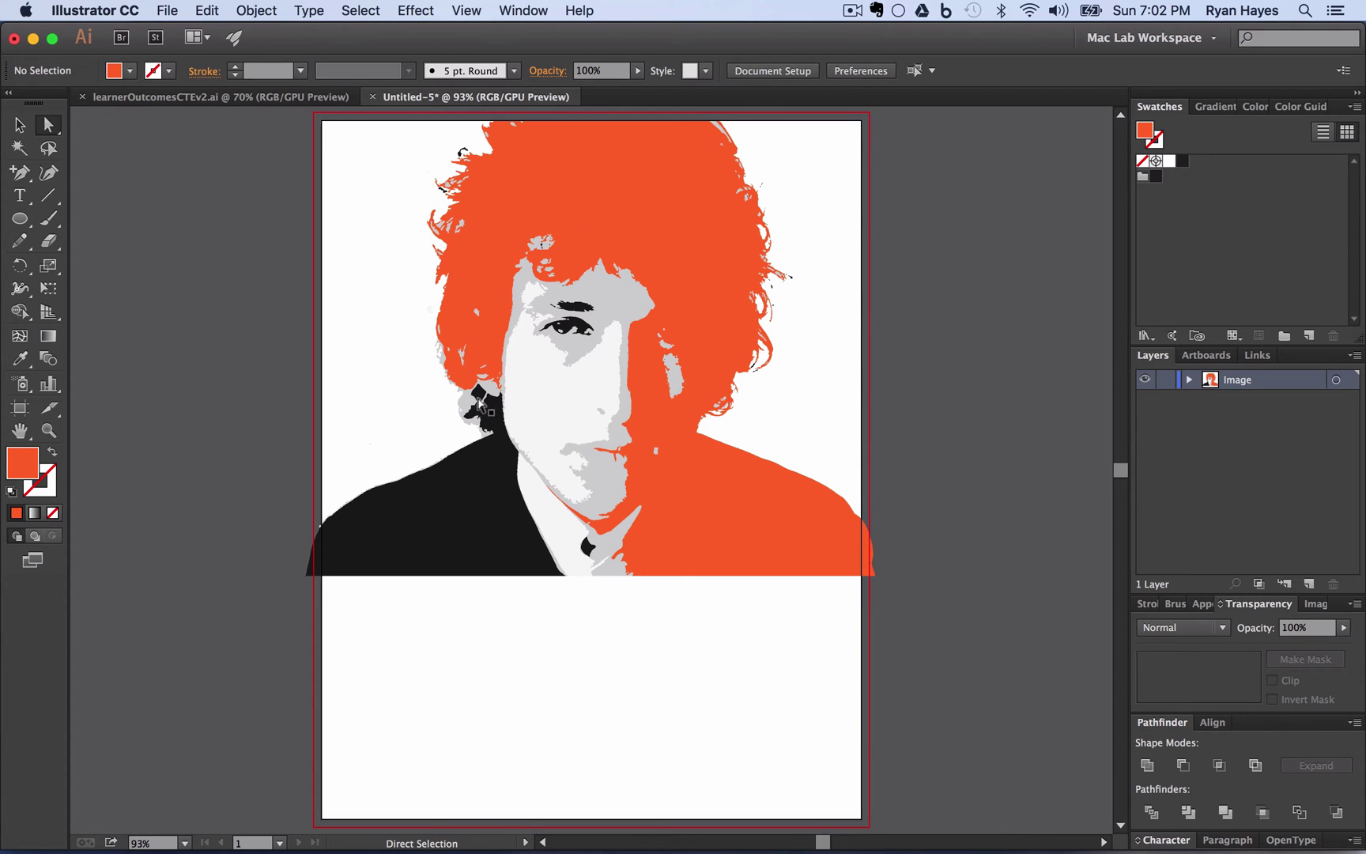
Select all shapes with the same black fill and eyedropper the hair's orange onto them
{"action": "left_click", "coordinate": [457, 552]}
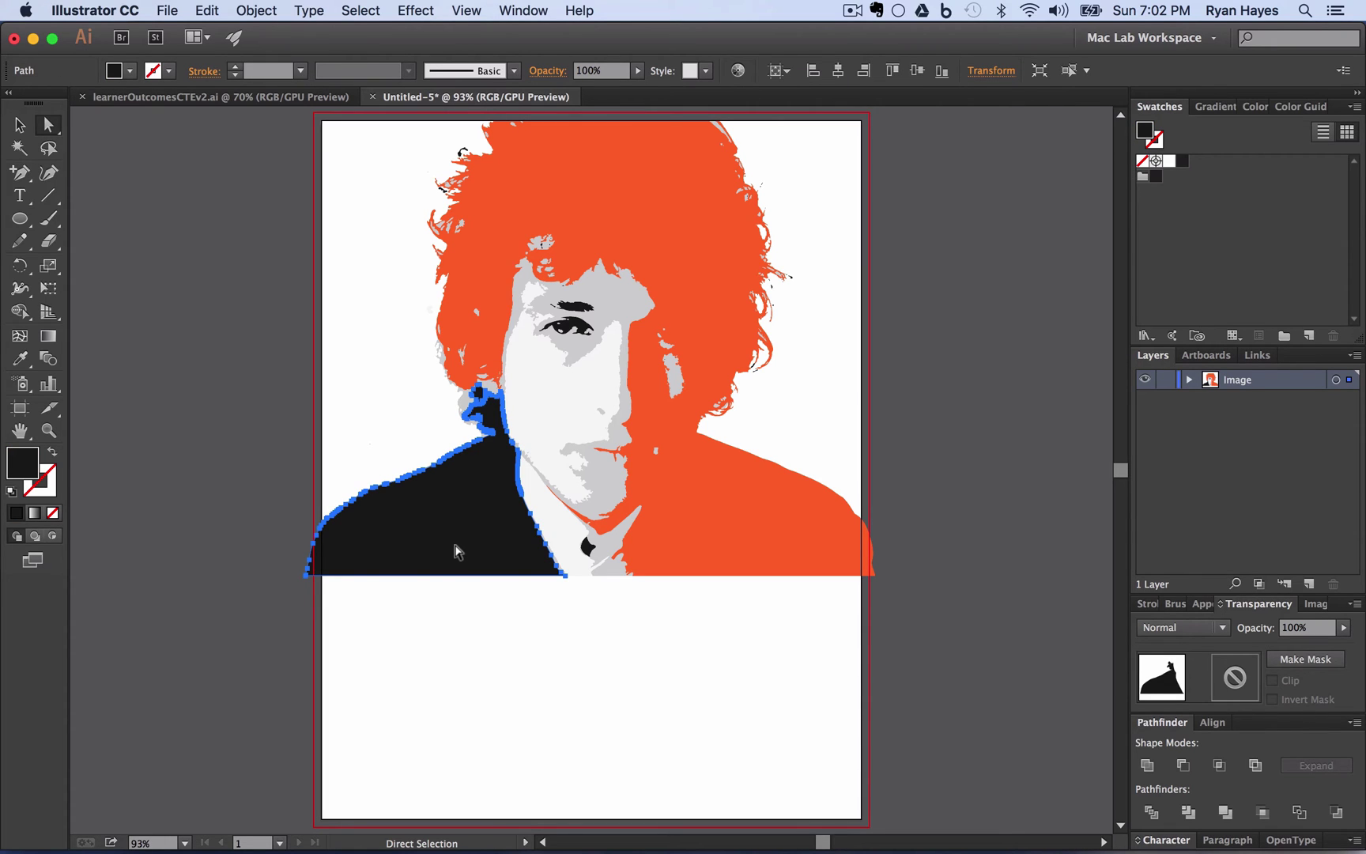
{"action": "left_click", "coordinate": [361, 11]}
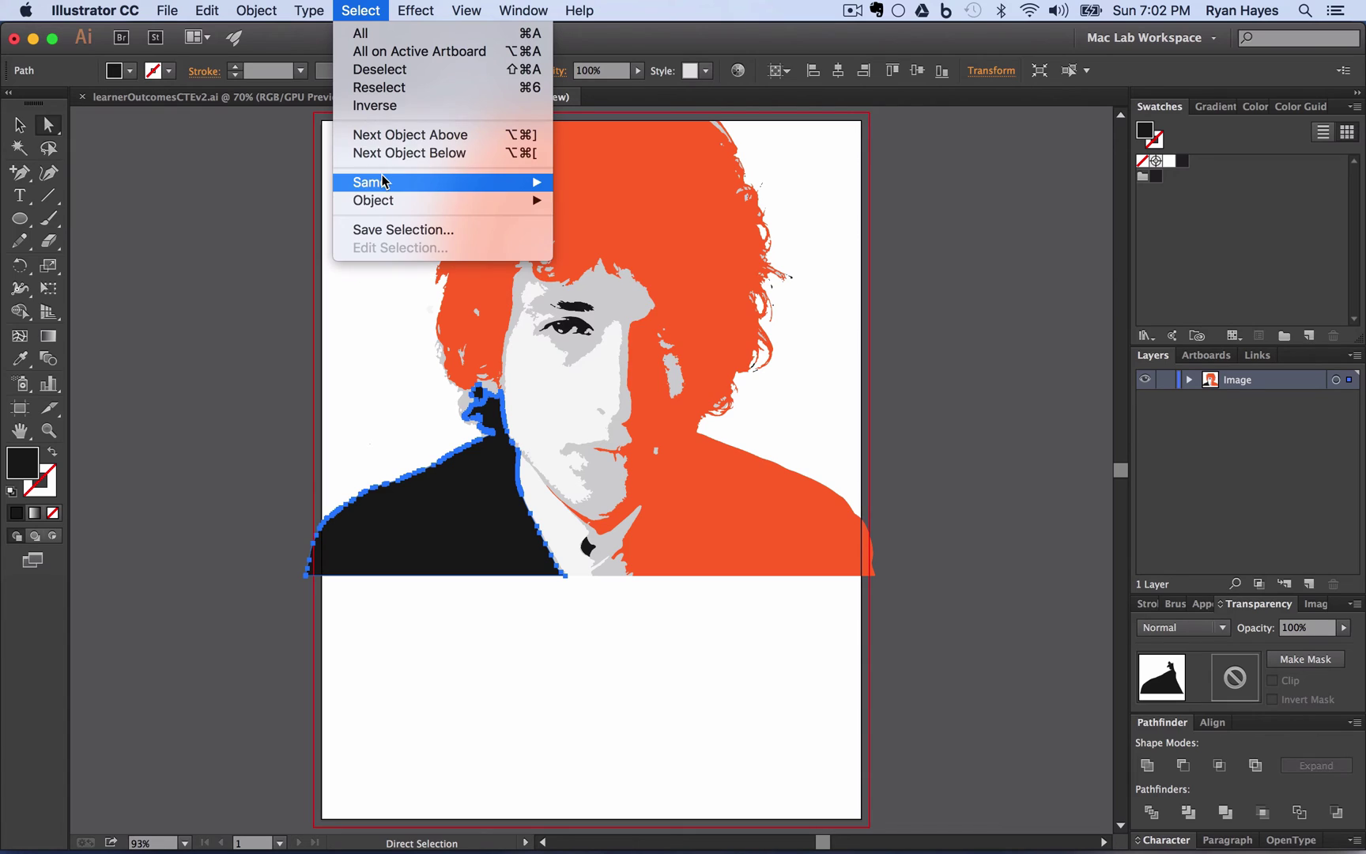
{"action": "mouse_move", "coordinate": [385, 183]}
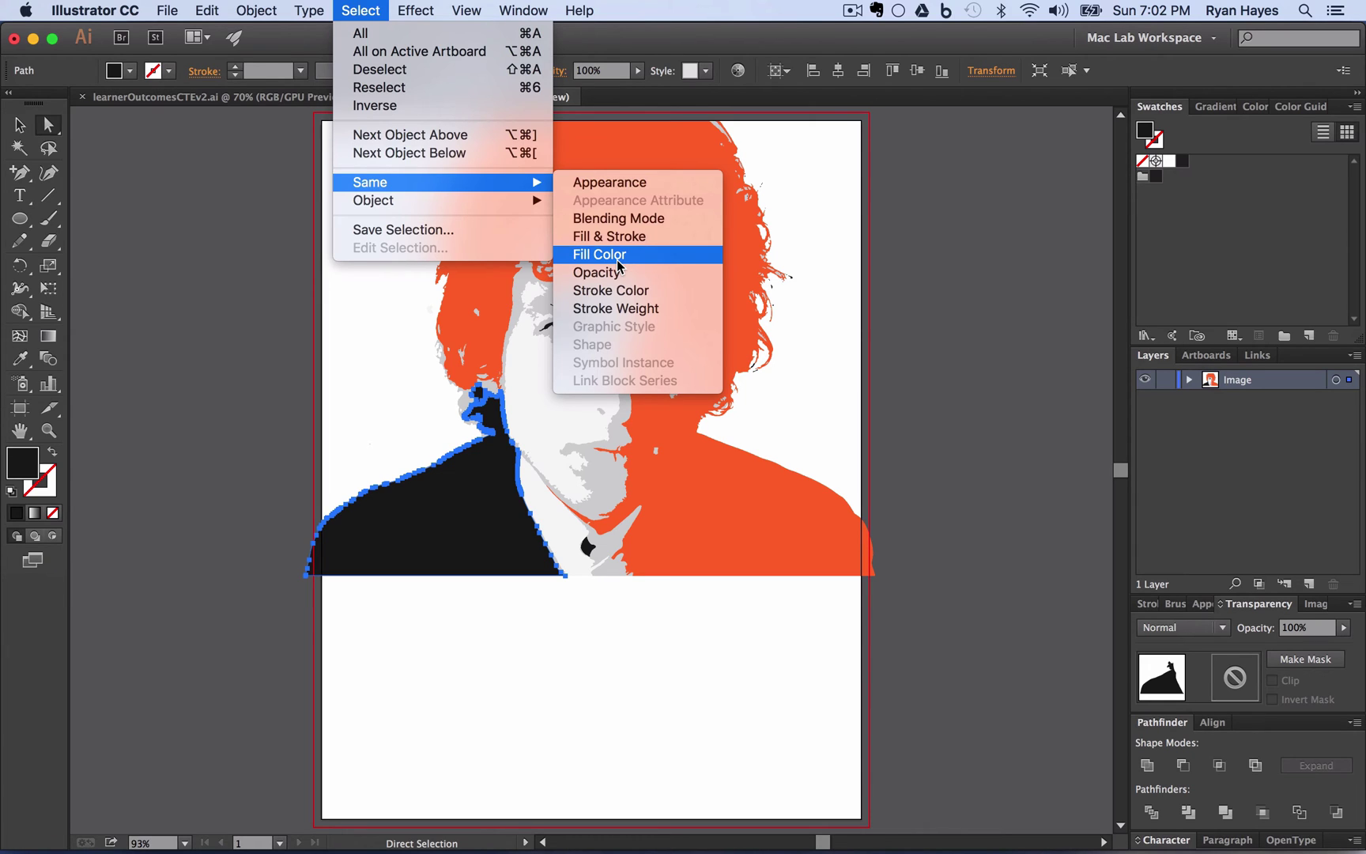
{"action": "left_click", "coordinate": [619, 266]}
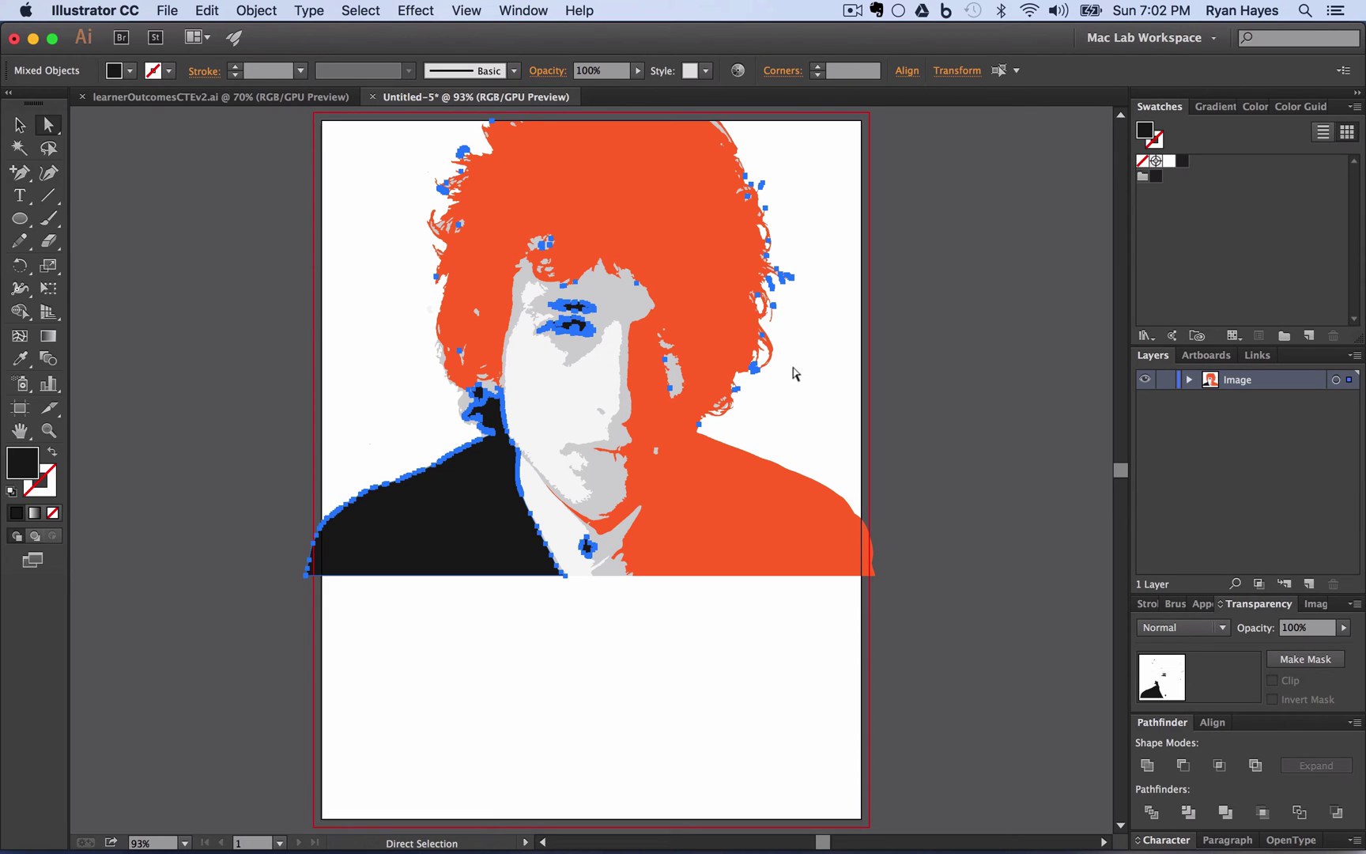
{"action": "left_click", "coordinate": [20, 358]}
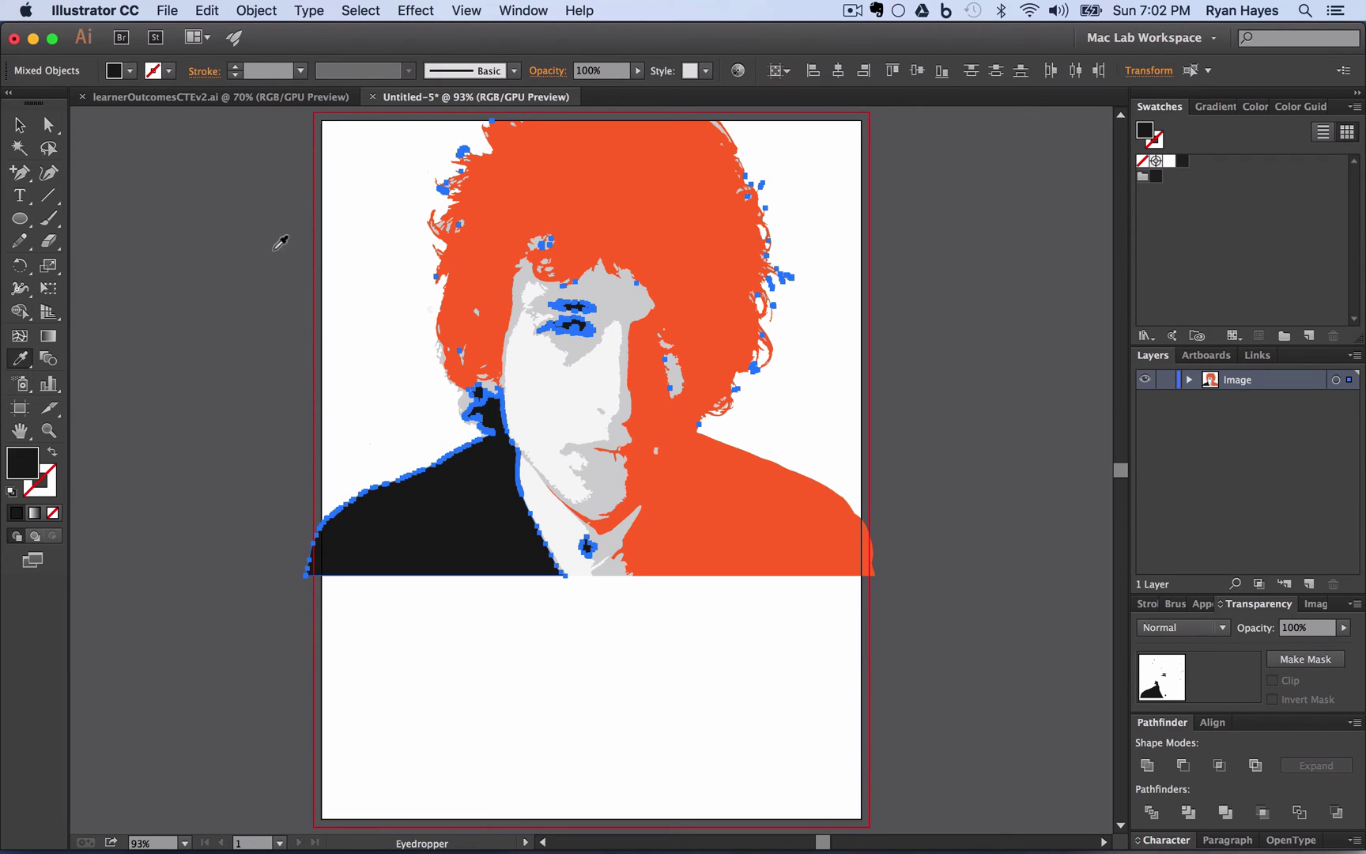
{"action": "left_click", "coordinate": [598, 174]}
{"action": "left_click", "coordinate": [20, 124]}
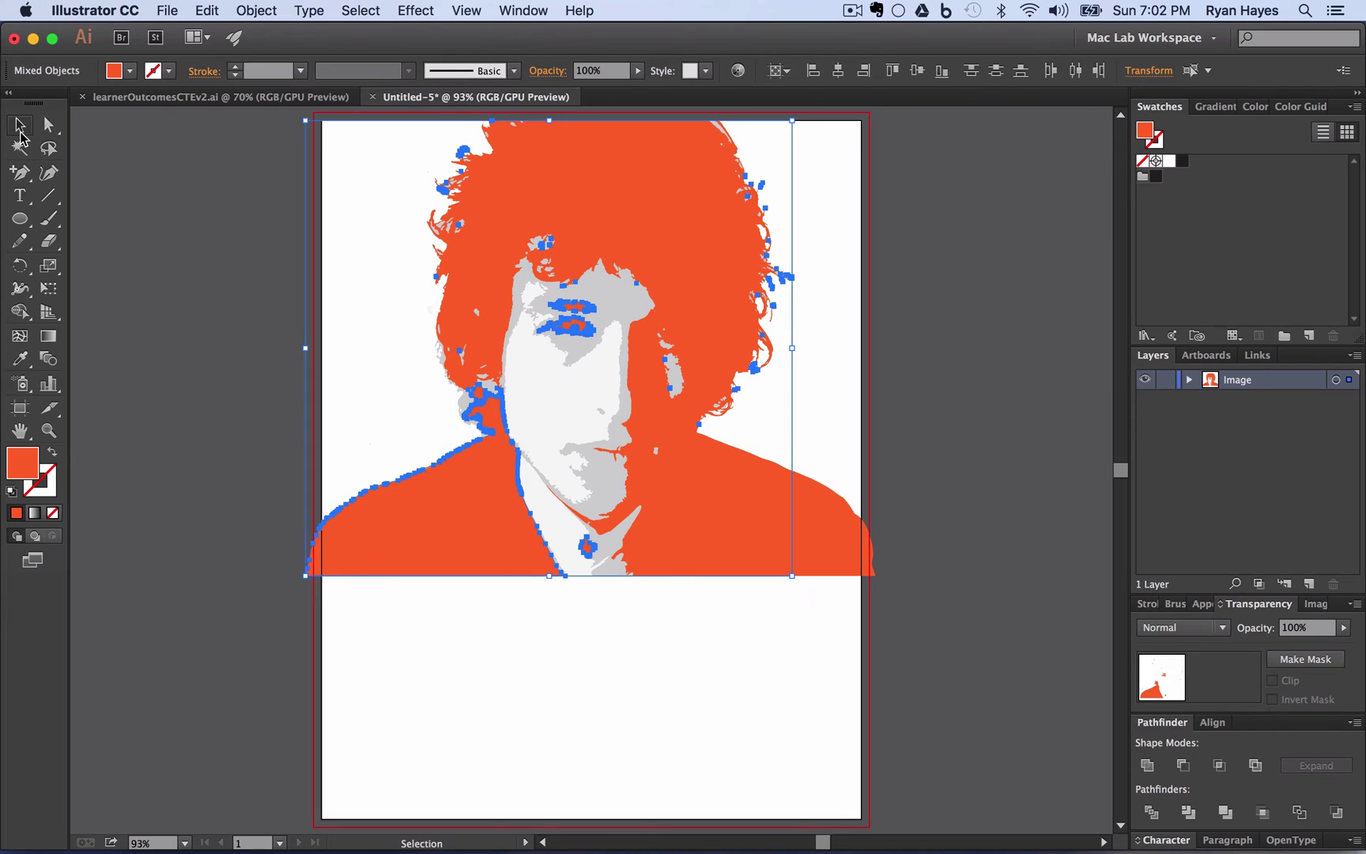
{"action": "left_click", "coordinate": [184, 229]}
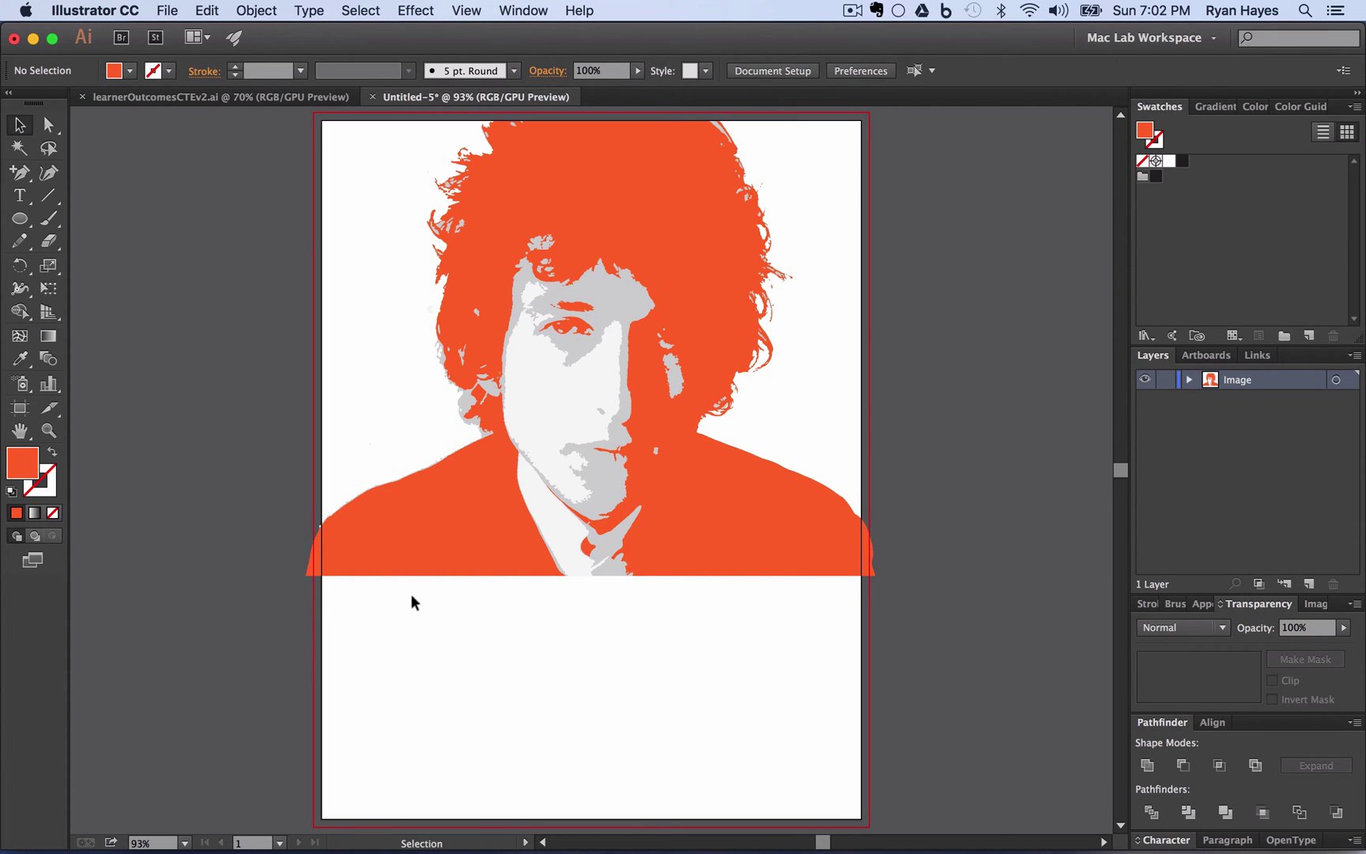
Select every grey shading shape by matching fill and recolour them golden yellow e8ba46
{"action": "left_click", "coordinate": [49, 132]}
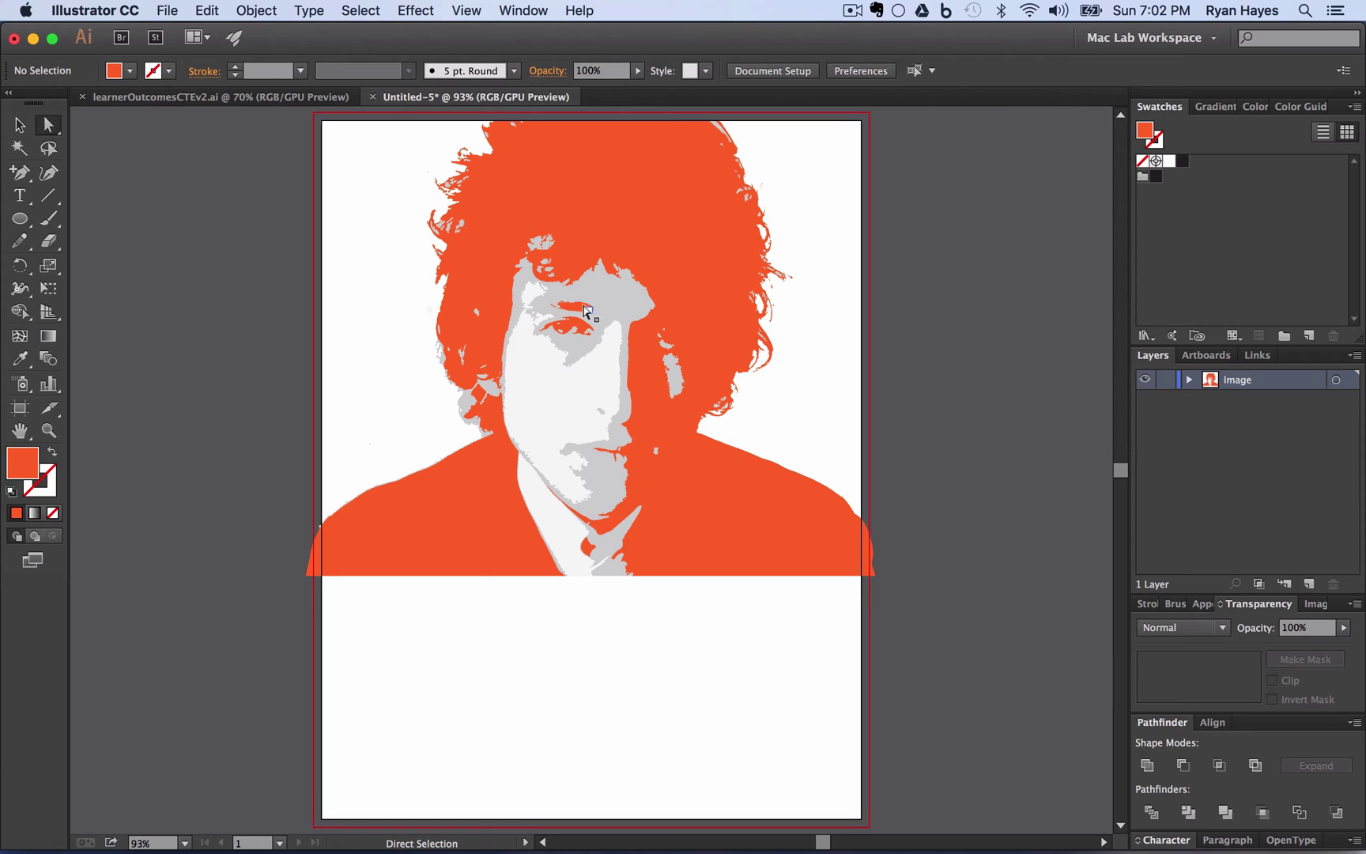
{"action": "left_click", "coordinate": [616, 306]}
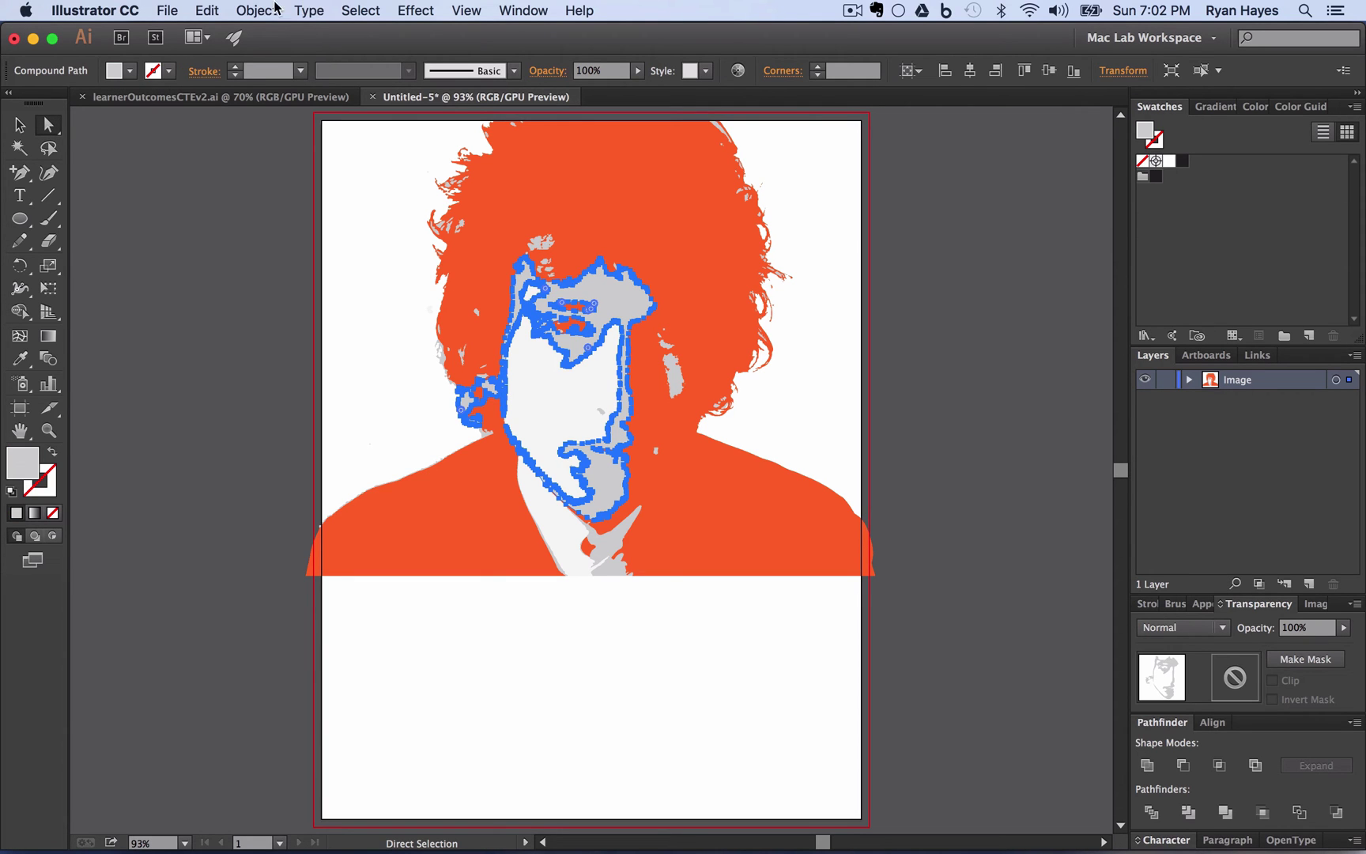
{"action": "left_click", "coordinate": [366, 10]}
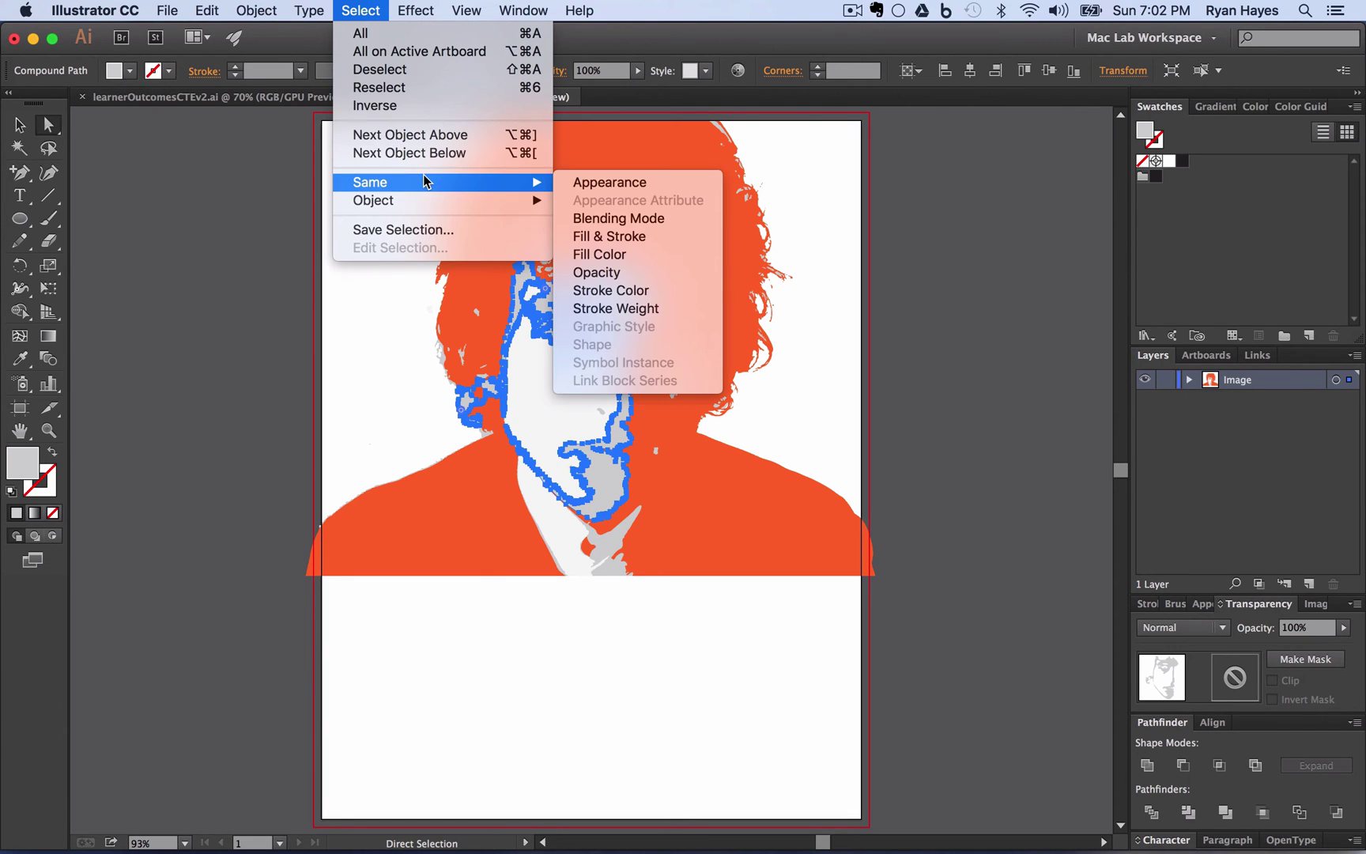
{"action": "left_click", "coordinate": [604, 254]}
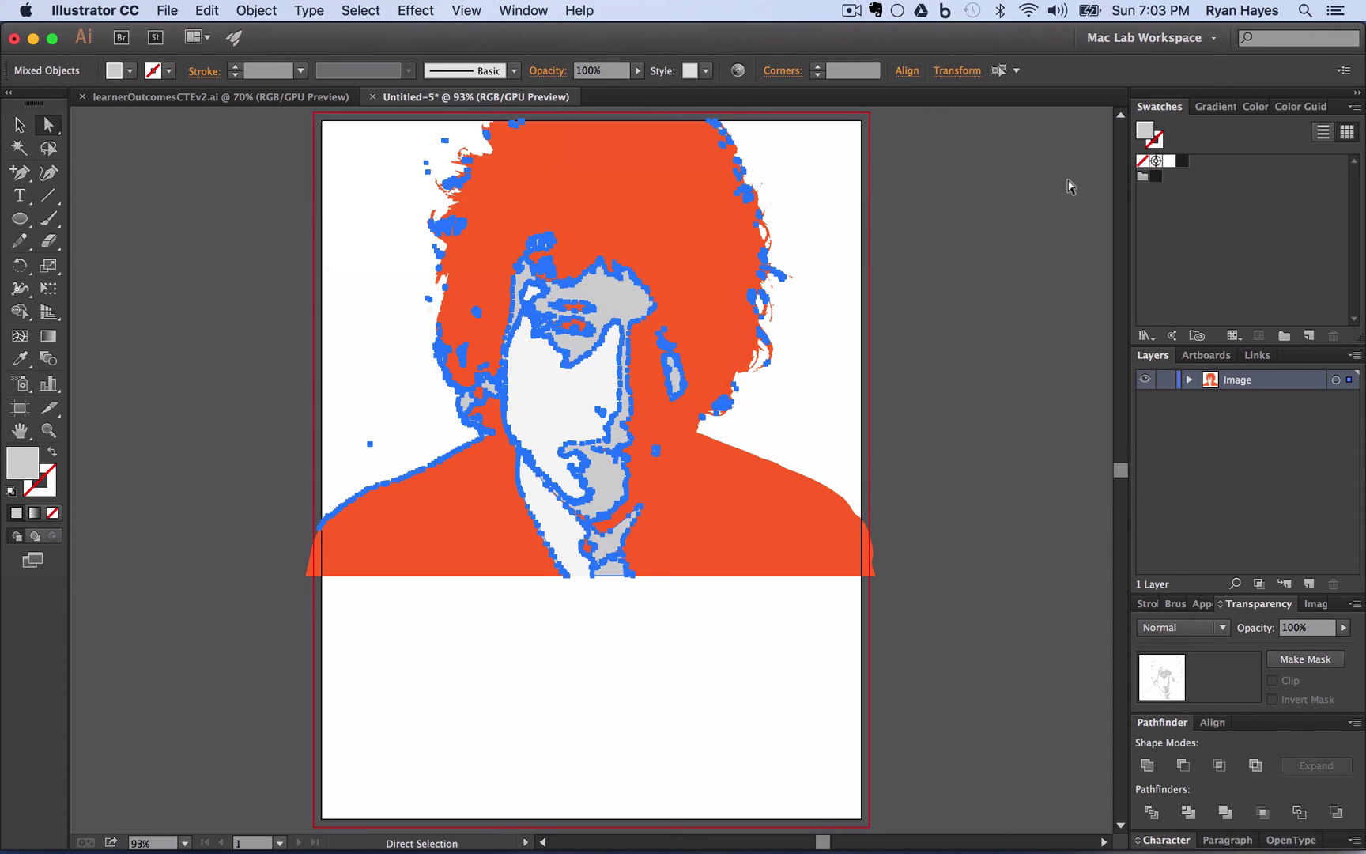
{"action": "double_click", "coordinate": [1146, 137]}
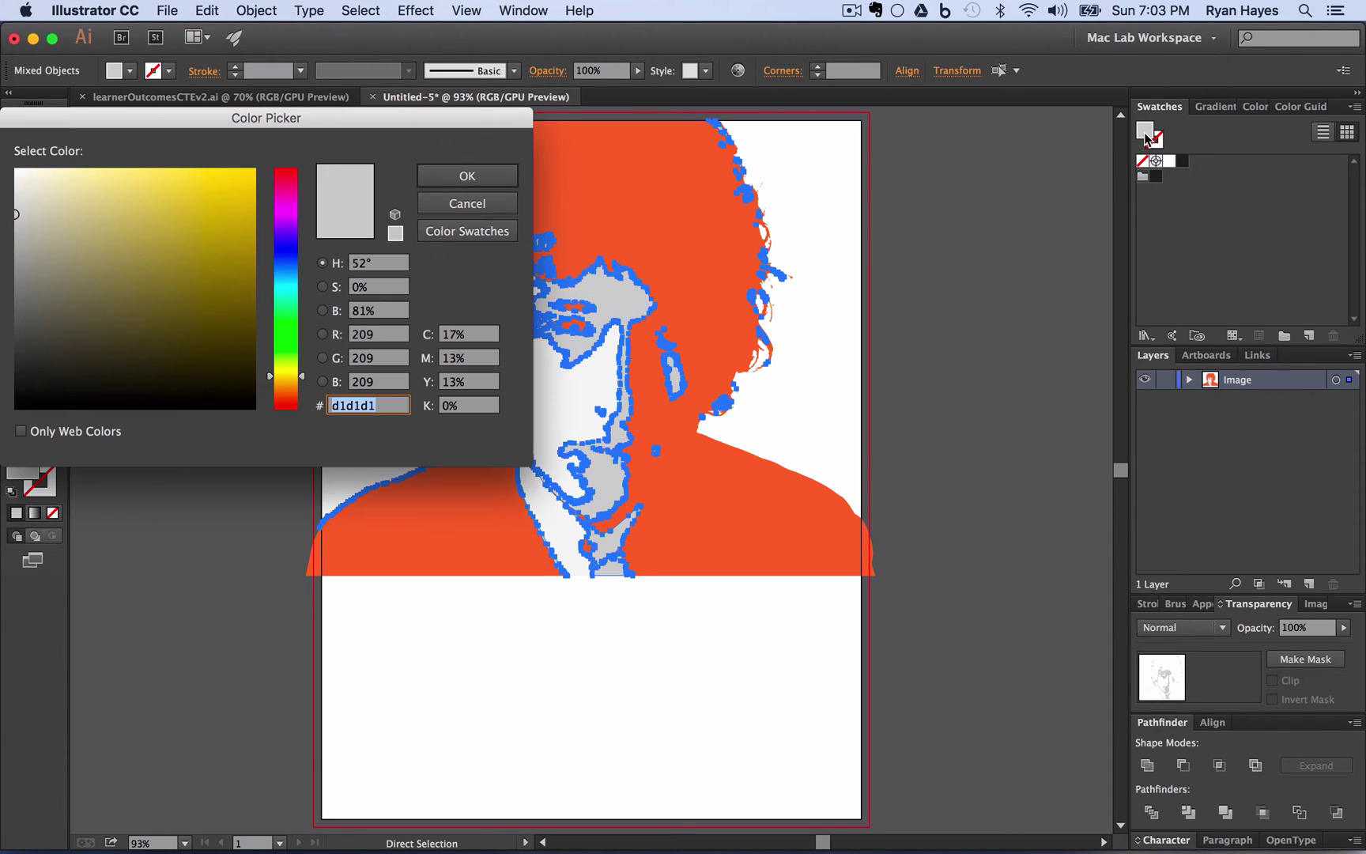
{"action": "left_click", "coordinate": [286, 381]}
{"action": "left_click", "coordinate": [184, 189]}
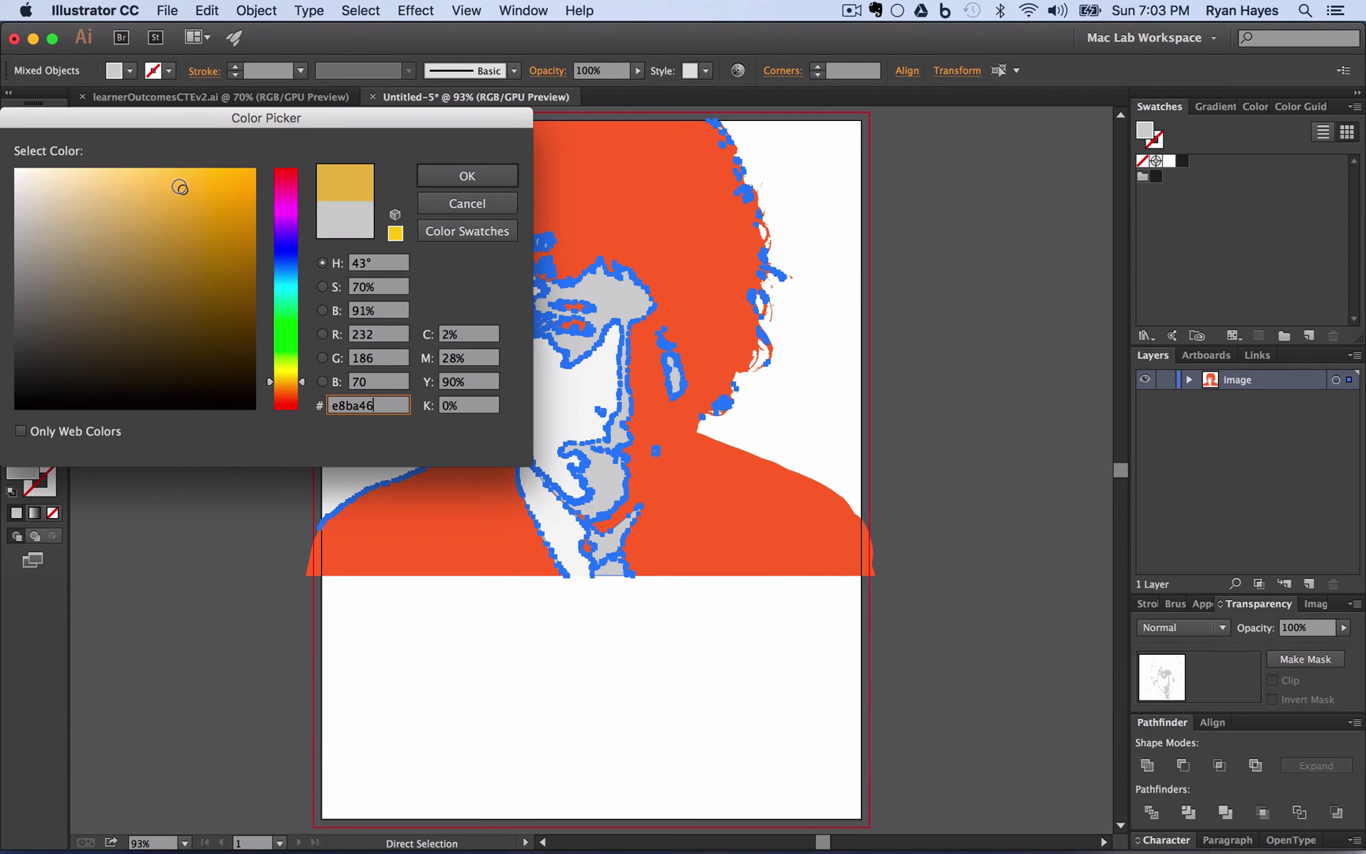
{"action": "left_click", "coordinate": [165, 183]}
{"action": "left_click", "coordinate": [467, 176]}
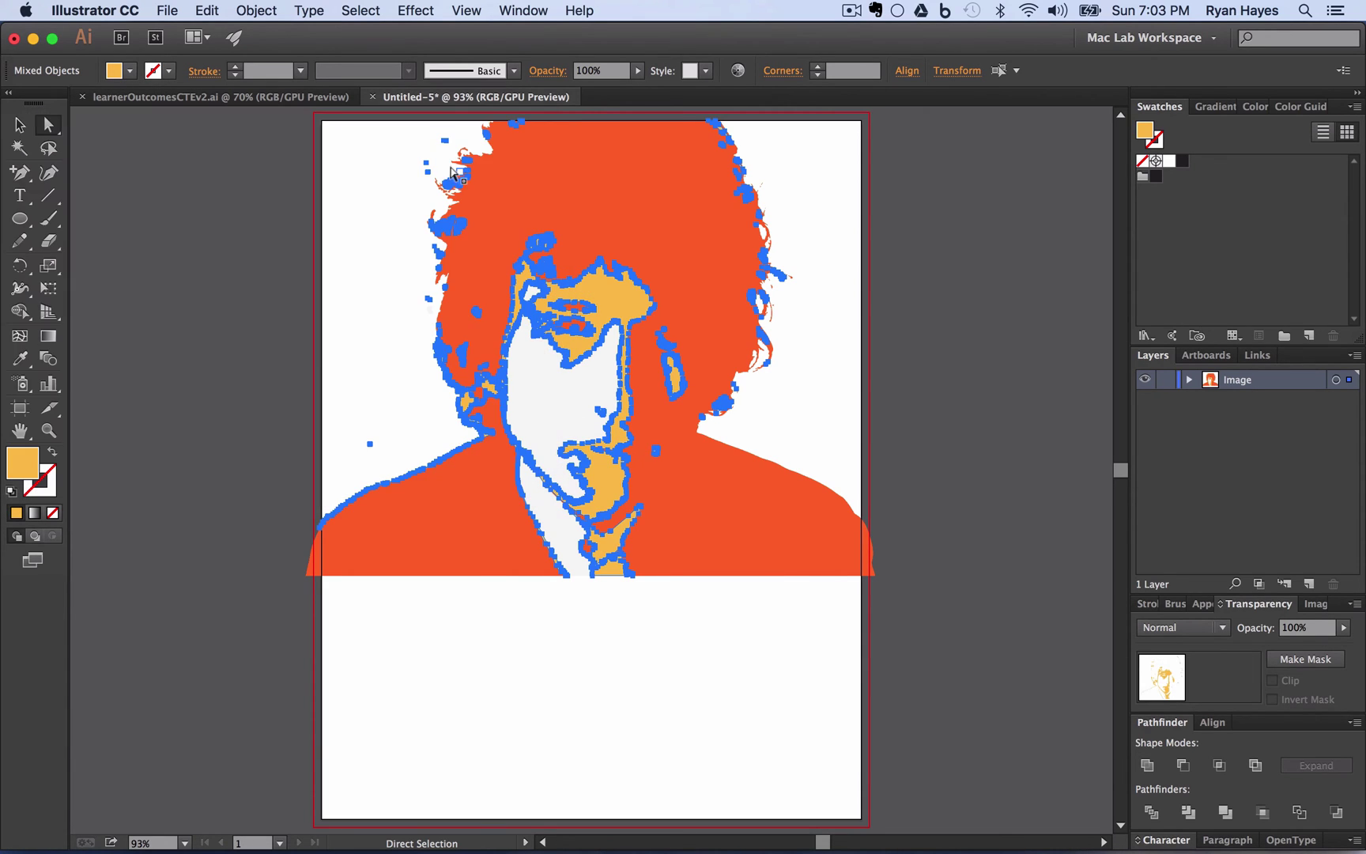
{"action": "left_click", "coordinate": [20, 125]}
{"action": "left_click", "coordinate": [161, 215]}
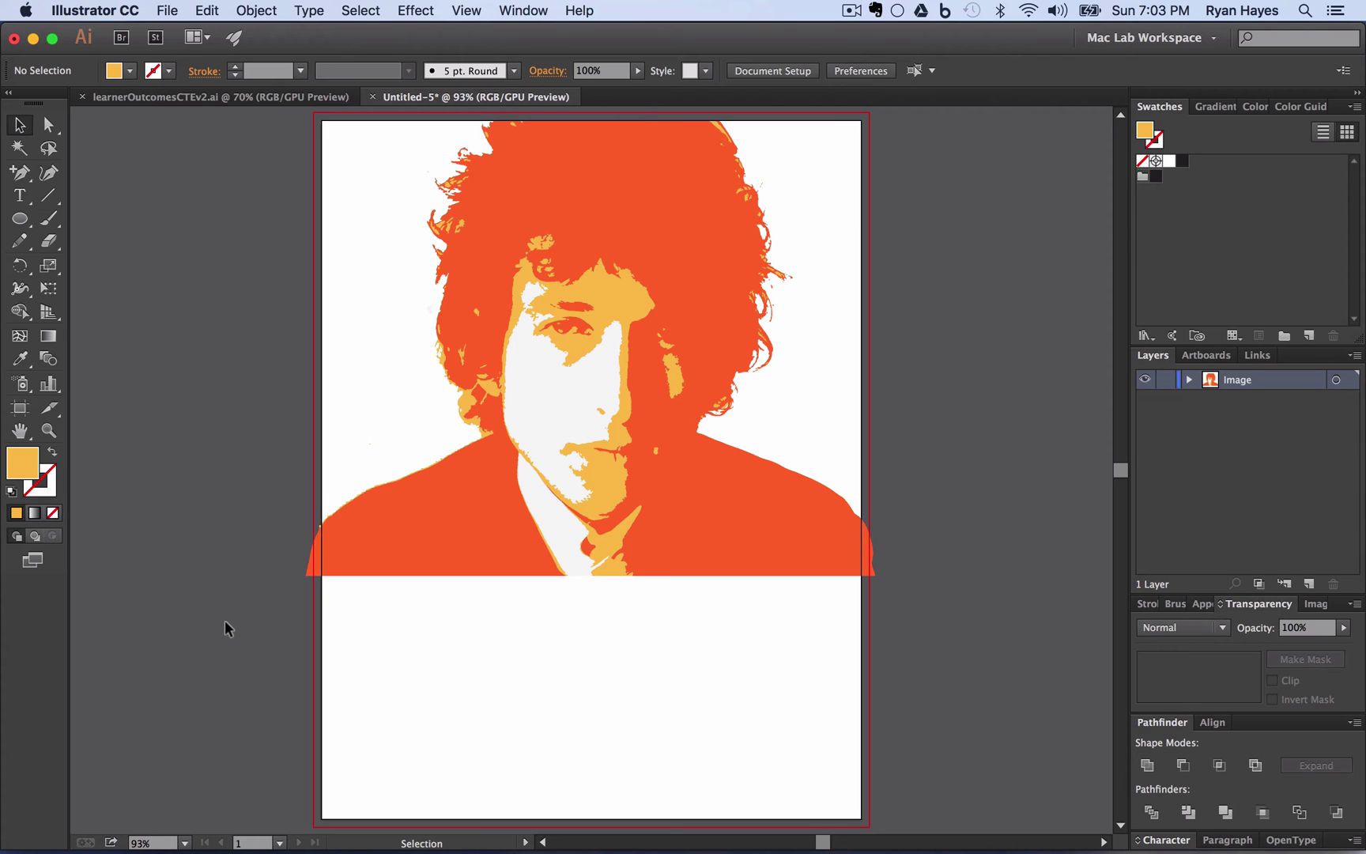
{"action": "left_click", "coordinate": [20, 195]}
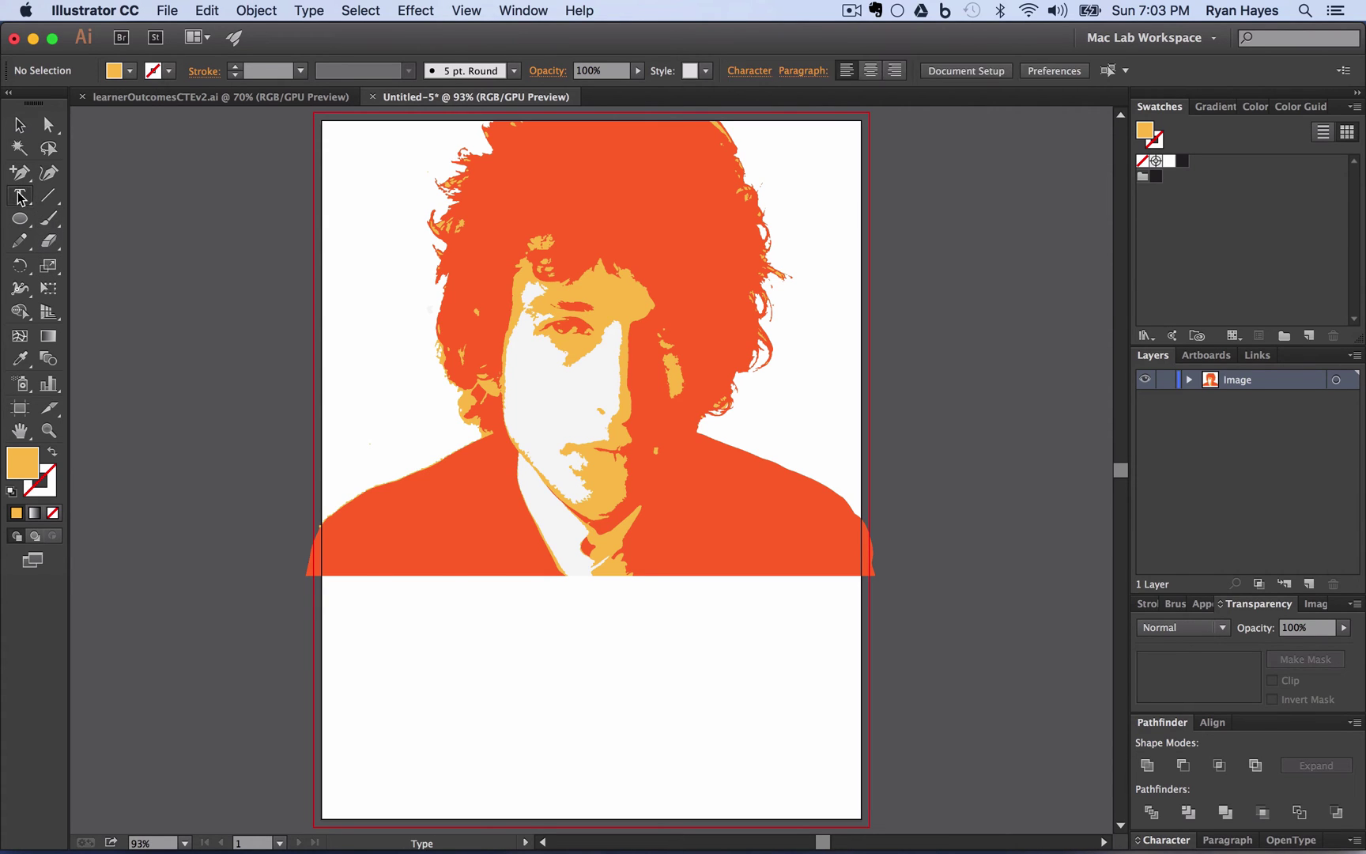
Type 'BOB' below the portrait in Hobo Std Medium and set it to 72 pt
{"action": "left_click", "coordinate": [375, 658]}
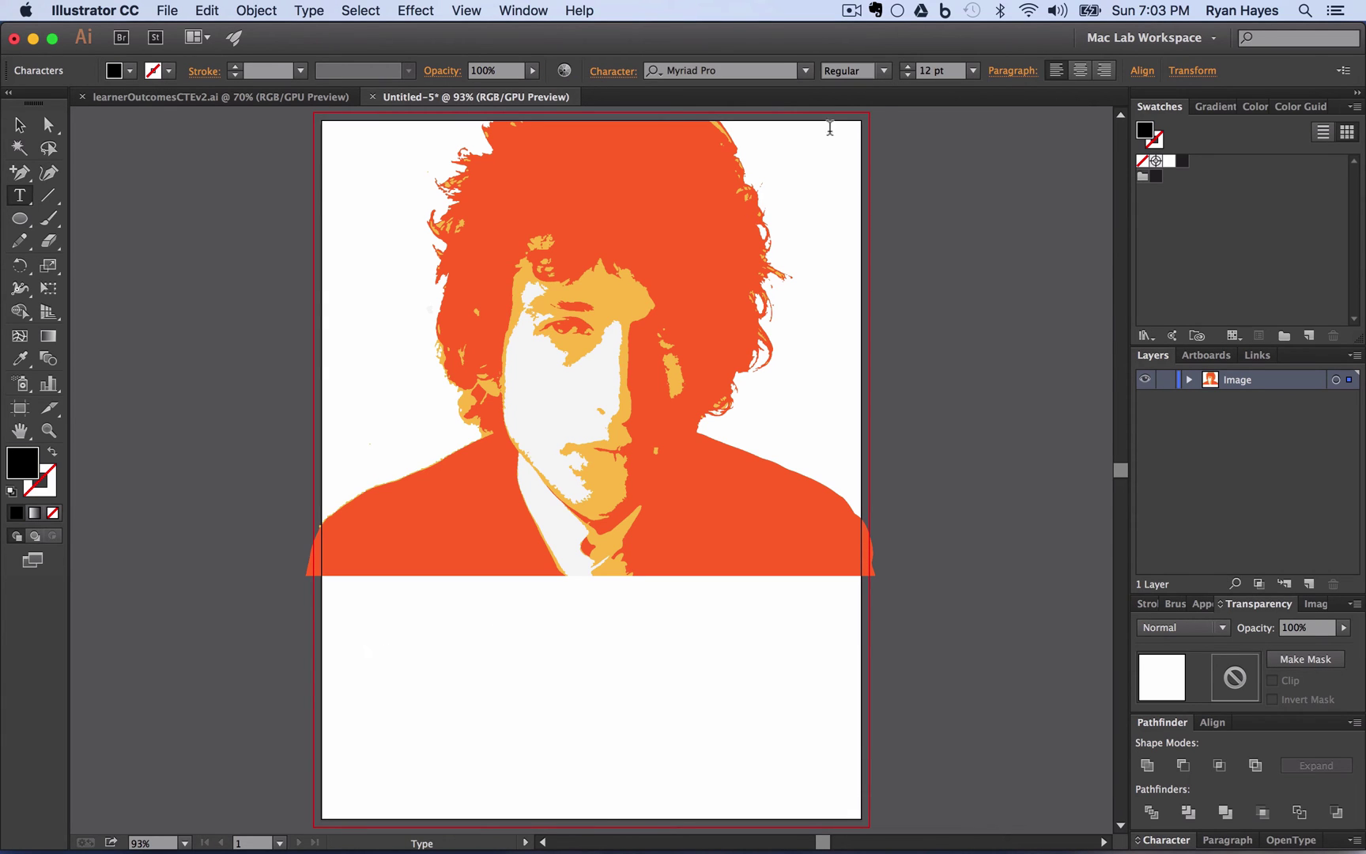
{"action": "left_click", "coordinate": [807, 69]}
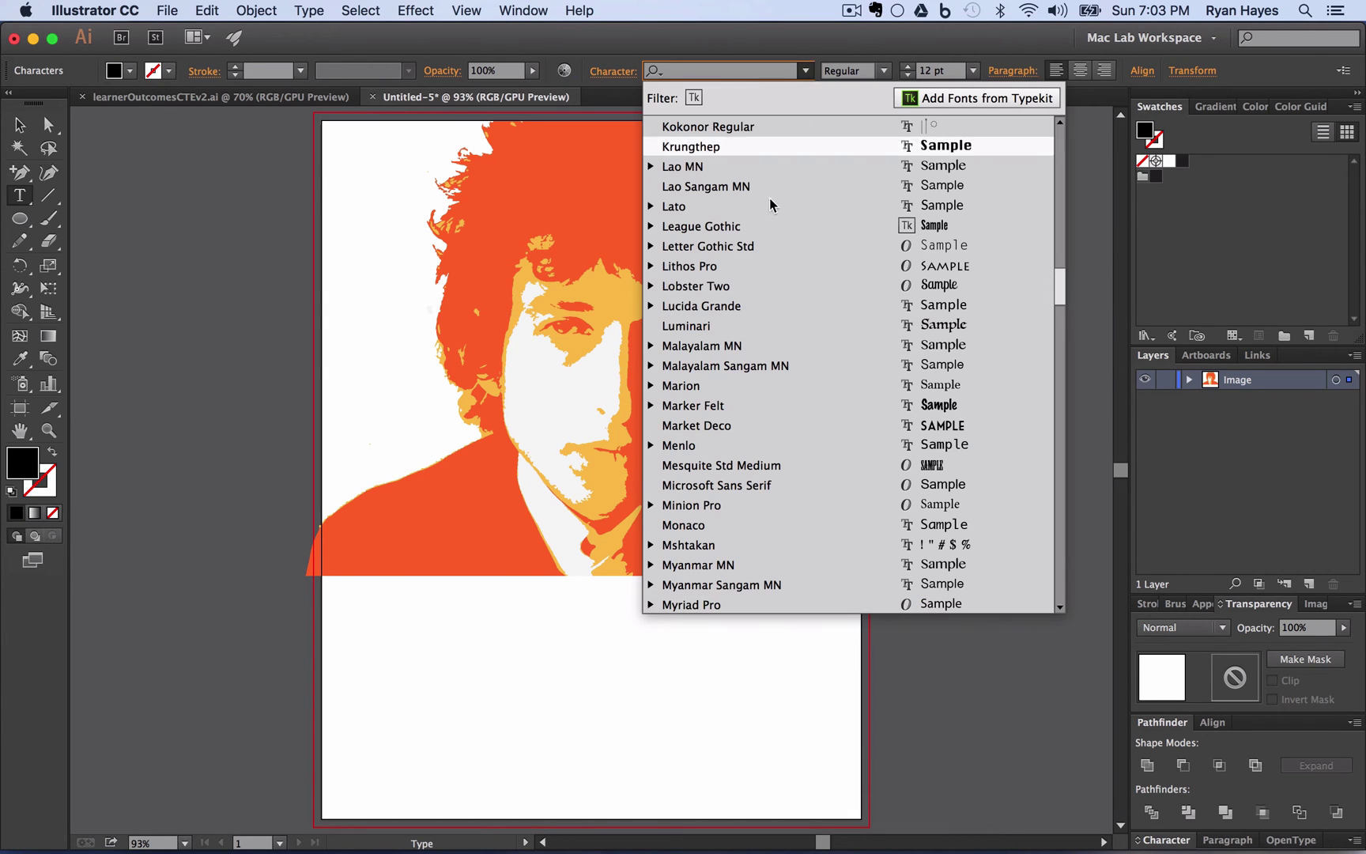
{"action": "scroll", "coordinate": [753, 265], "scroll_direction": "up", "scroll_amount": 5}
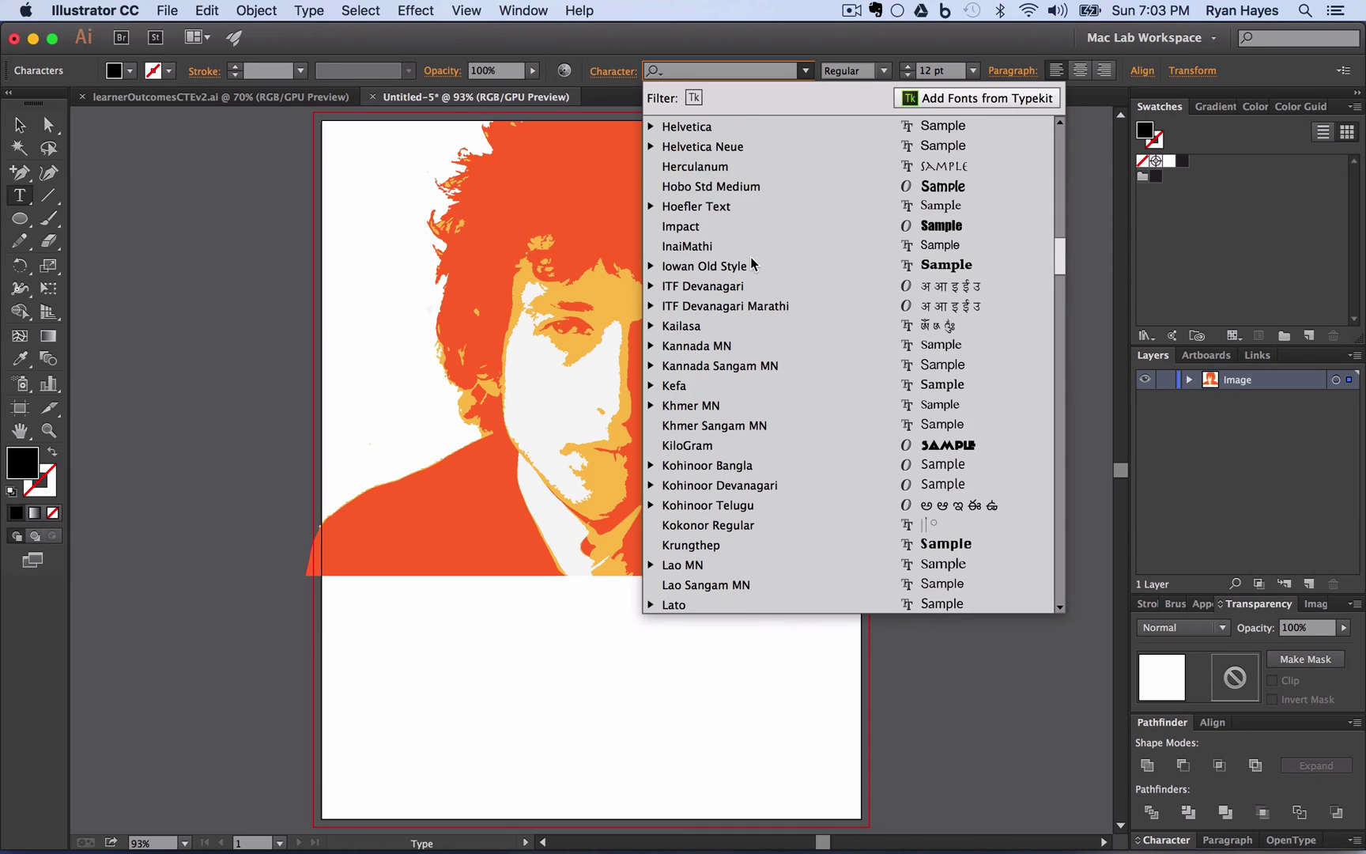
{"action": "left_click", "coordinate": [729, 187]}
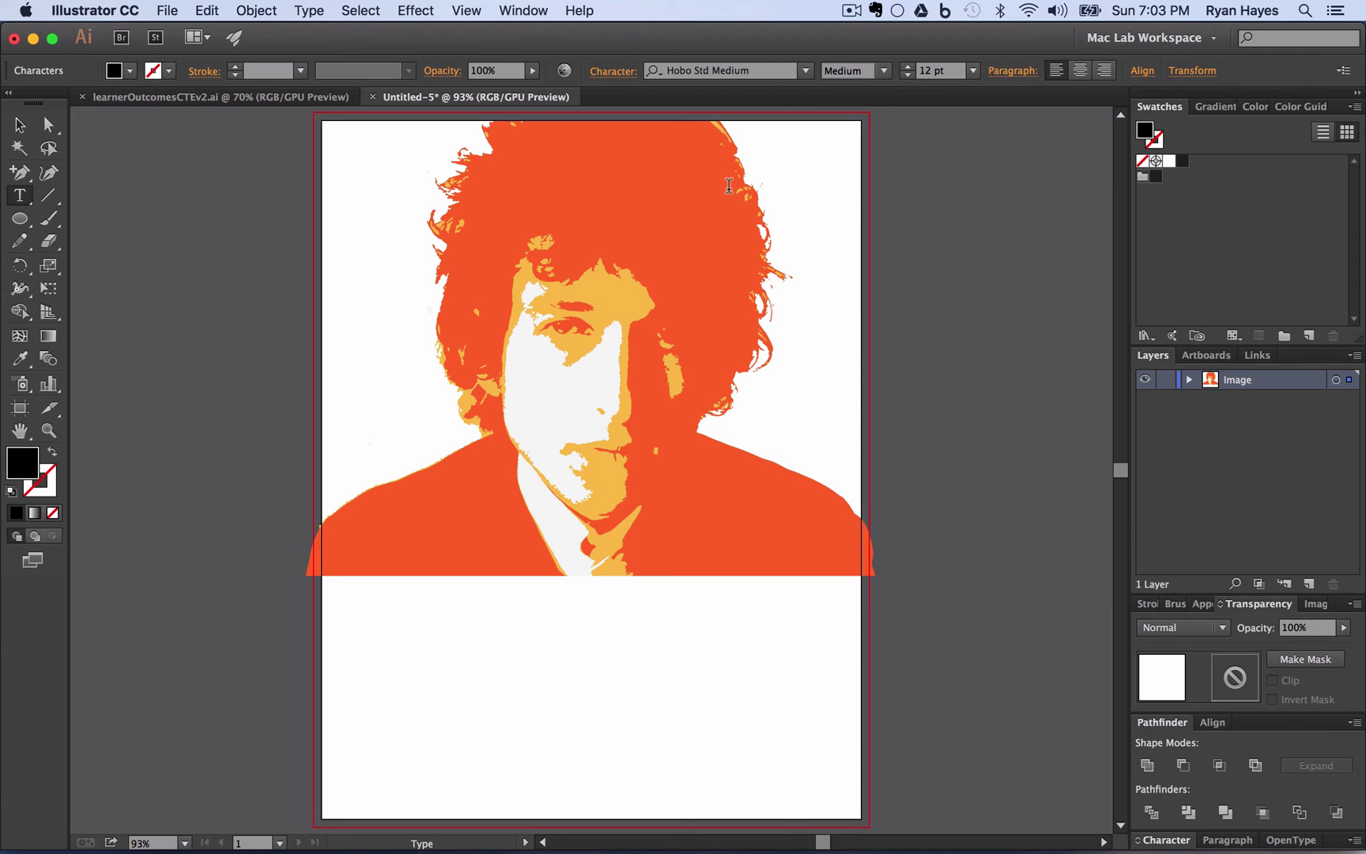
{"action": "type", "text": "BOB"}
{"action": "double_click", "coordinate": [371, 647]}
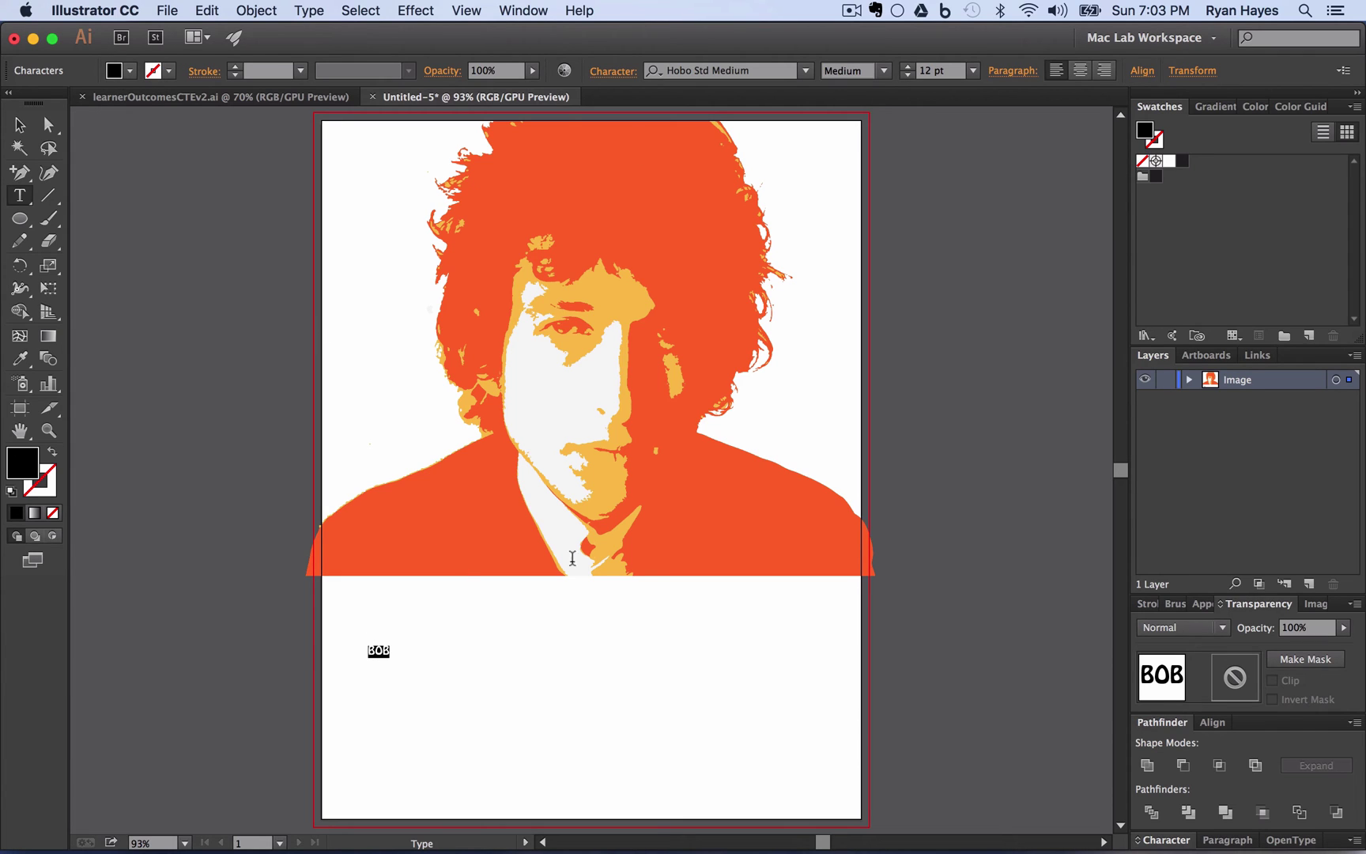
{"action": "left_click", "coordinate": [974, 71]}
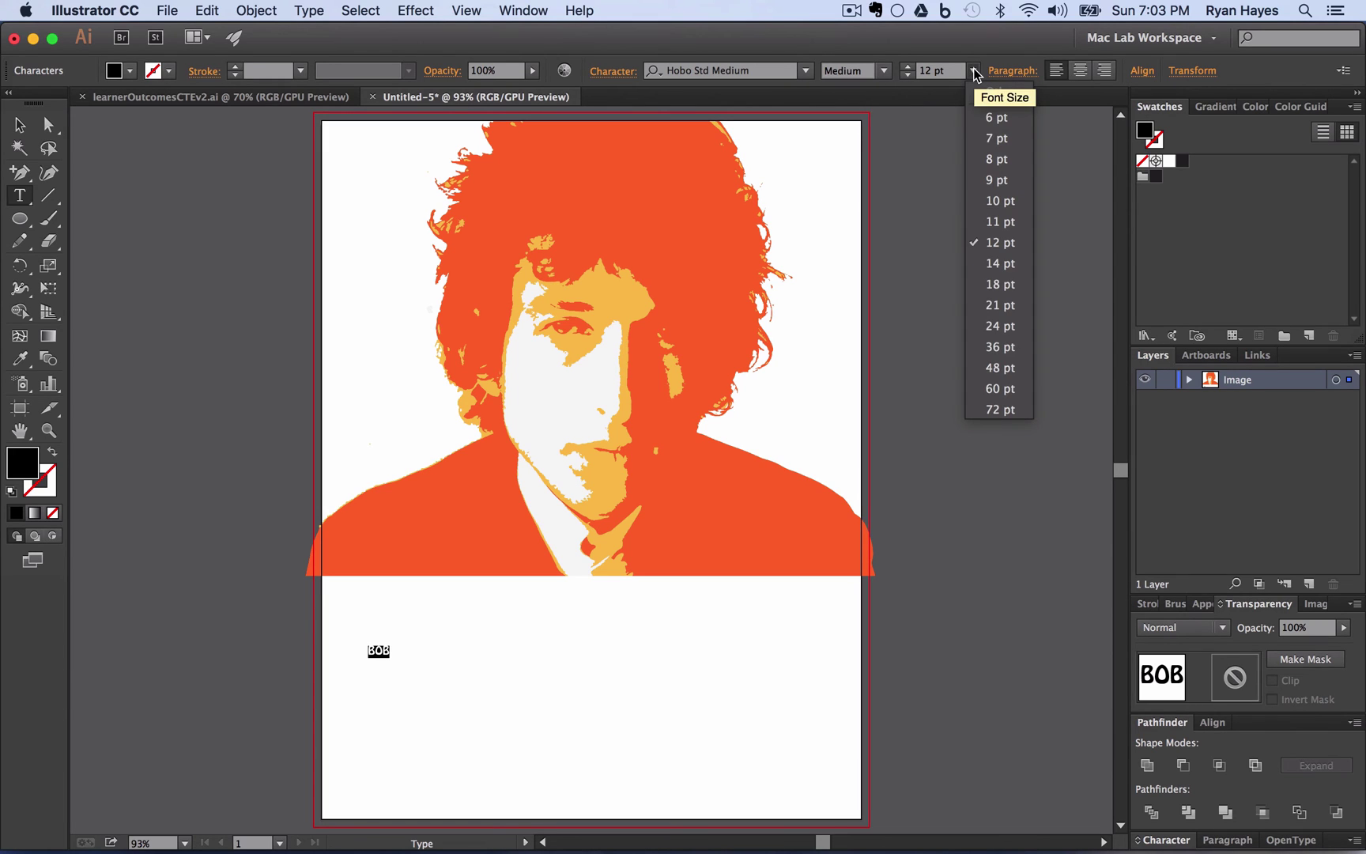
{"action": "left_click", "coordinate": [1003, 409]}
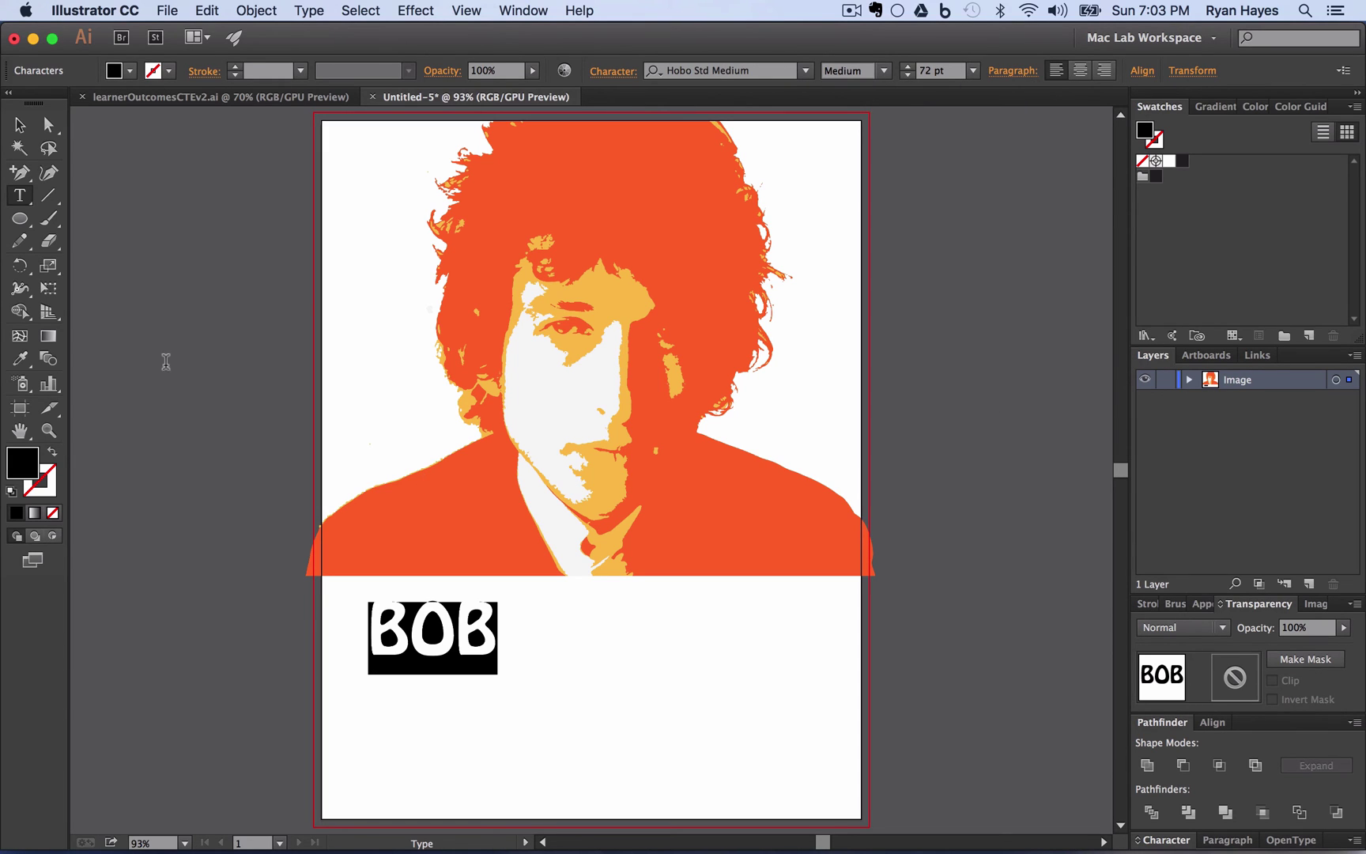
{"action": "left_click", "coordinate": [20, 125]}
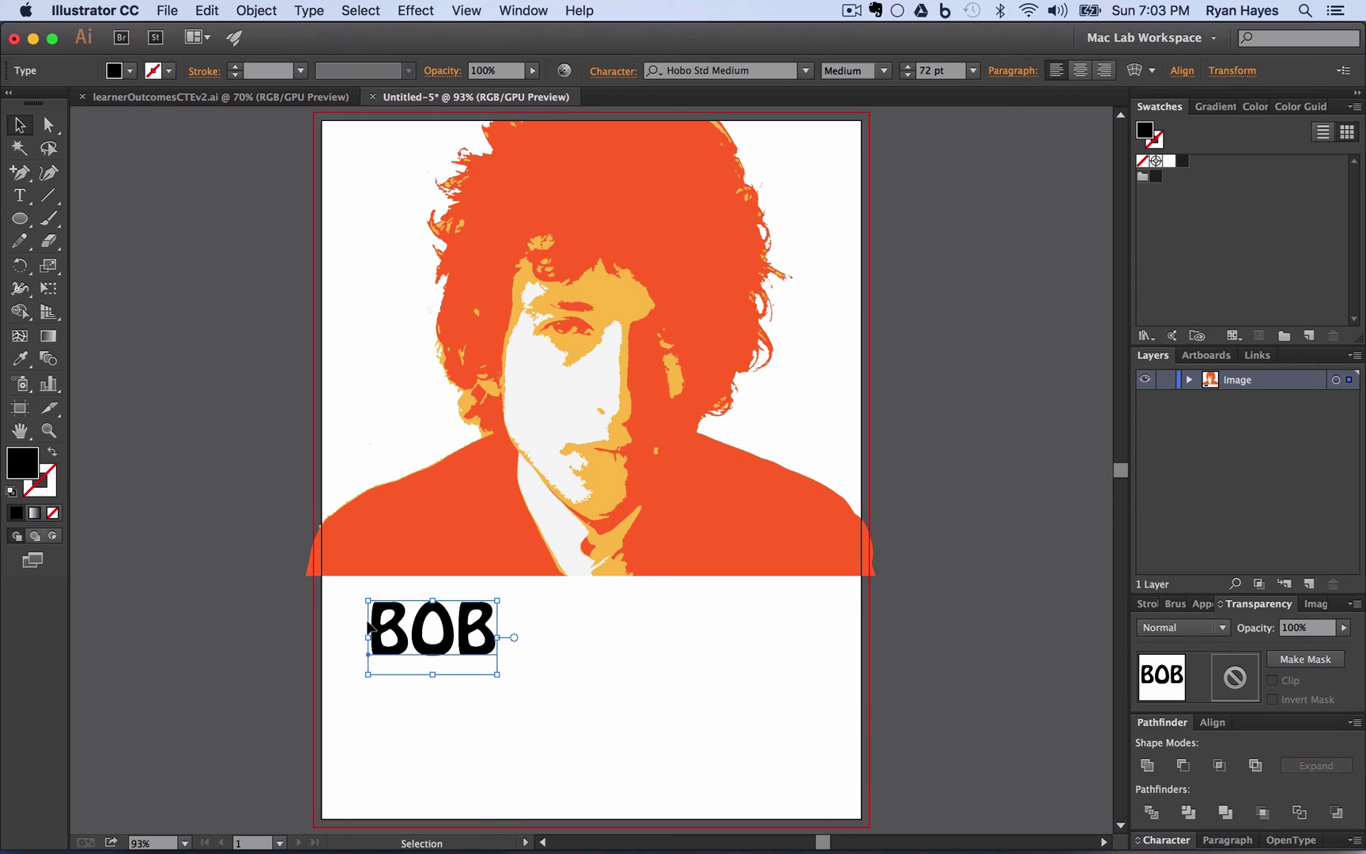
Move BOB onto the left shoulder and apply a 1-row, 3-column Make with Mesh envelope
{"action": "left_click_drag", "start_coordinate": [388, 629], "coordinate": [386, 535]}
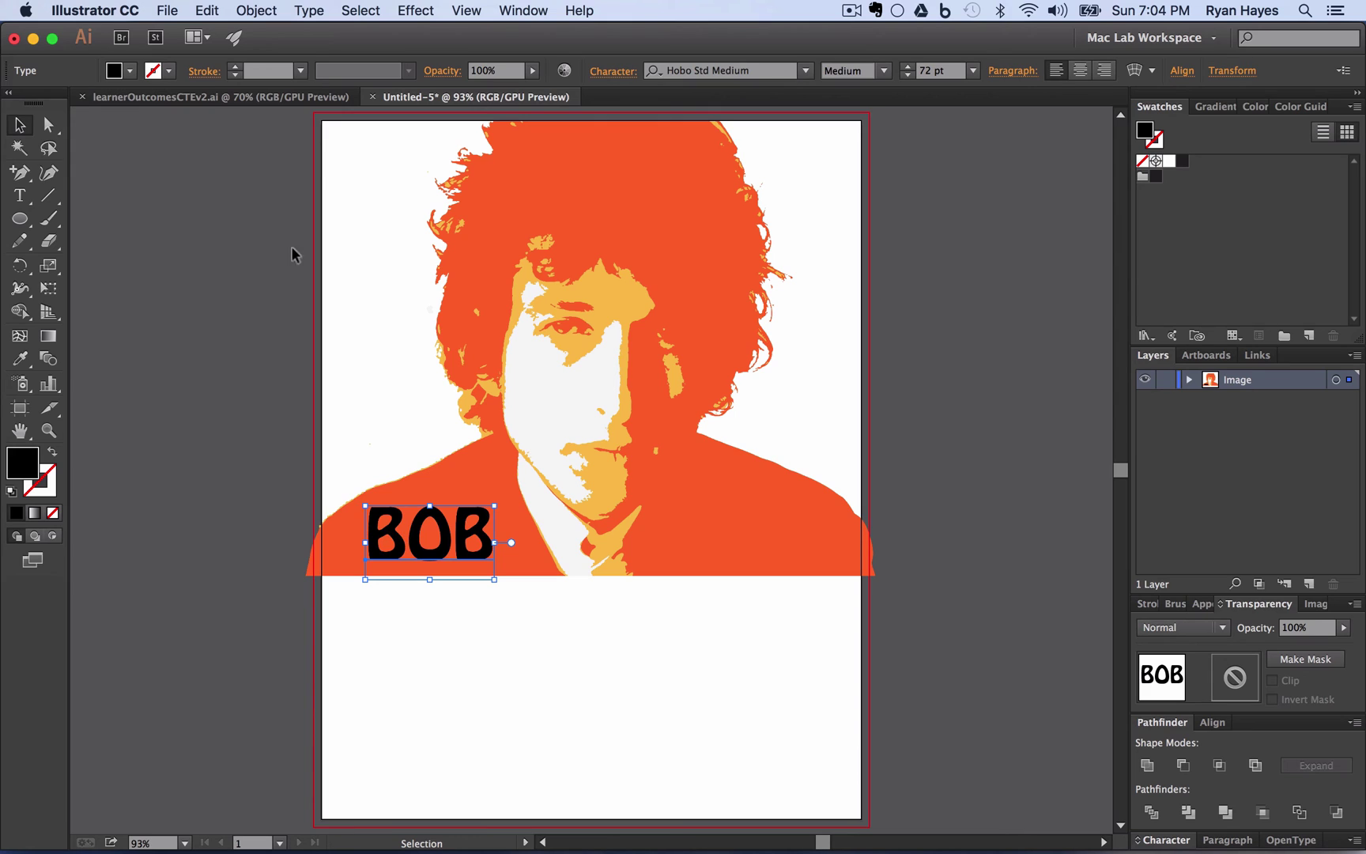
{"action": "left_click", "coordinate": [257, 10]}
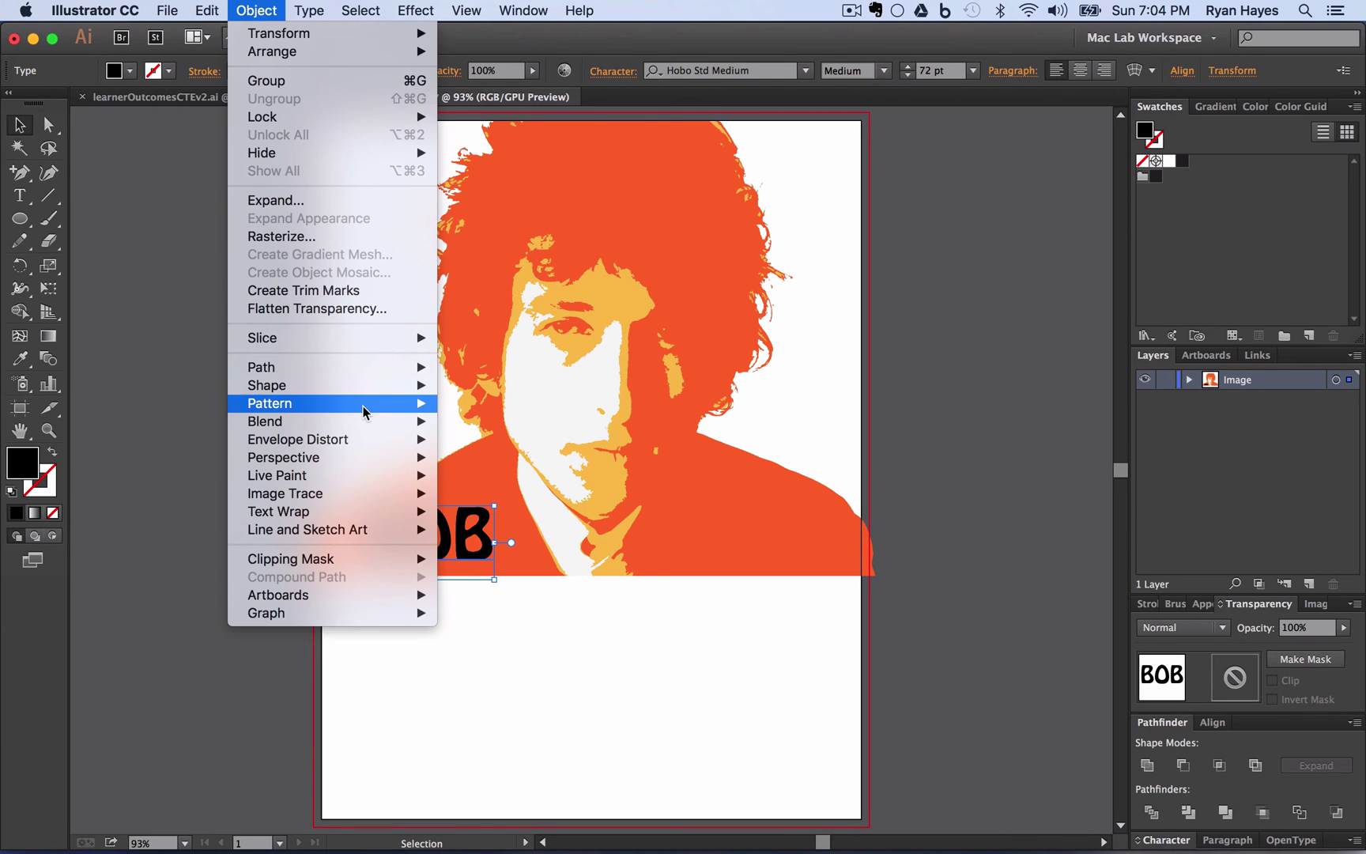
{"action": "mouse_move", "coordinate": [351, 439]}
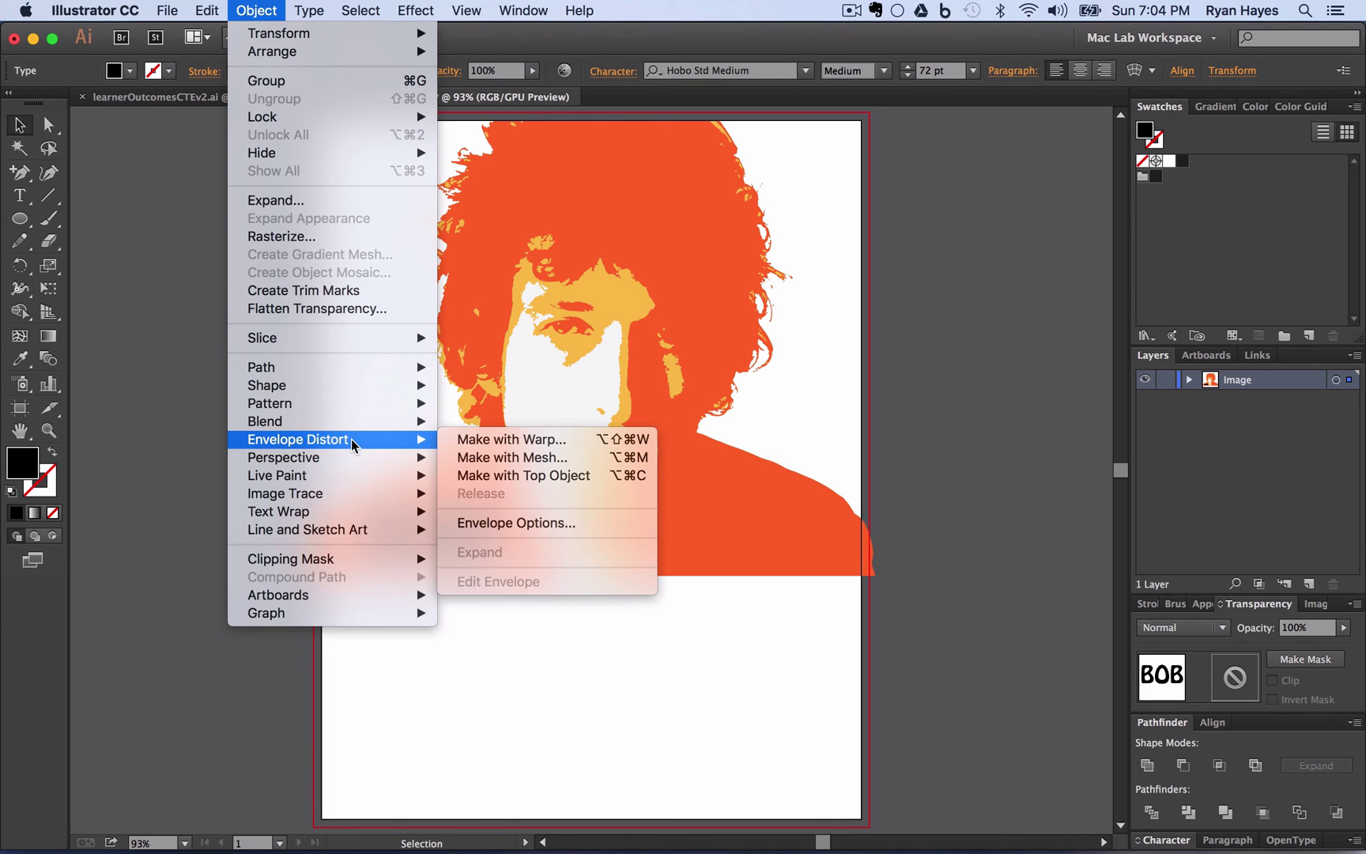
{"action": "left_click", "coordinate": [537, 464]}
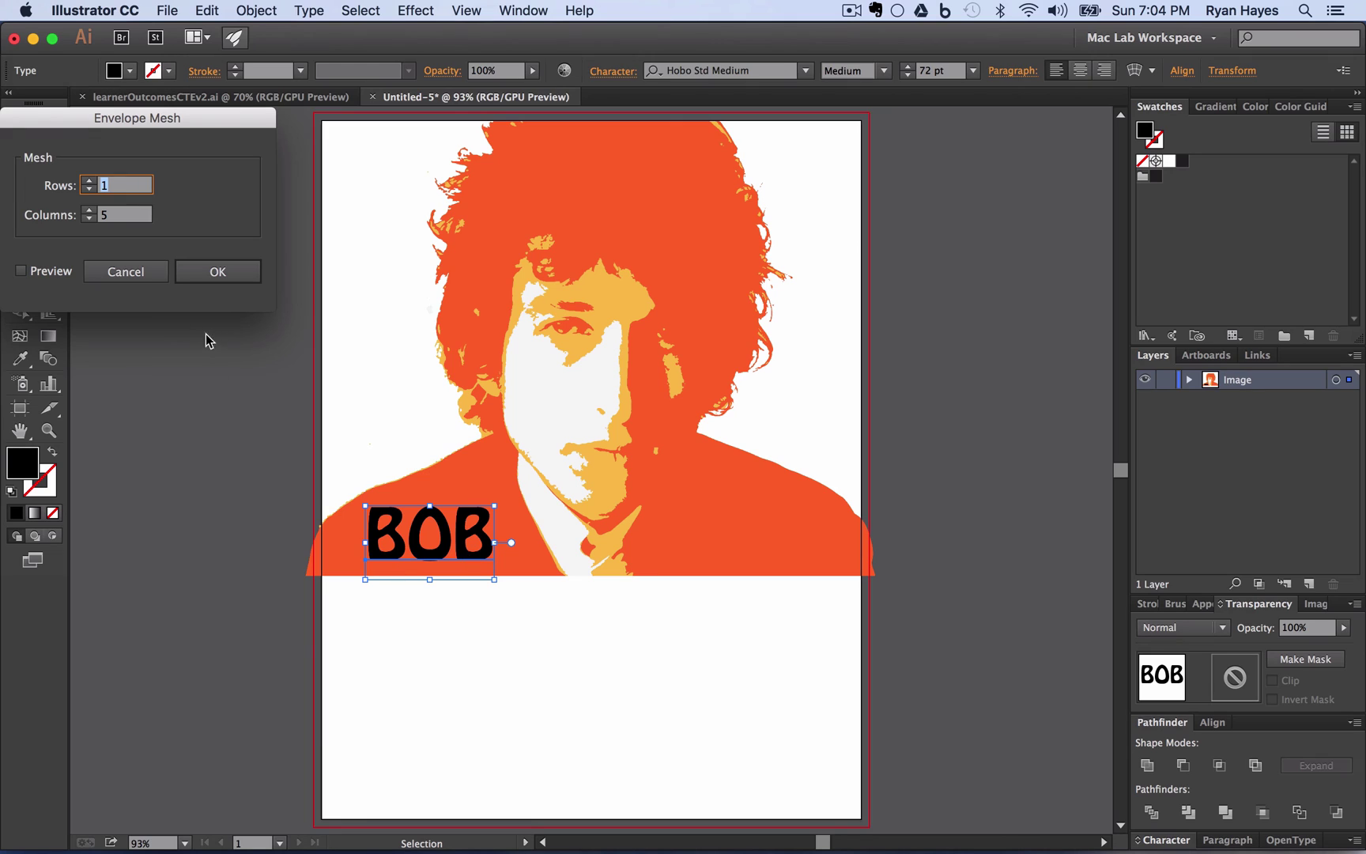
{"action": "left_click", "coordinate": [91, 217]}
{"action": "left_click", "coordinate": [89, 211]}
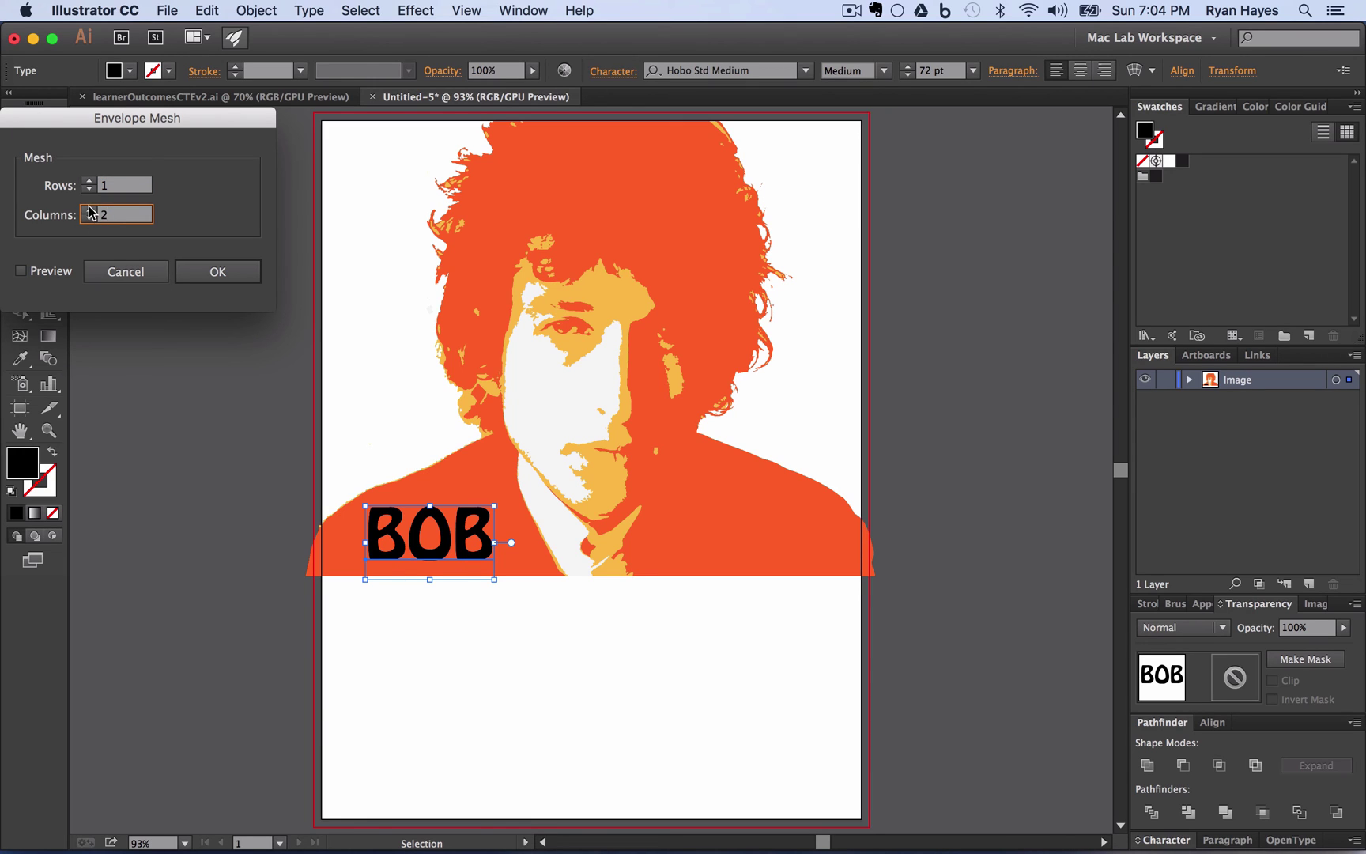
{"action": "left_click", "coordinate": [220, 274]}
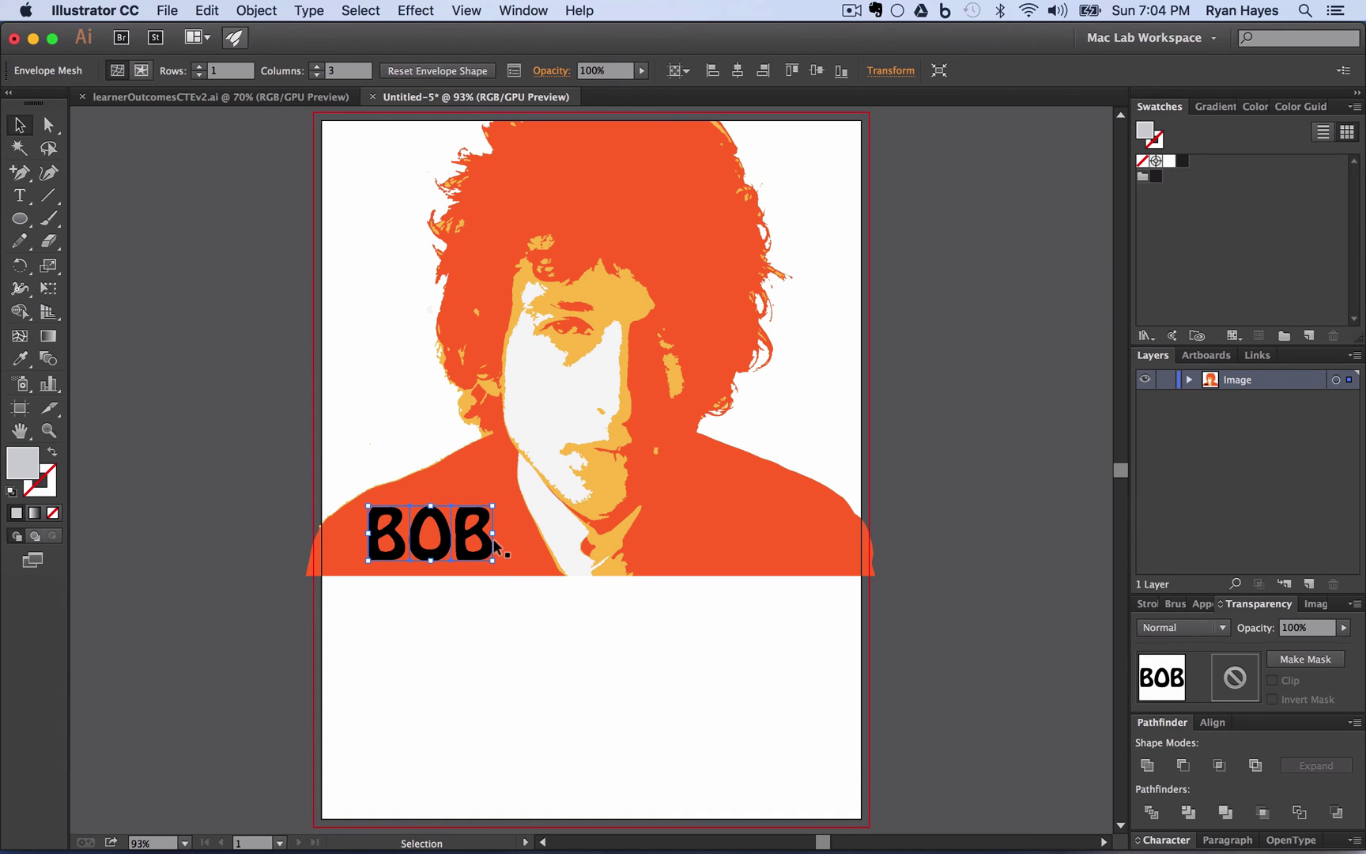
Pull the first B's mesh corner up and stretch the last B's corners outward
{"action": "left_click", "coordinate": [48, 124]}
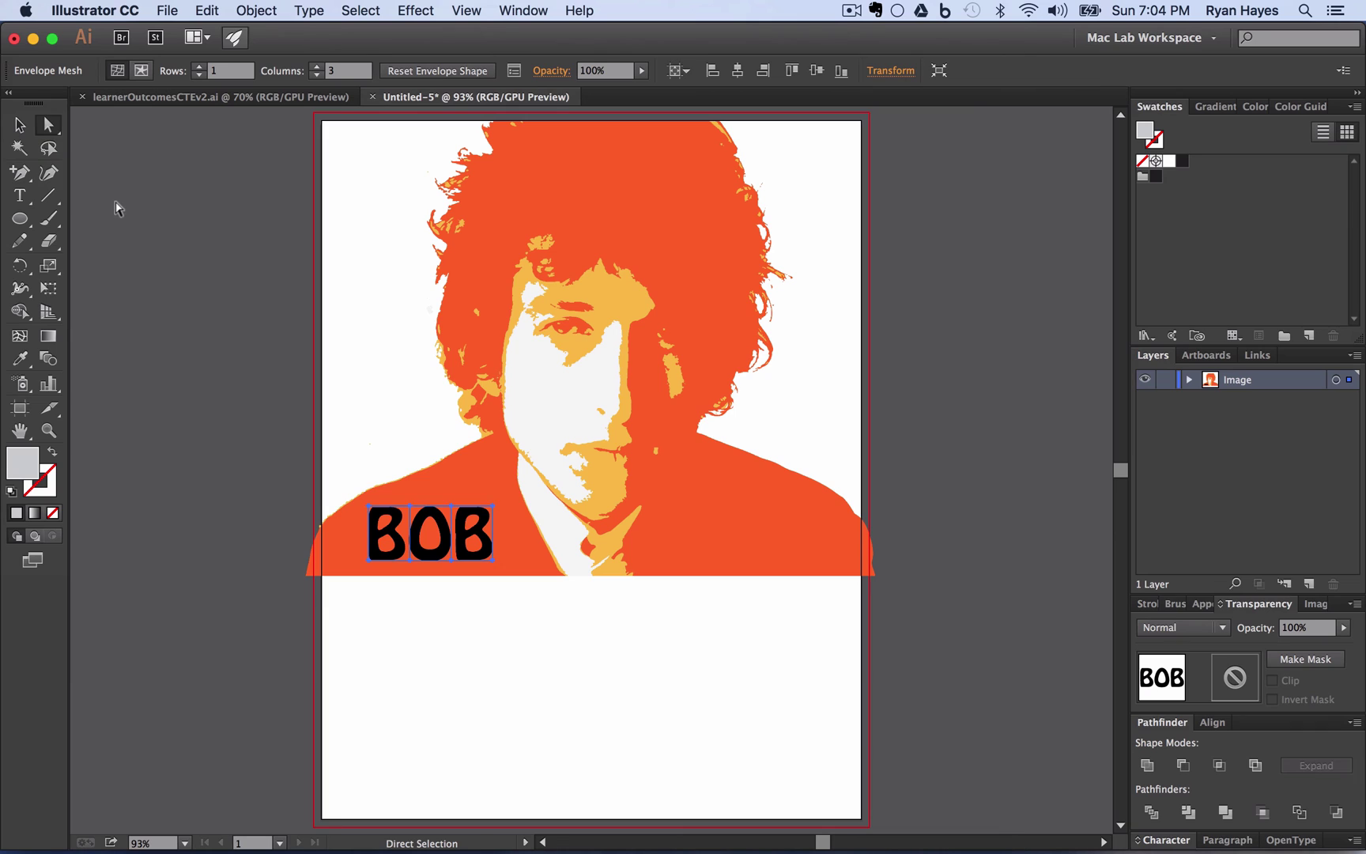
{"action": "left_click_drag", "start_coordinate": [370, 505], "coordinate": [474, 448]}
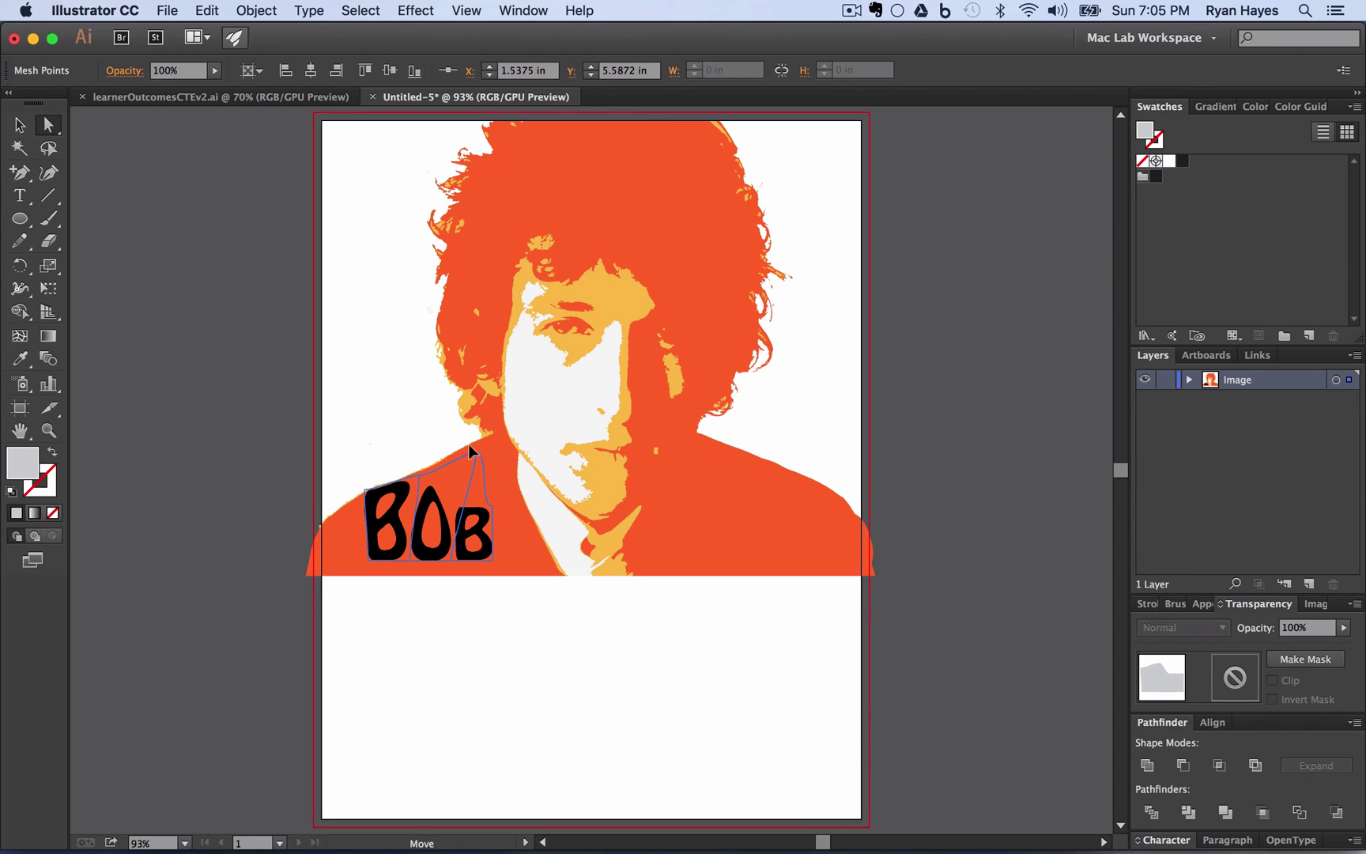
{"action": "mouse_move", "coordinate": [487, 506]}
{"action": "left_mouse_down"}
{"action": "mouse_move", "coordinate": [506, 477]}
{"action": "mouse_move", "coordinate": [512, 498]}
{"action": "left_mouse_up"}
{"action": "left_click", "coordinate": [491, 558]}
{"action": "left_click_drag", "start_coordinate": [490, 554], "coordinate": [531, 566]}
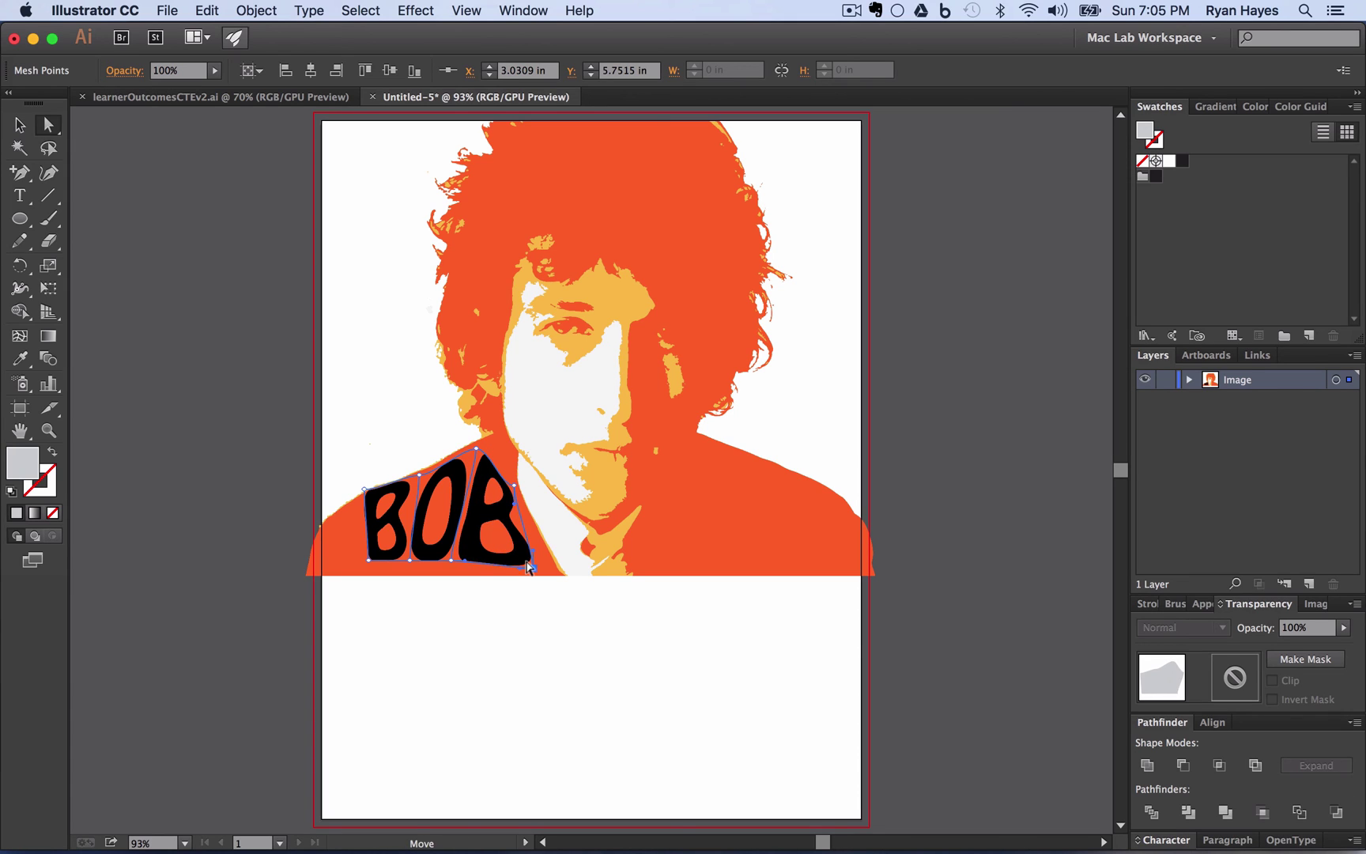
Fine-tune BOB's middle, bottom-right and top mesh points, then check and reselect the lettering
{"action": "left_click", "coordinate": [445, 556]}
{"action": "left_click_drag", "start_coordinate": [443, 570], "coordinate": [353, 569]}
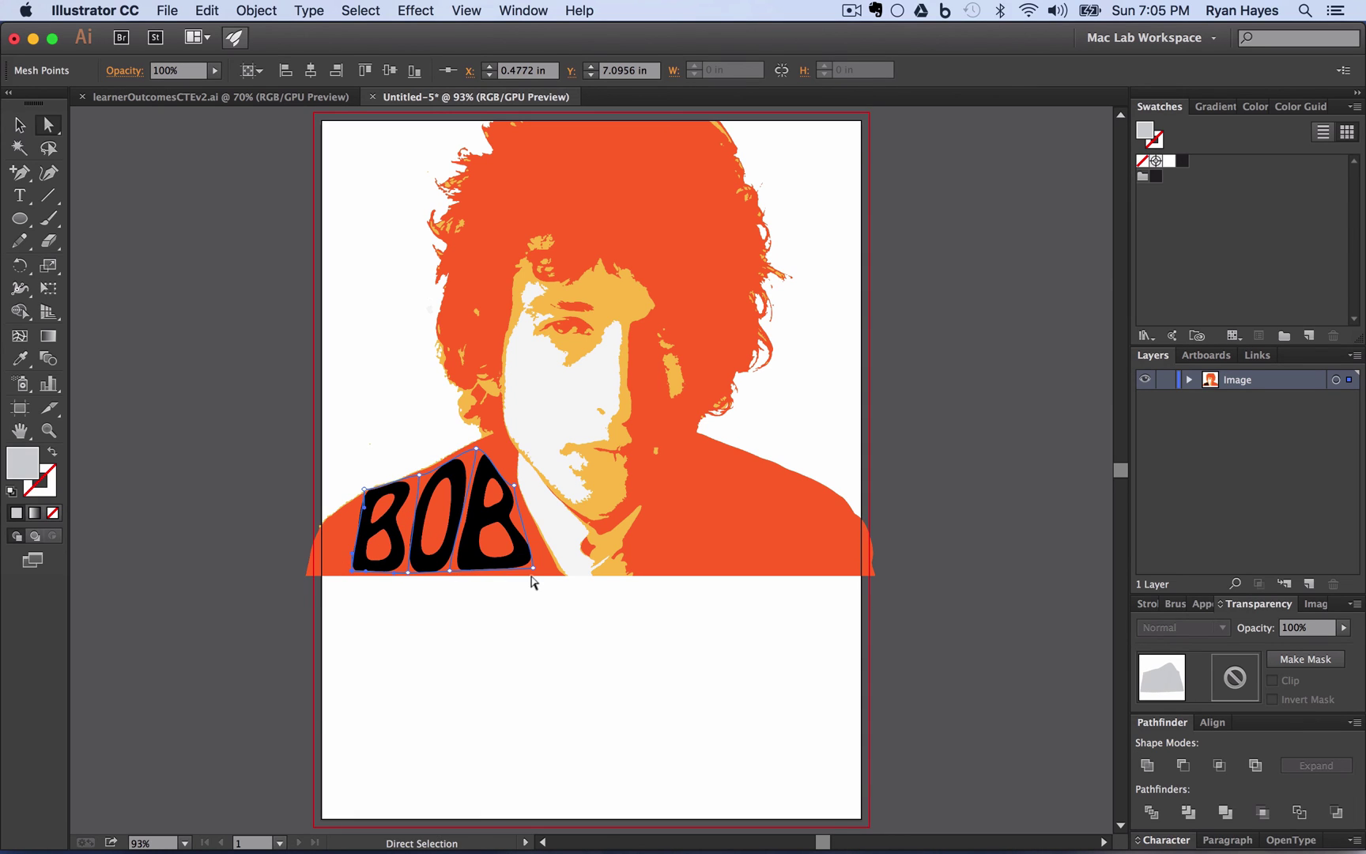
{"action": "left_click_drag", "start_coordinate": [533, 569], "coordinate": [538, 570]}
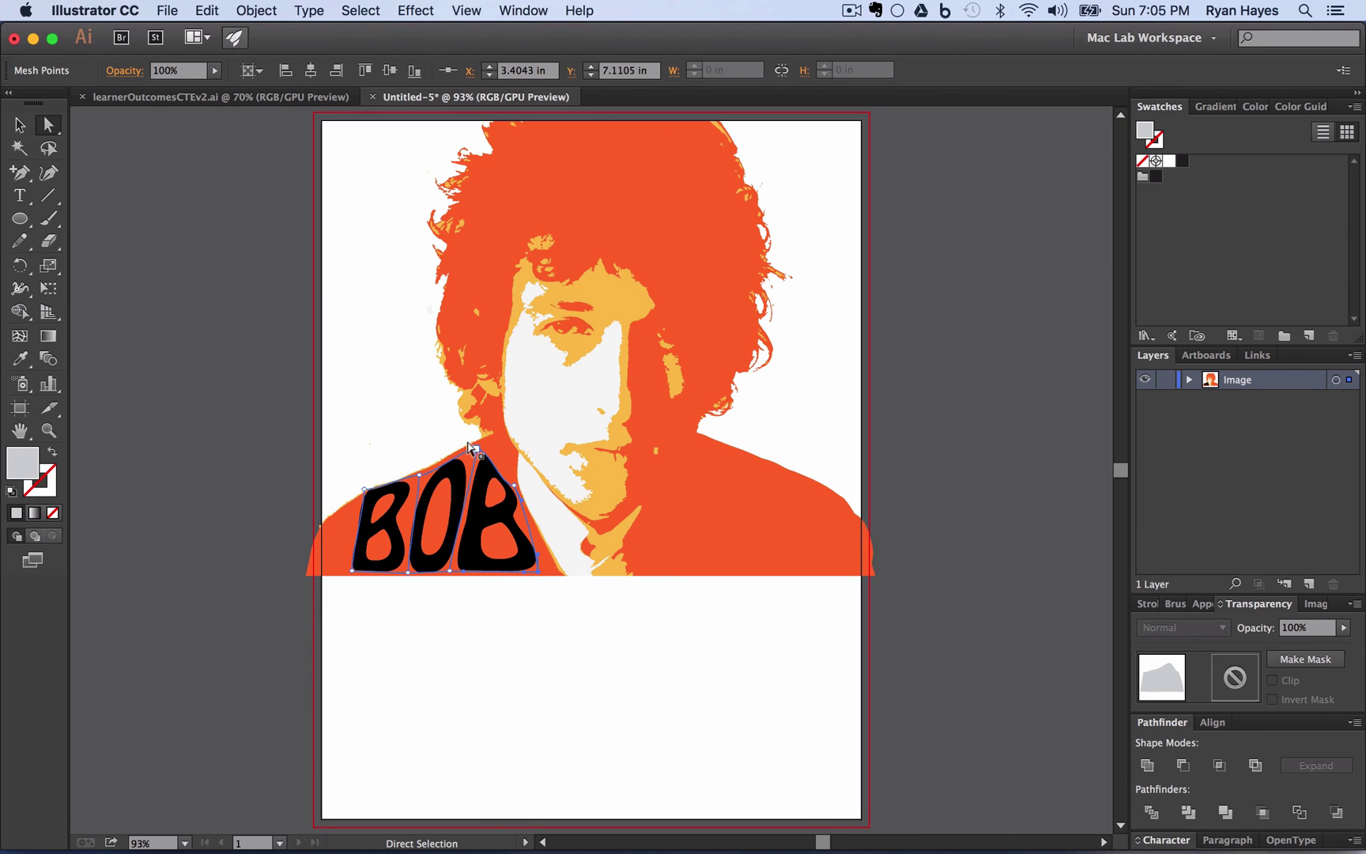
{"action": "left_click_drag", "start_coordinate": [478, 450], "coordinate": [490, 435]}
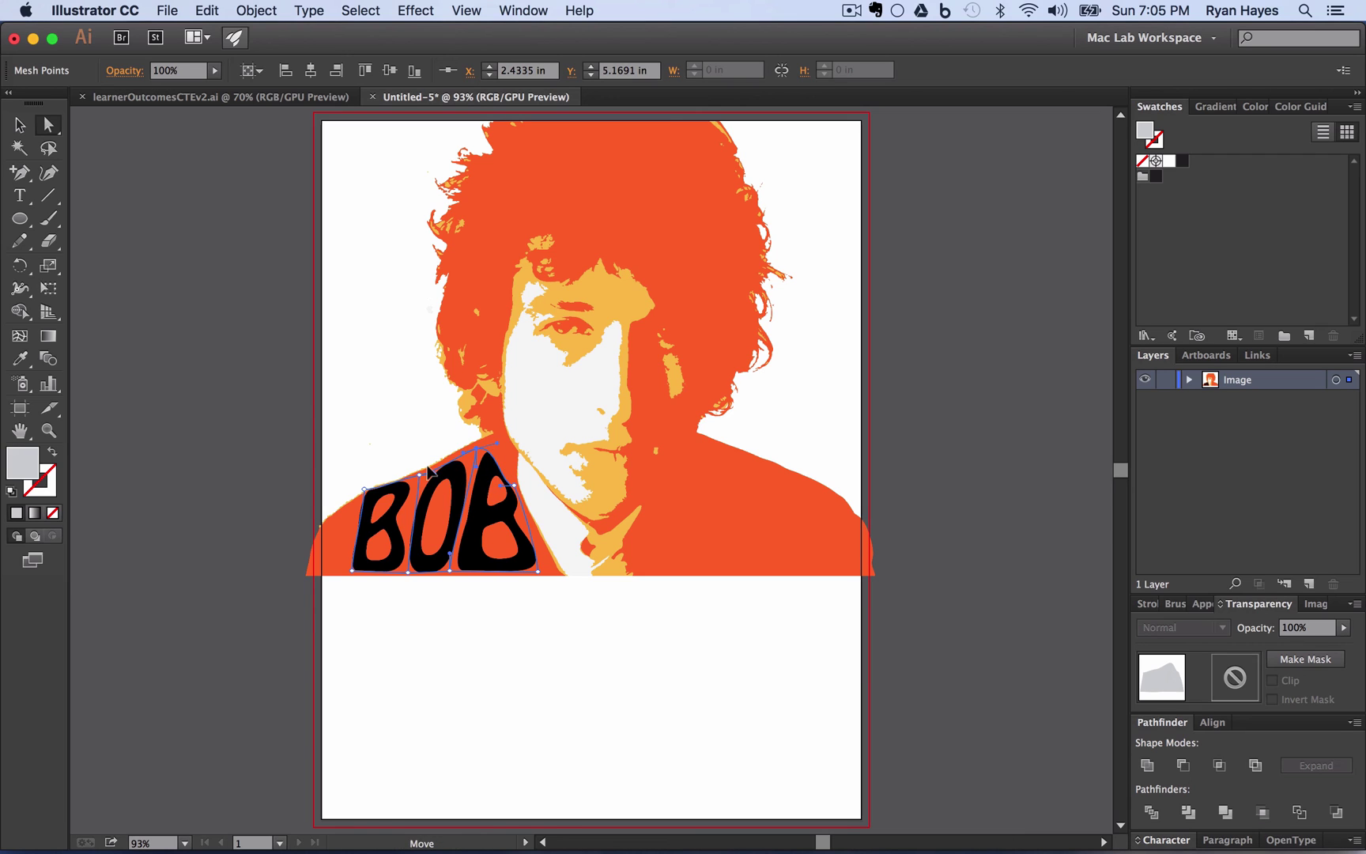
{"action": "left_click", "coordinate": [467, 685]}
{"action": "left_click", "coordinate": [473, 548]}
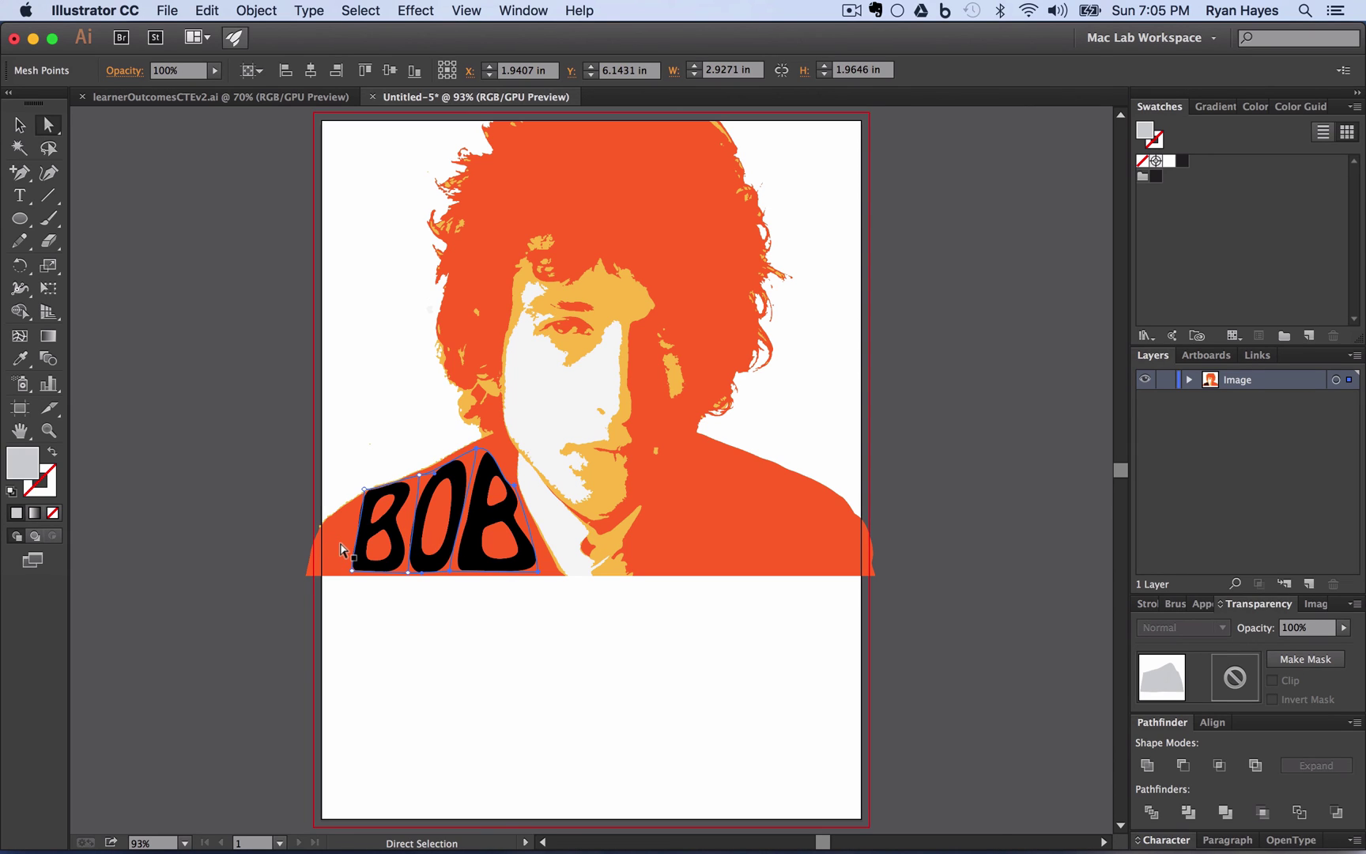
{"action": "left_click", "coordinate": [22, 360]}
Inside BOB's envelope, eyedropper the face's yellow-orange onto the text, then exit isolation mode
{"action": "left_click", "coordinate": [605, 301]}
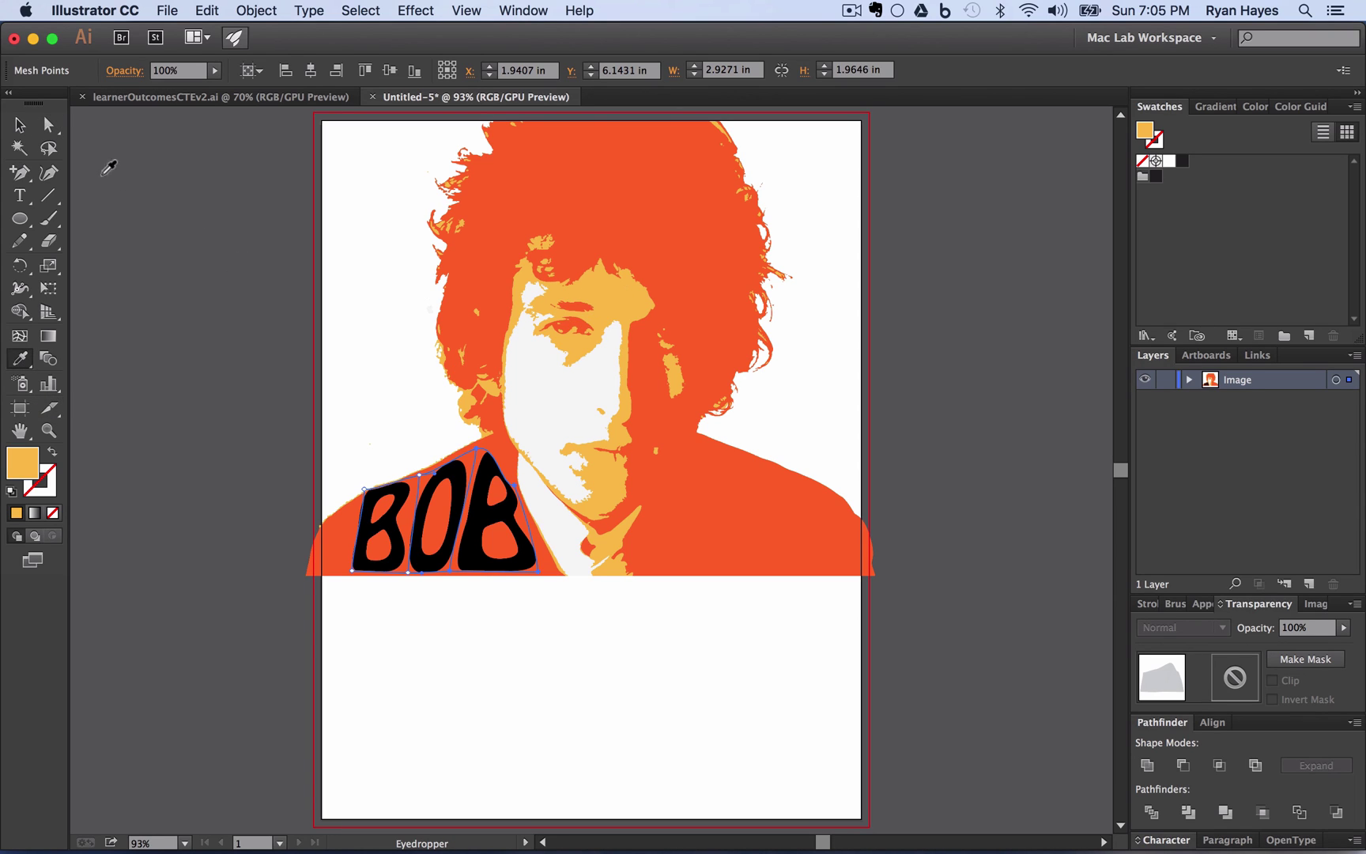
{"action": "left_click", "coordinate": [19, 125]}
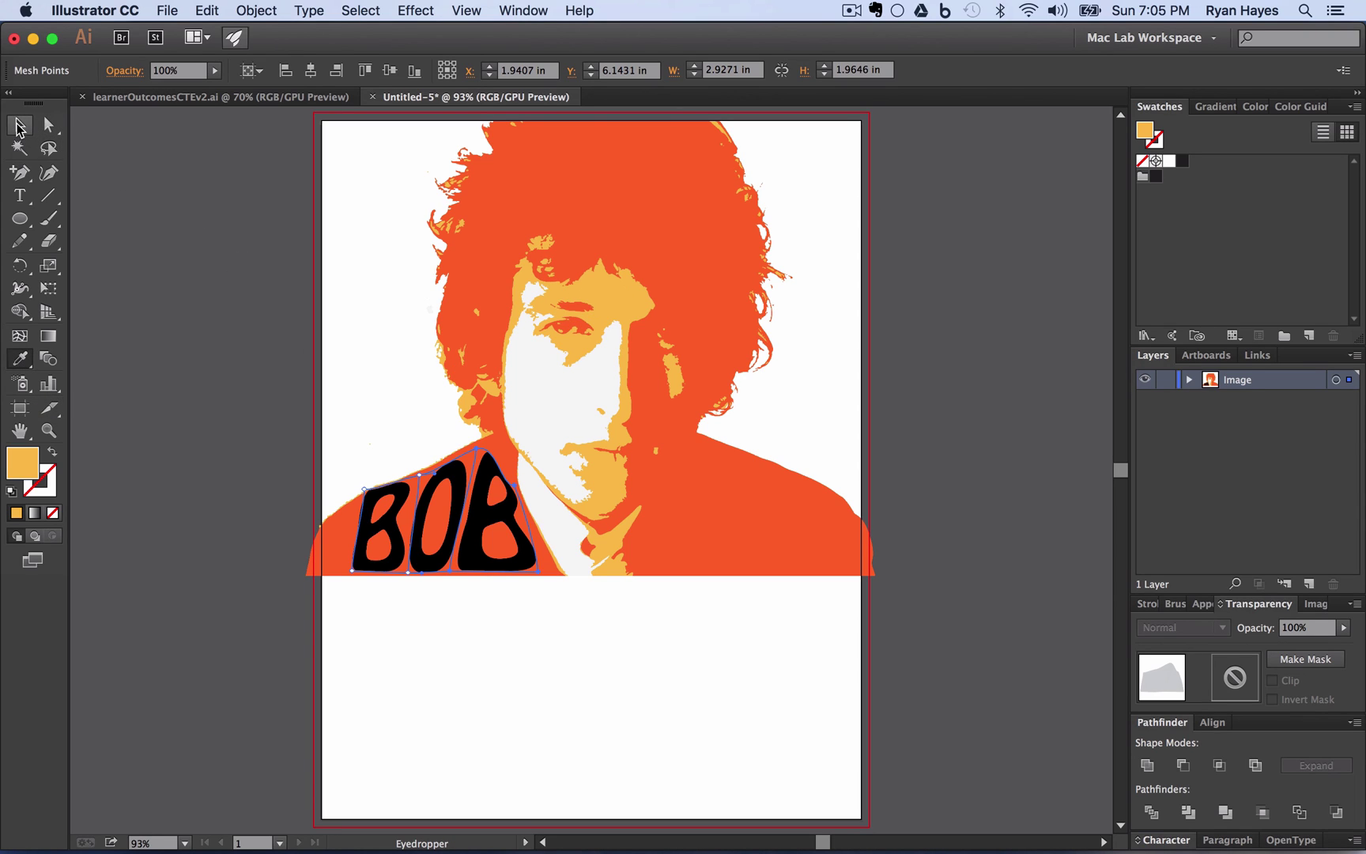
{"action": "left_click", "coordinate": [491, 573]}
{"action": "double_click", "coordinate": [484, 558]}
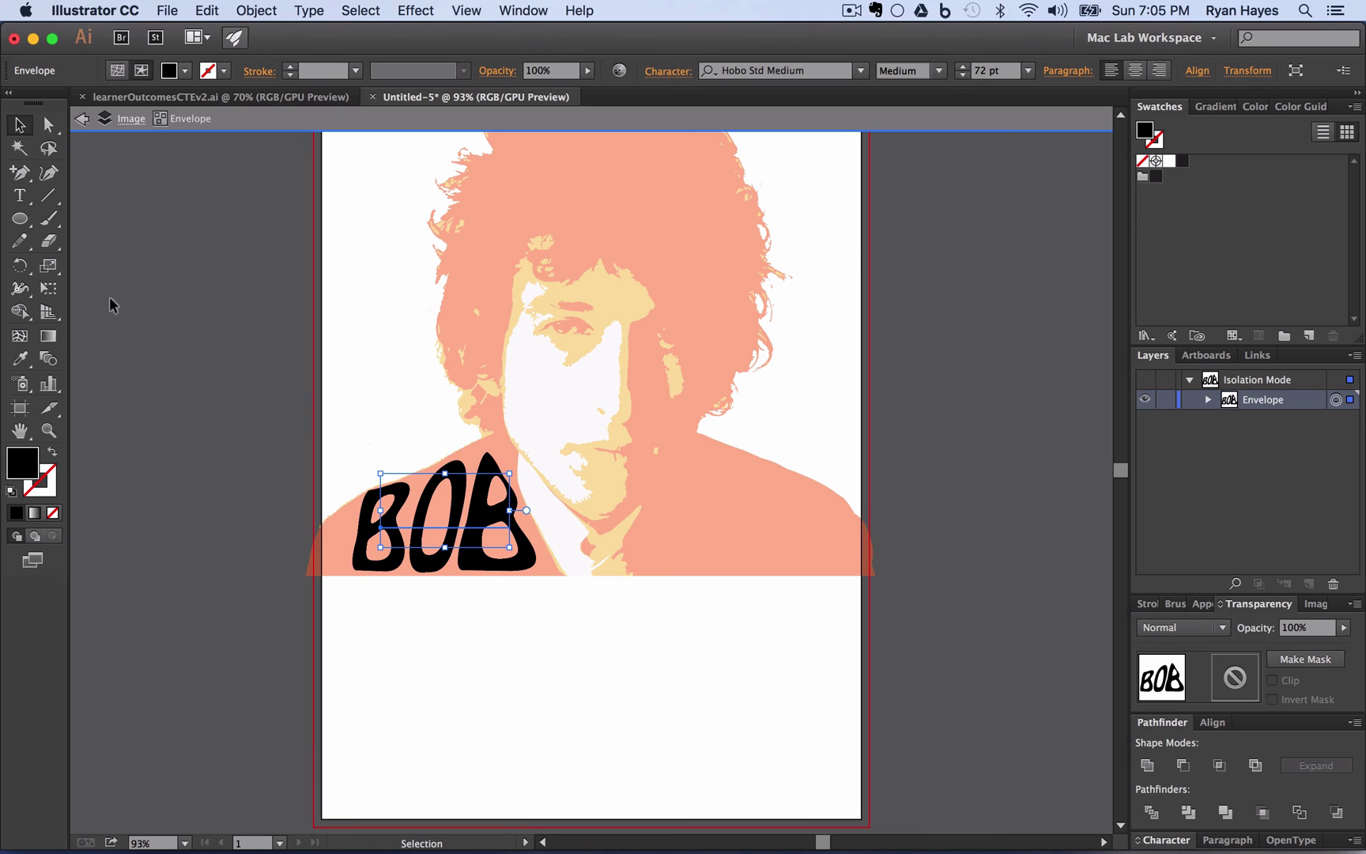
{"action": "left_click", "coordinate": [20, 359]}
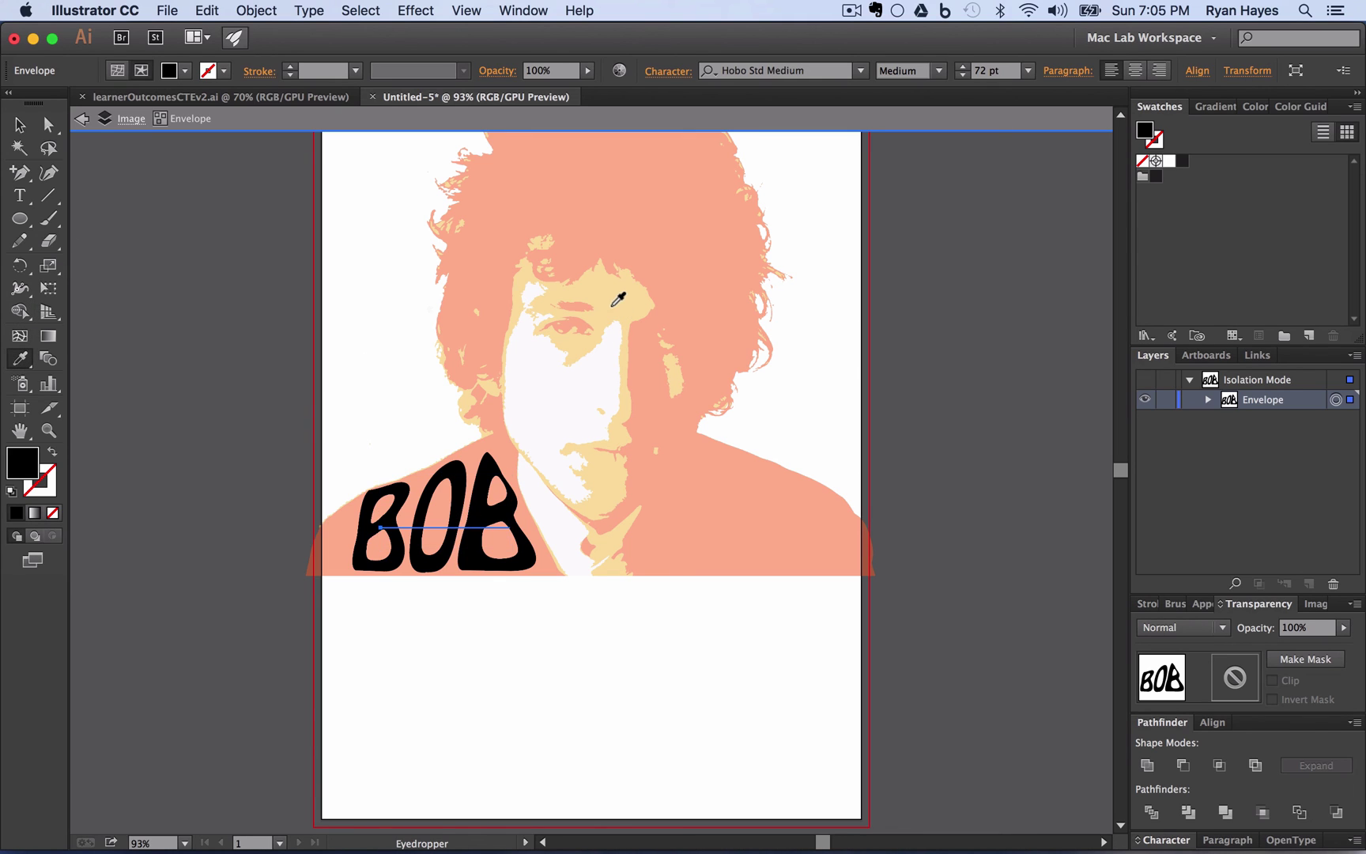
{"action": "left_click", "coordinate": [612, 307]}
{"action": "left_click", "coordinate": [19, 124]}
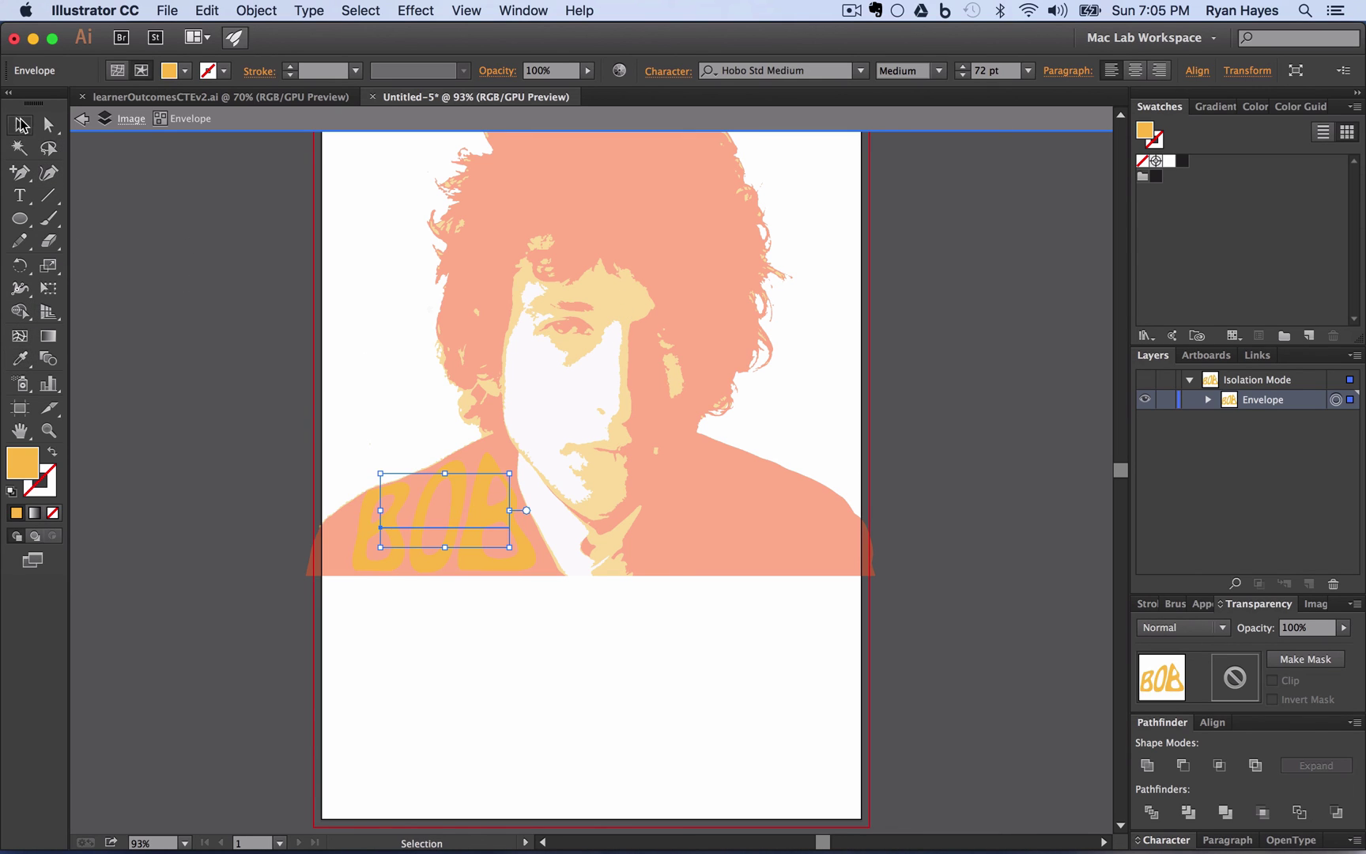
{"action": "left_click", "coordinate": [227, 337]}
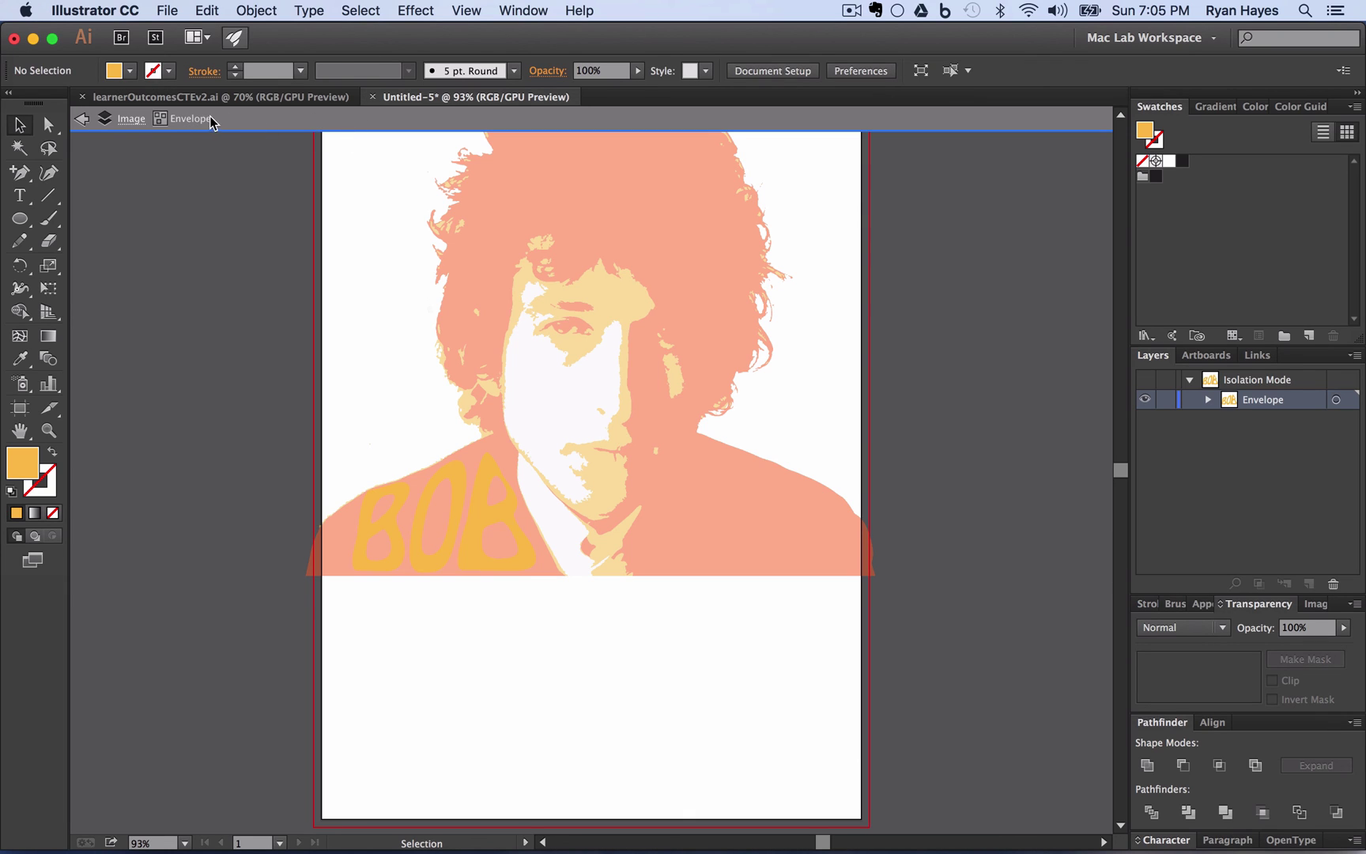
{"action": "left_click", "coordinate": [273, 121]}
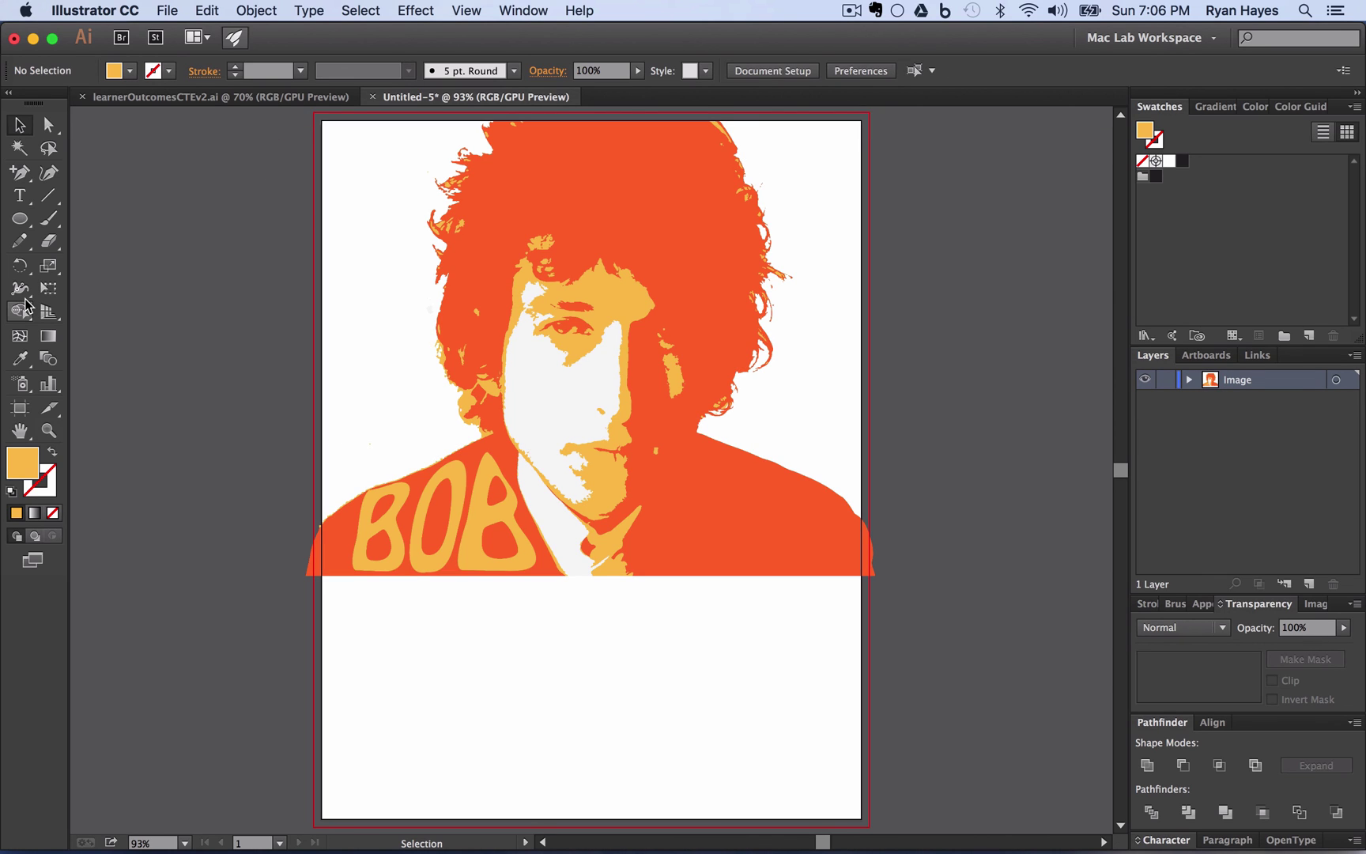
Type 'DYLAN' as a new text object below the portrait
{"action": "left_click", "coordinate": [18, 205]}
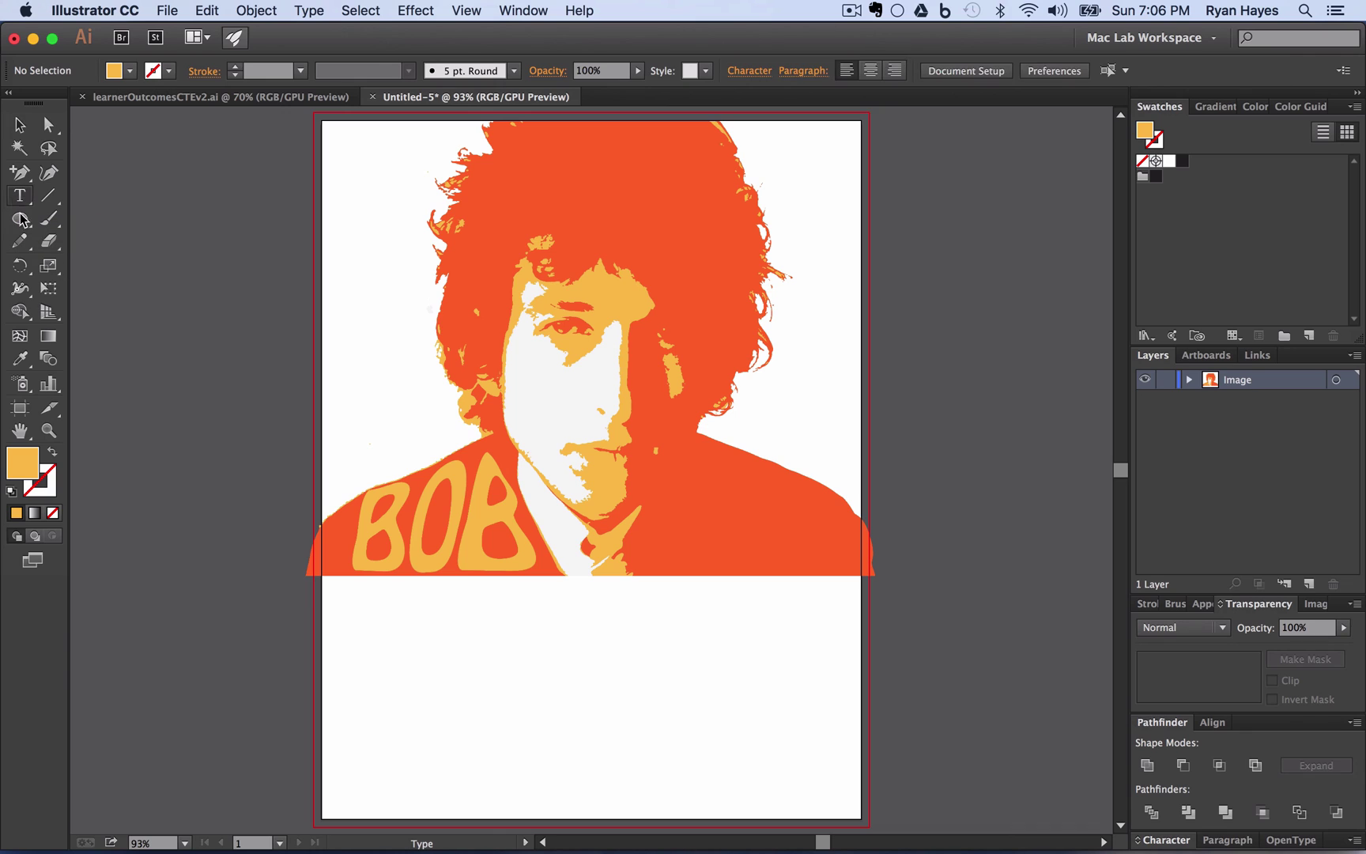
{"action": "left_click", "coordinate": [537, 694]}
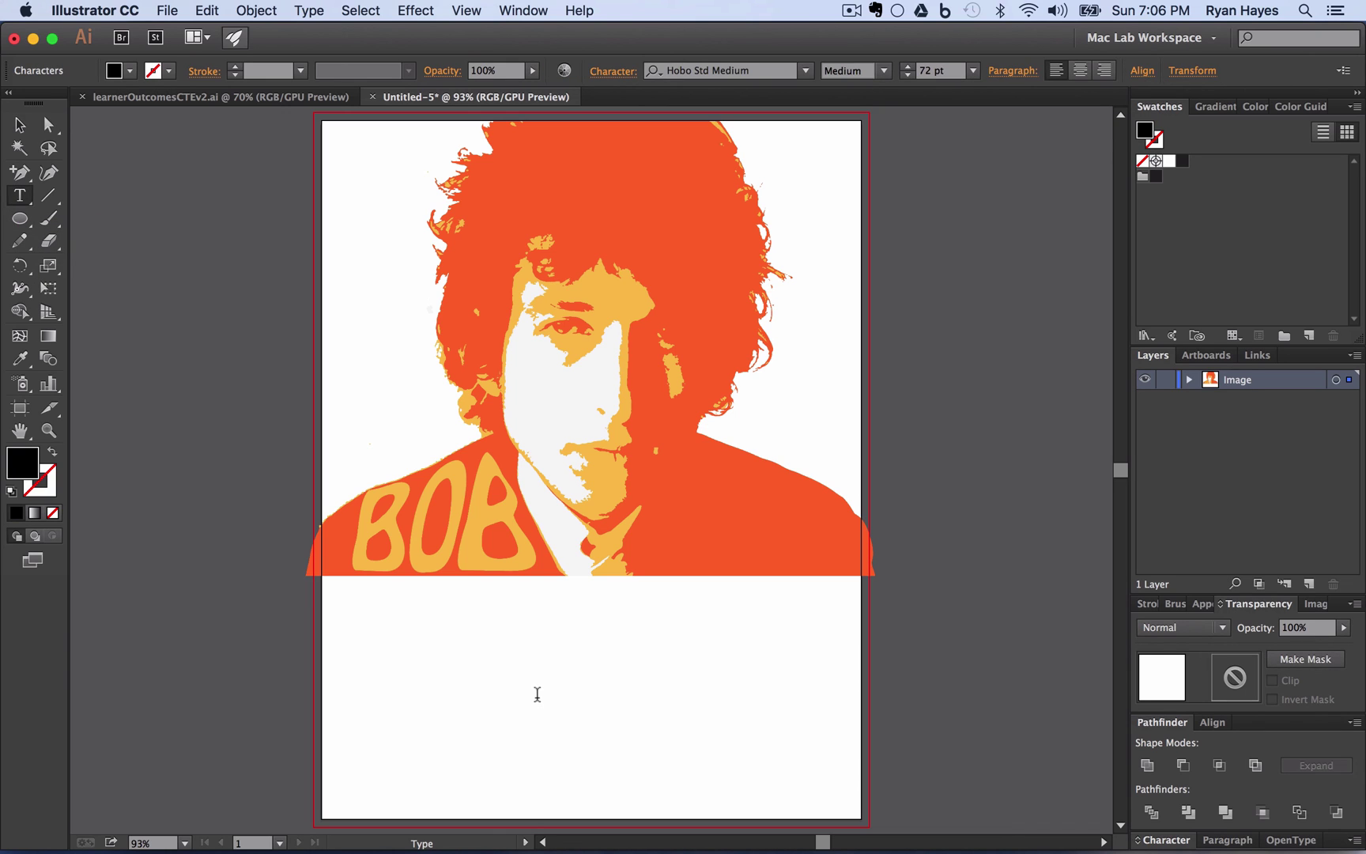
{"action": "type", "text": "DYLAN"}
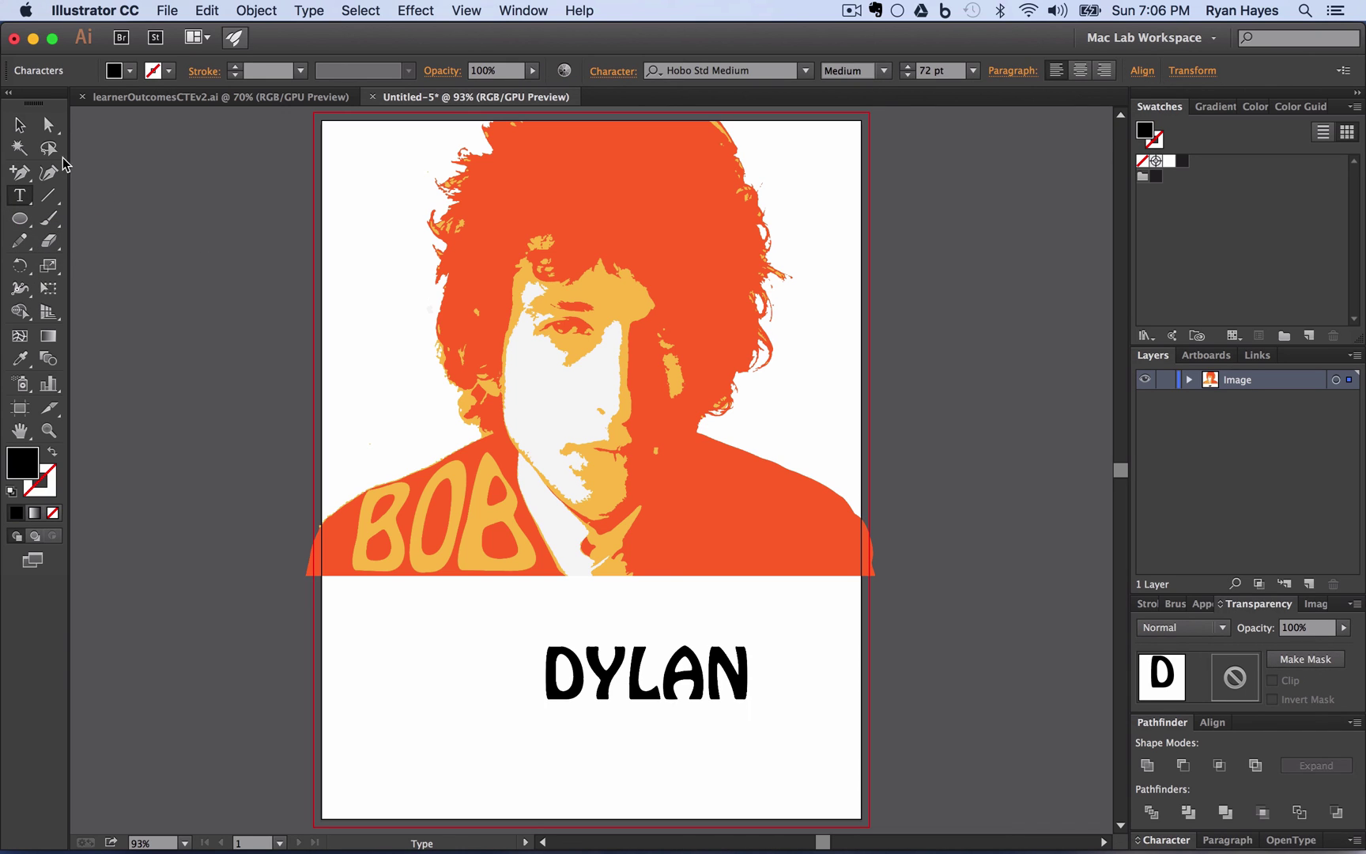
{"action": "left_click", "coordinate": [19, 124]}
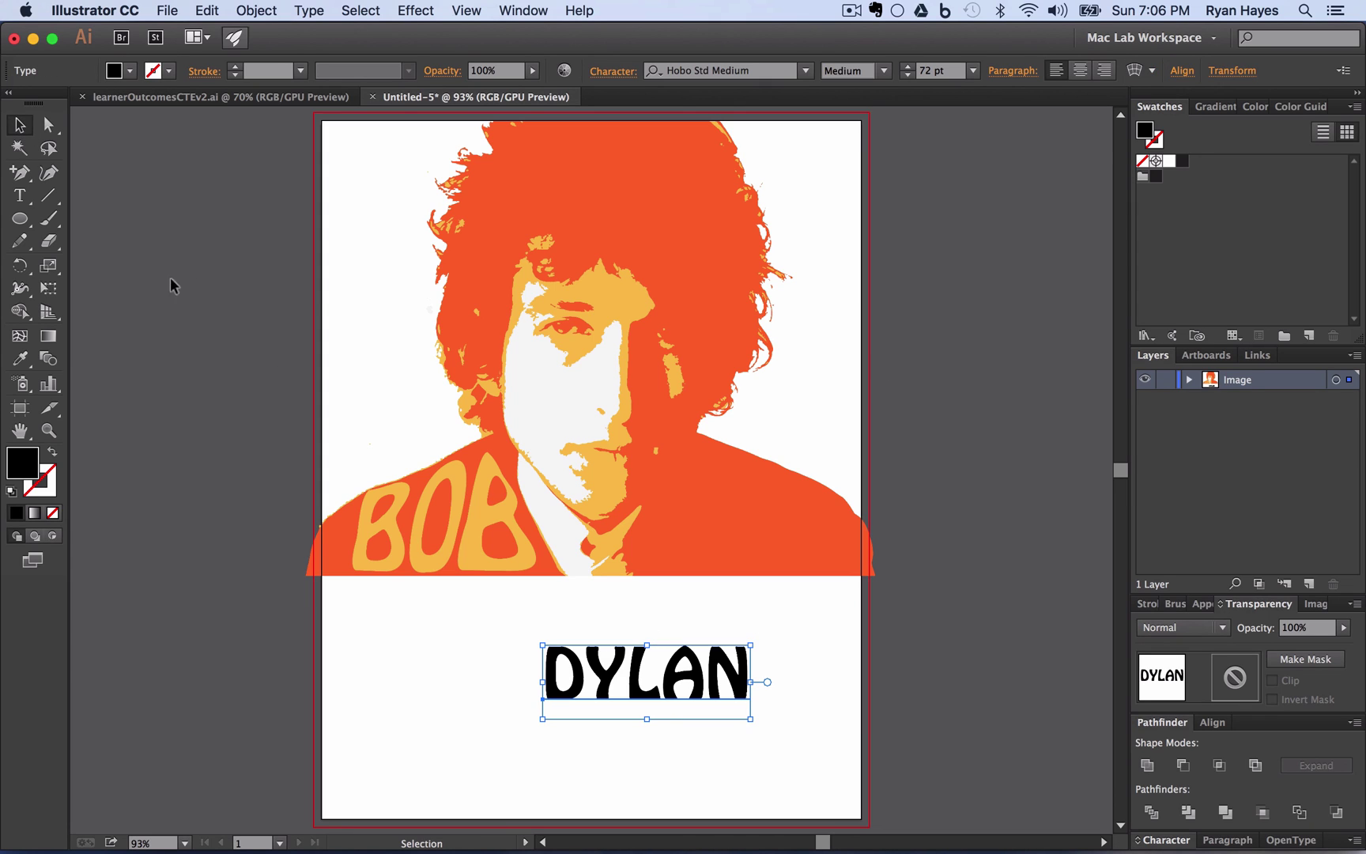
Give DYLAN BOB's yellow with the Eyedropper and move it onto the right shoulder
{"action": "left_click", "coordinate": [19, 358]}
{"action": "left_click", "coordinate": [477, 514]}
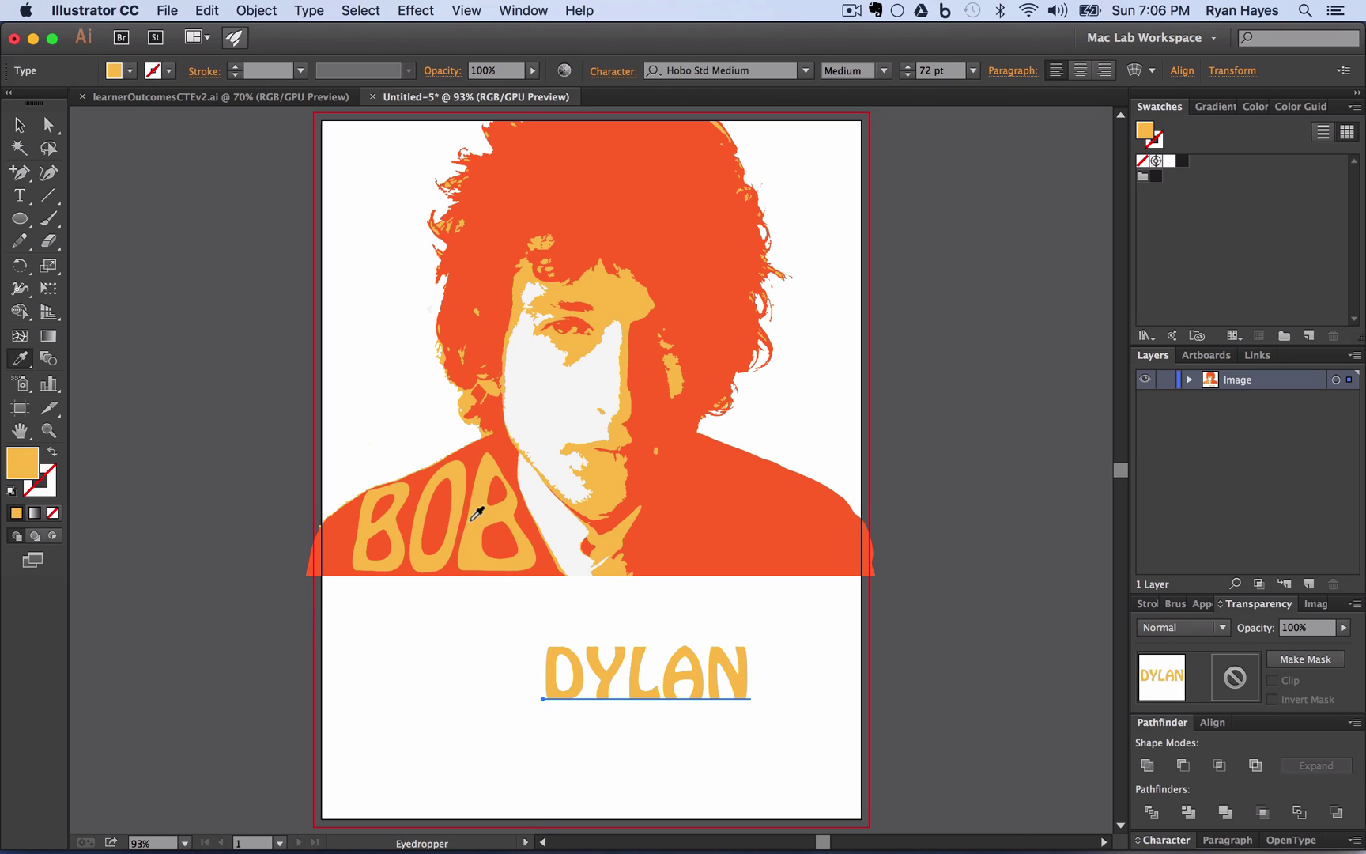
{"action": "key", "text": "v"}
{"action": "left_click_drag", "start_coordinate": [620, 666], "coordinate": [732, 542]}
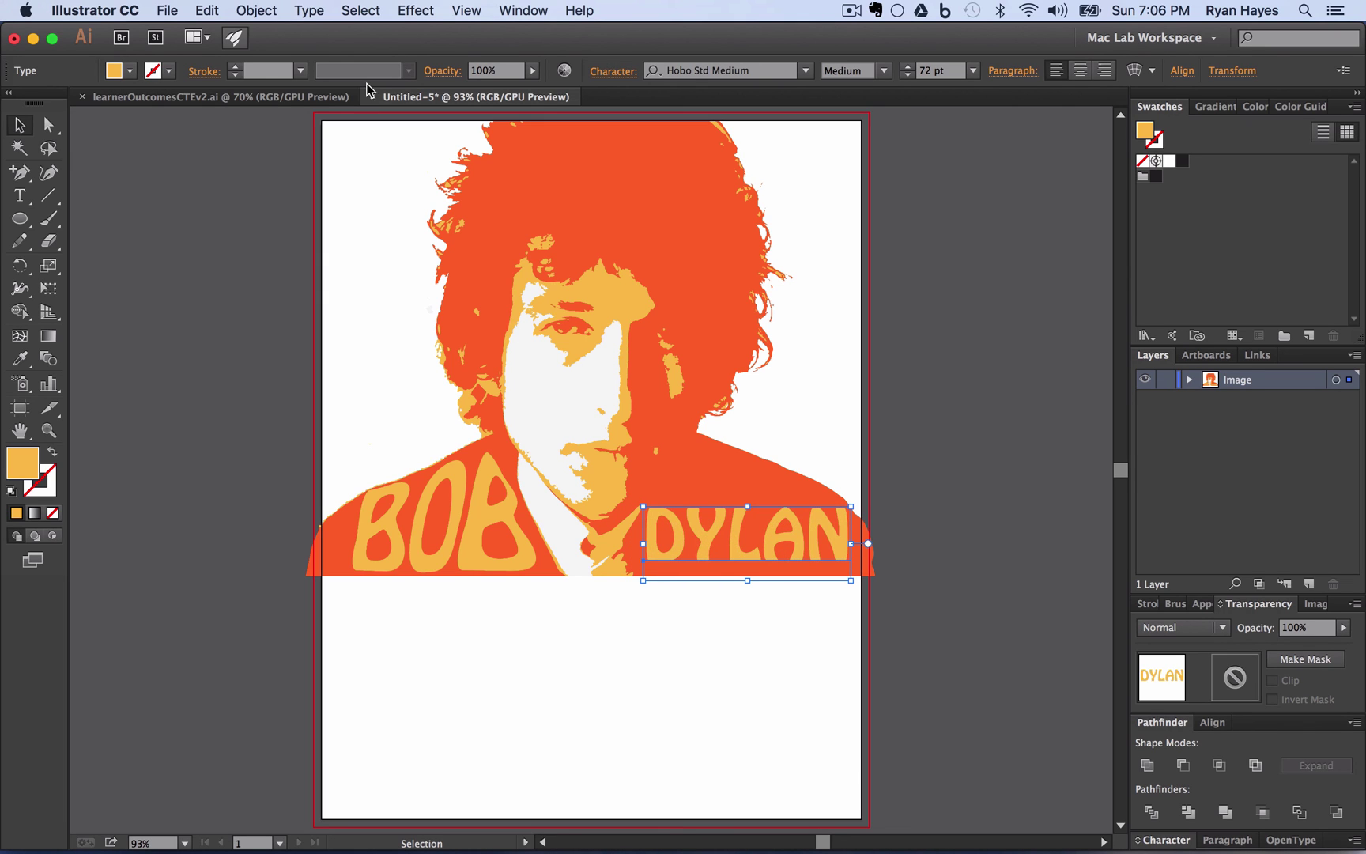
{"action": "left_click", "coordinate": [266, 11]}
Wrap DYLAN in a Make with Mesh envelope with 5 columns
{"action": "mouse_move", "coordinate": [294, 366]}
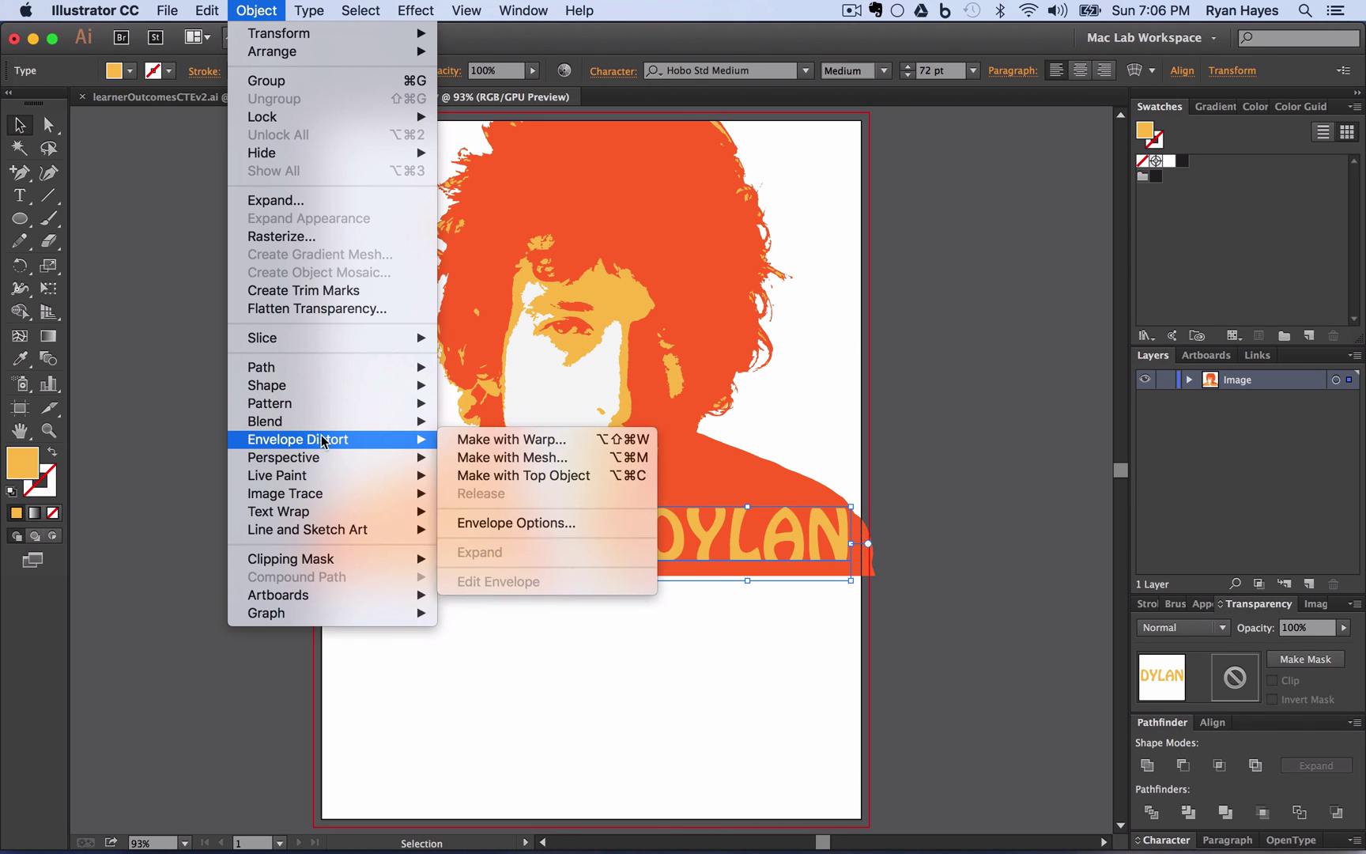
{"action": "mouse_move", "coordinate": [393, 439]}
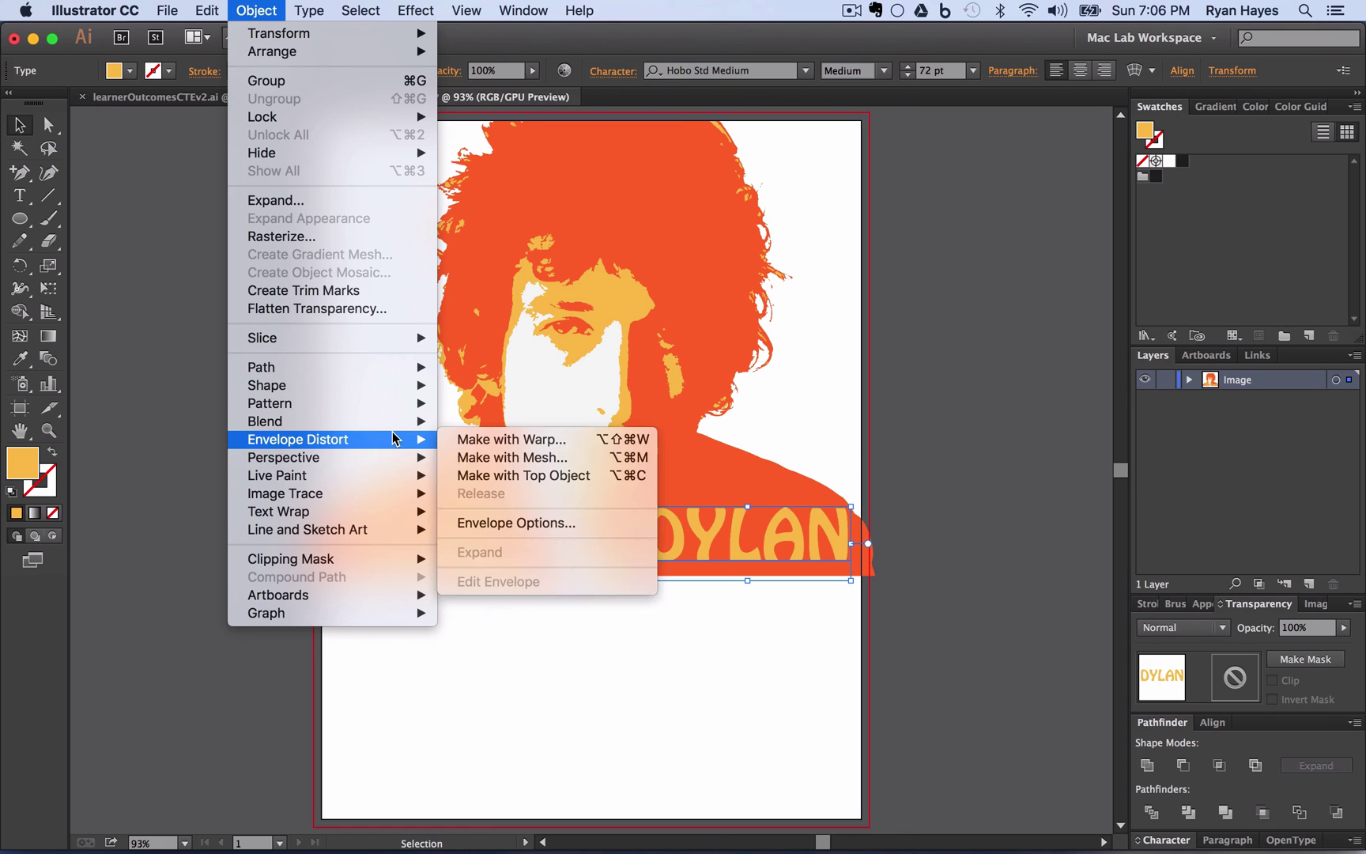
{"action": "left_click", "coordinate": [498, 457]}
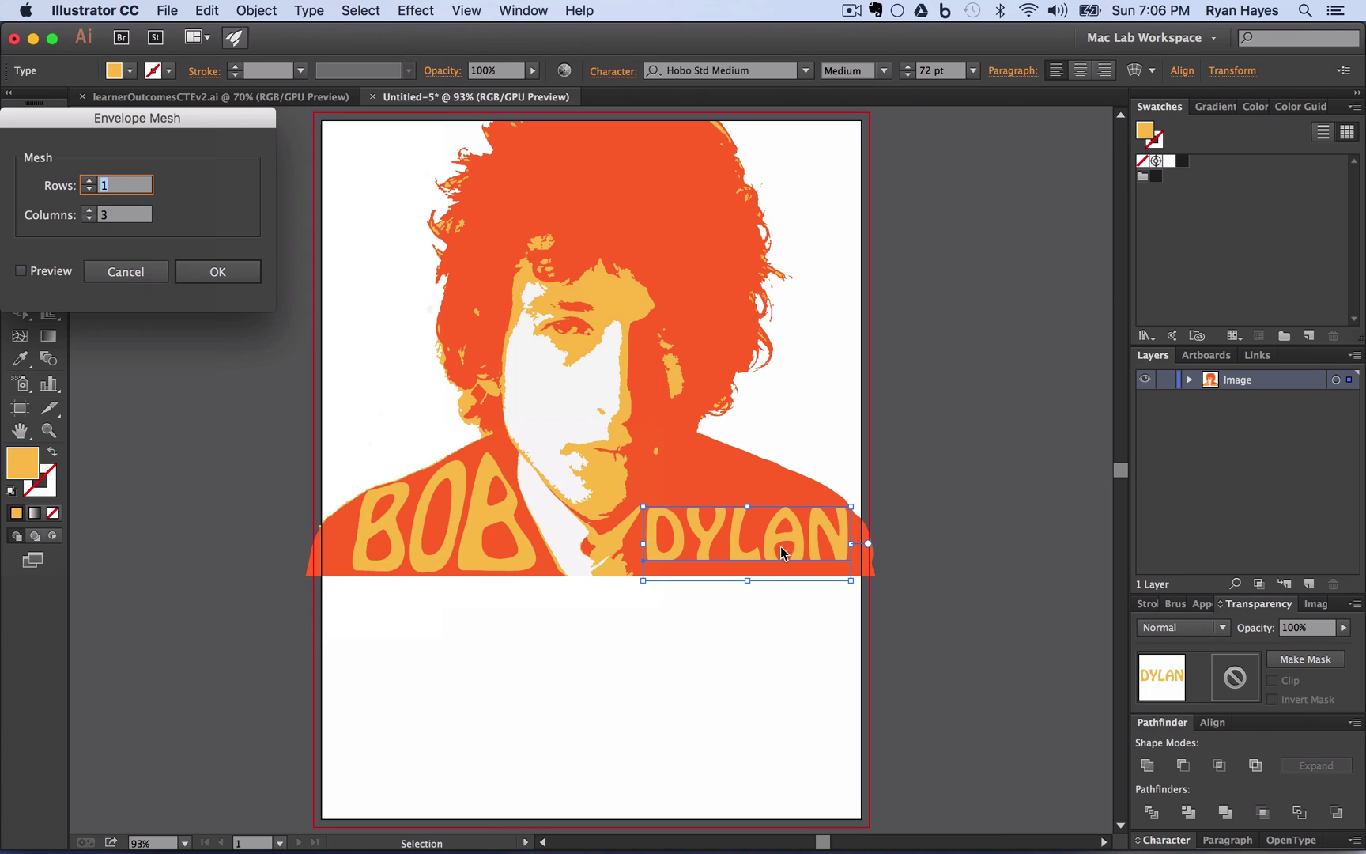
{"action": "left_click", "coordinate": [90, 210]}
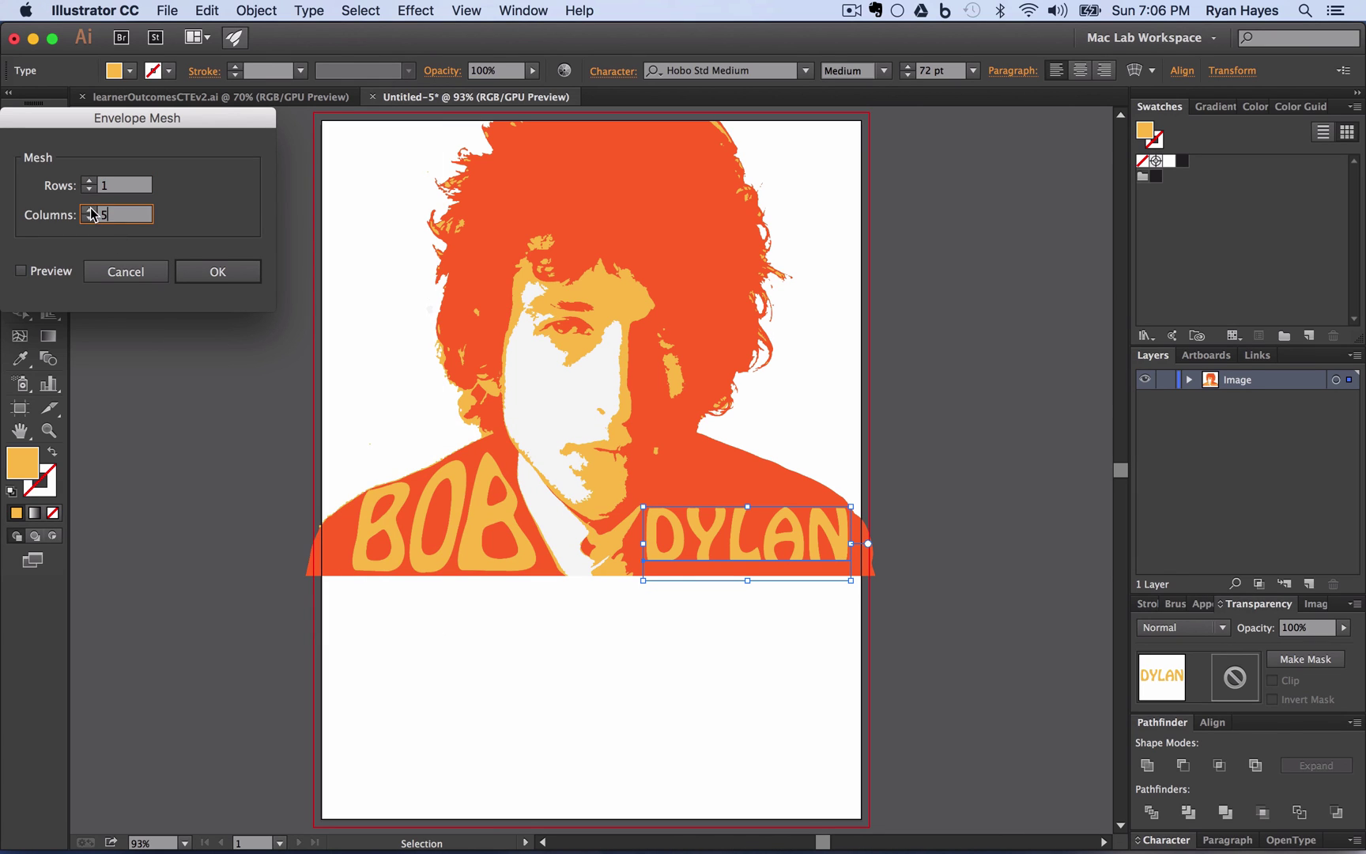
{"action": "left_click", "coordinate": [218, 271]}
Raise DYLAN's left and middle mesh points along the shoulder and stretch the envelope down
{"action": "left_click", "coordinate": [48, 124]}
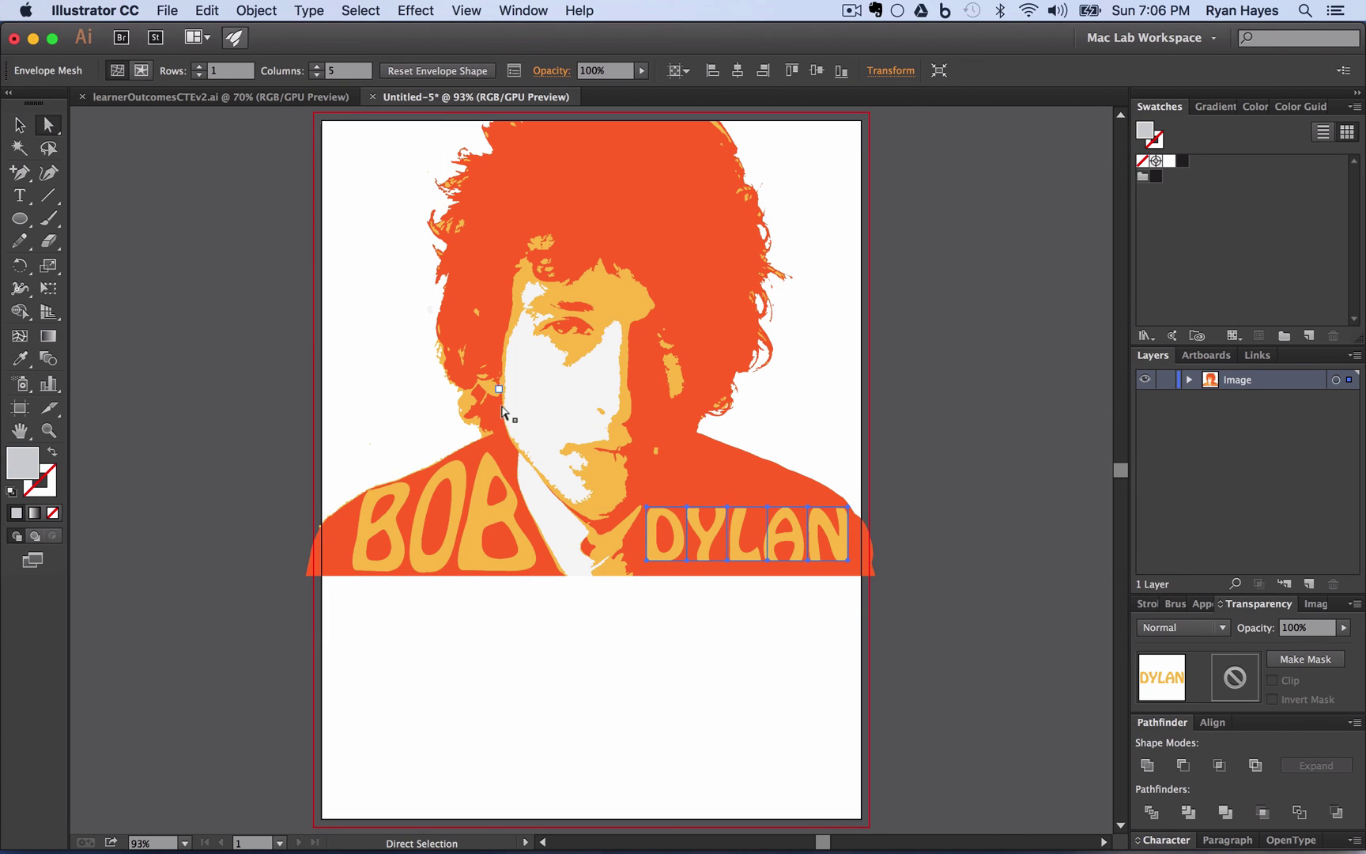
{"action": "left_click_drag", "start_coordinate": [646, 504], "coordinate": [708, 448]}
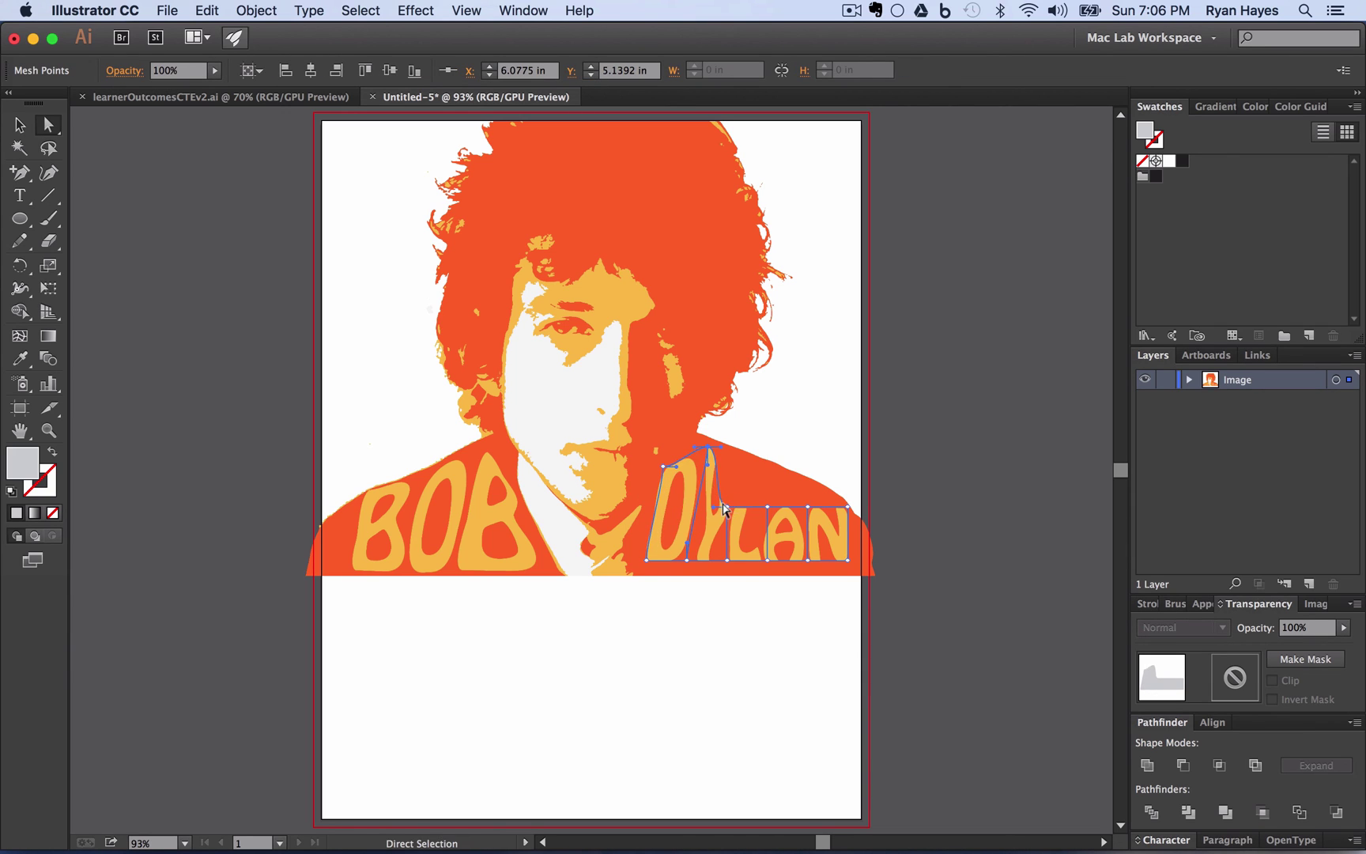
{"action": "left_click_drag", "start_coordinate": [722, 503], "coordinate": [801, 487]}
{"action": "left_click", "coordinate": [19, 125]}
{"action": "left_click_drag", "start_coordinate": [742, 559], "coordinate": [738, 570]}
{"action": "left_click", "coordinate": [731, 609]}
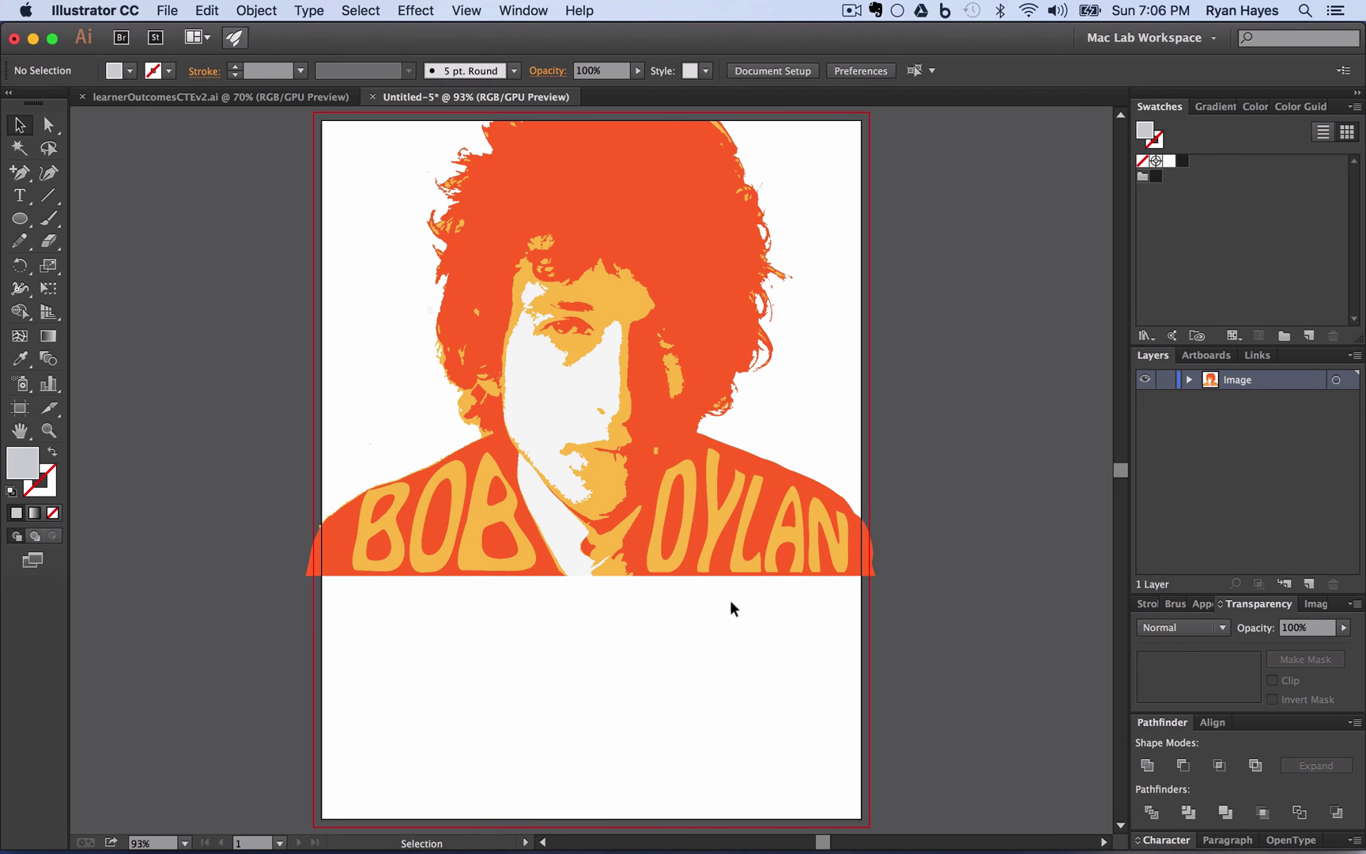